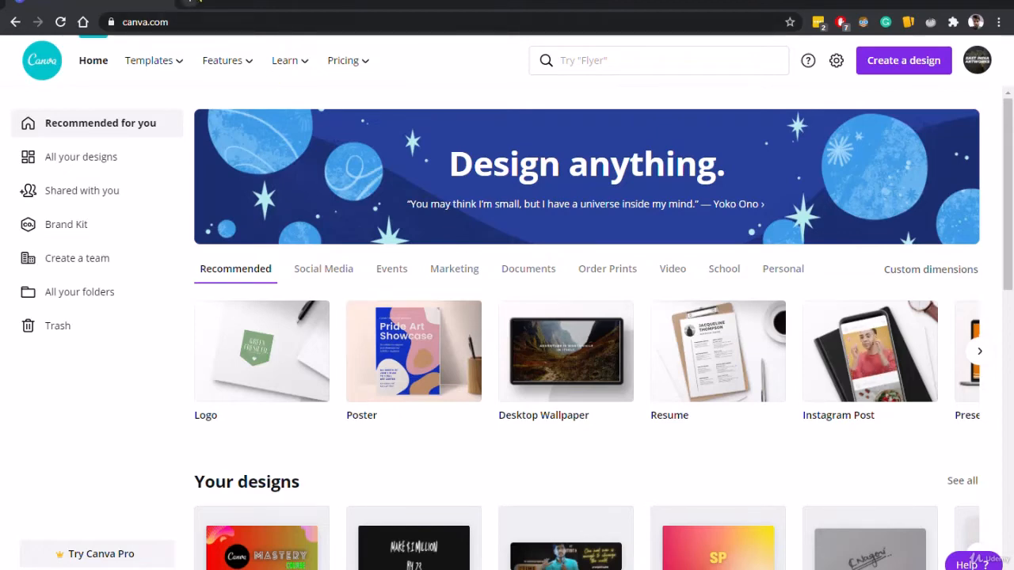
Open the random word generator website randomwordgenerator.com in a new browser tab.
left_click(192, 3)
left_click(218, 25)
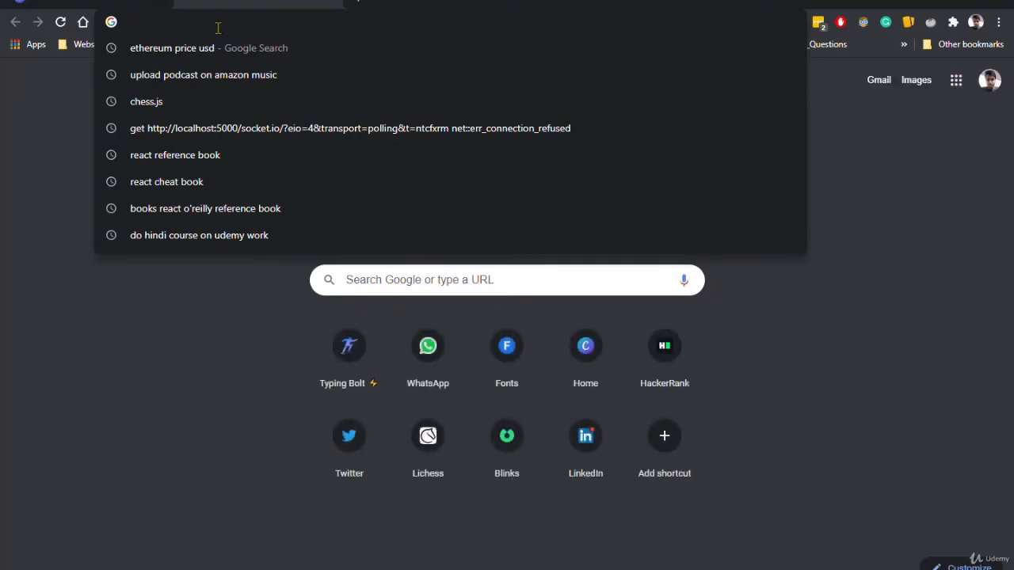
type("random word")
key("Return")
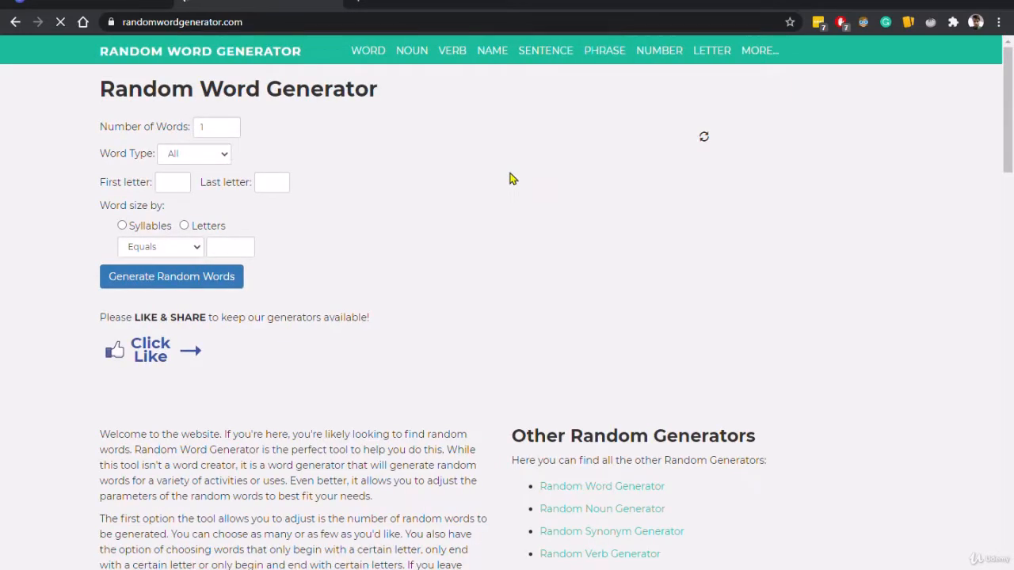
Generate single random words of any type several times to get two words for a brand name.
left_click(214, 274)
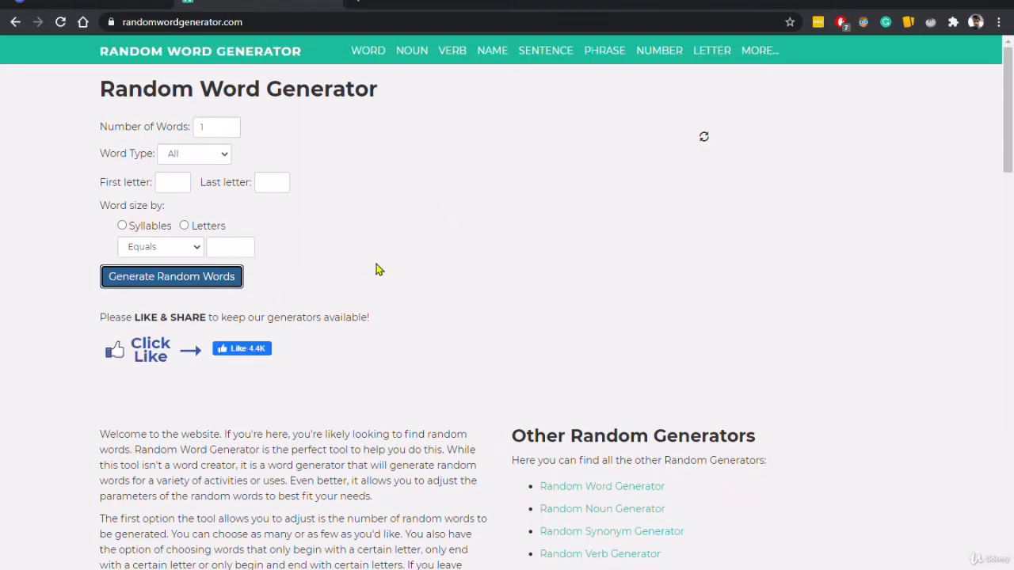
scroll(449, 282, "down", 5)
scroll(293, 247, "up", 6)
left_click(209, 276)
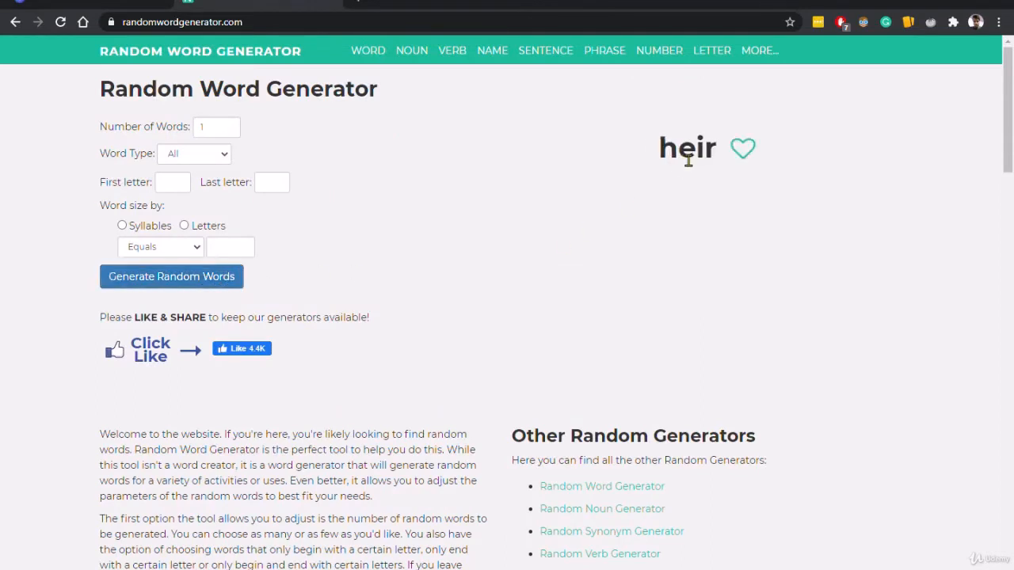
left_click(119, 281)
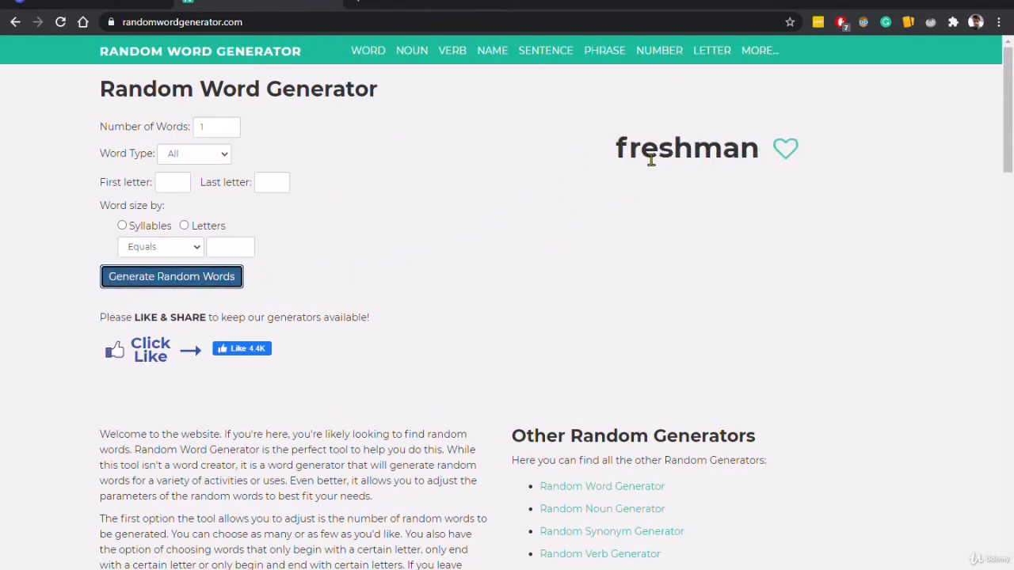
left_click(202, 287)
Switch back to Canva and create a new blank 500 × 500 px logo design.
key("ctrl+Tab")
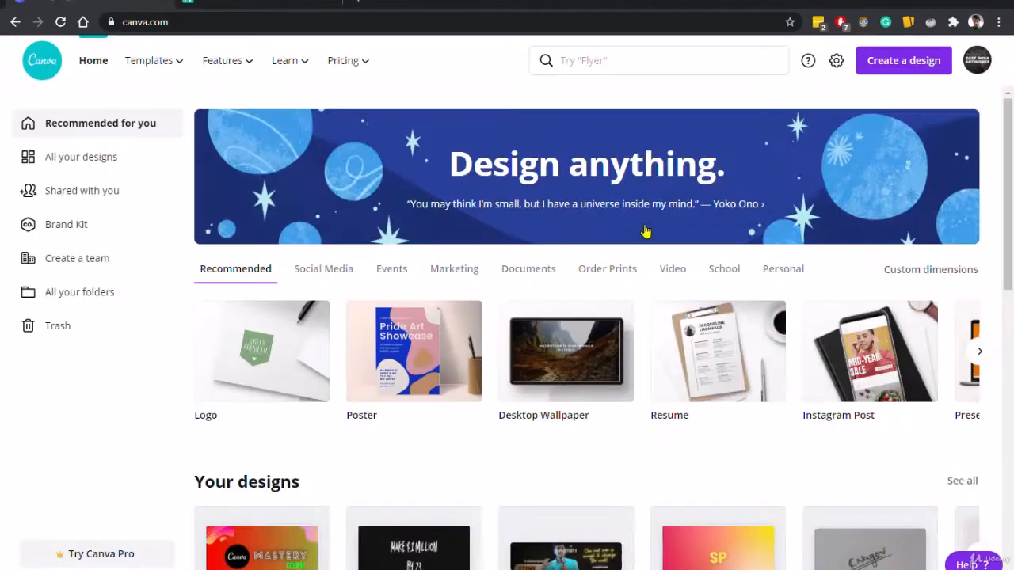
left_click(267, 367)
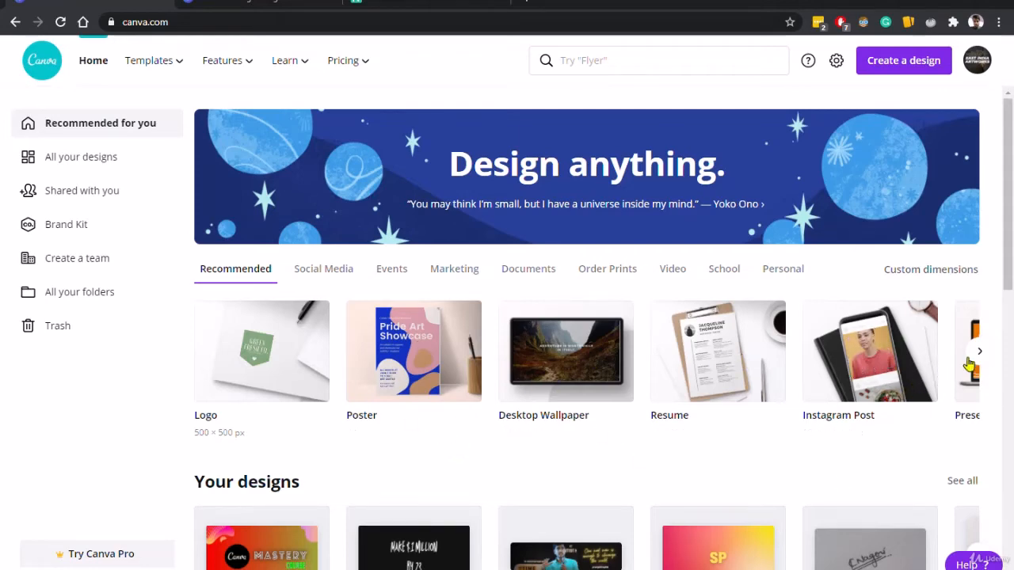
Browse the recommended design types on the Canva home page and return to the start of the list.
left_click(983, 352)
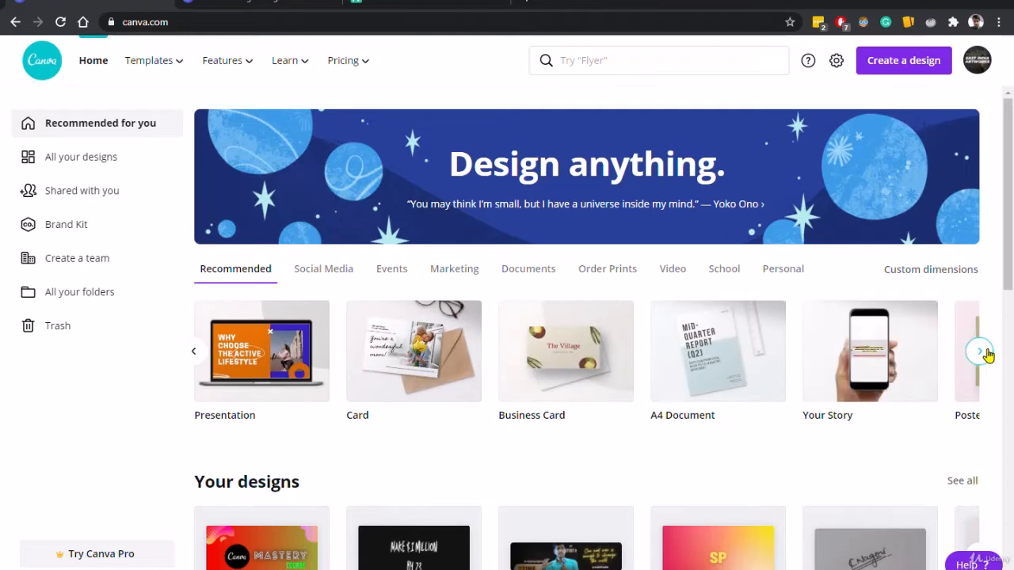
left_click(982, 352)
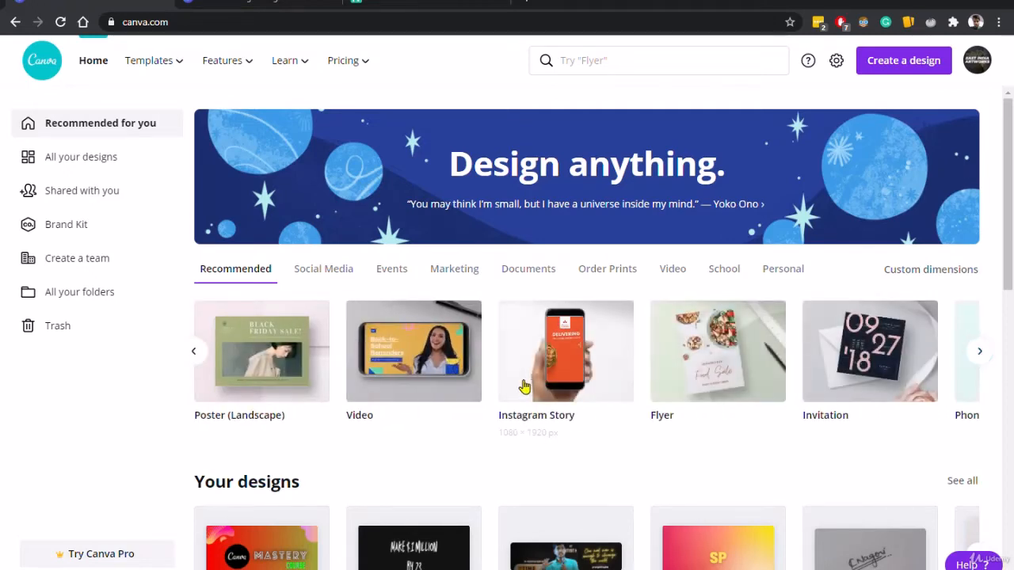
left_click(194, 353)
left_click(194, 352)
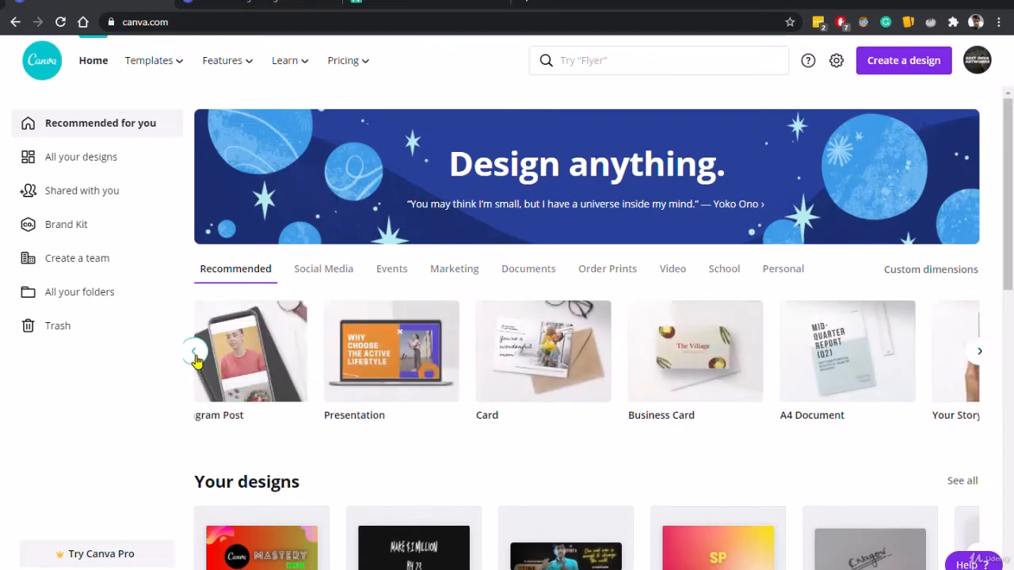
left_click(194, 352)
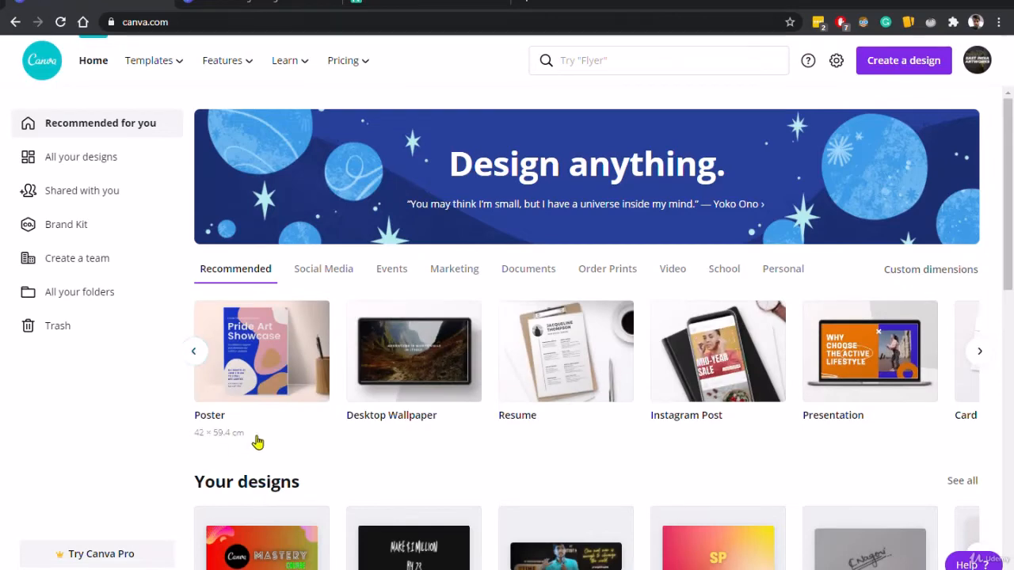
left_click(194, 353)
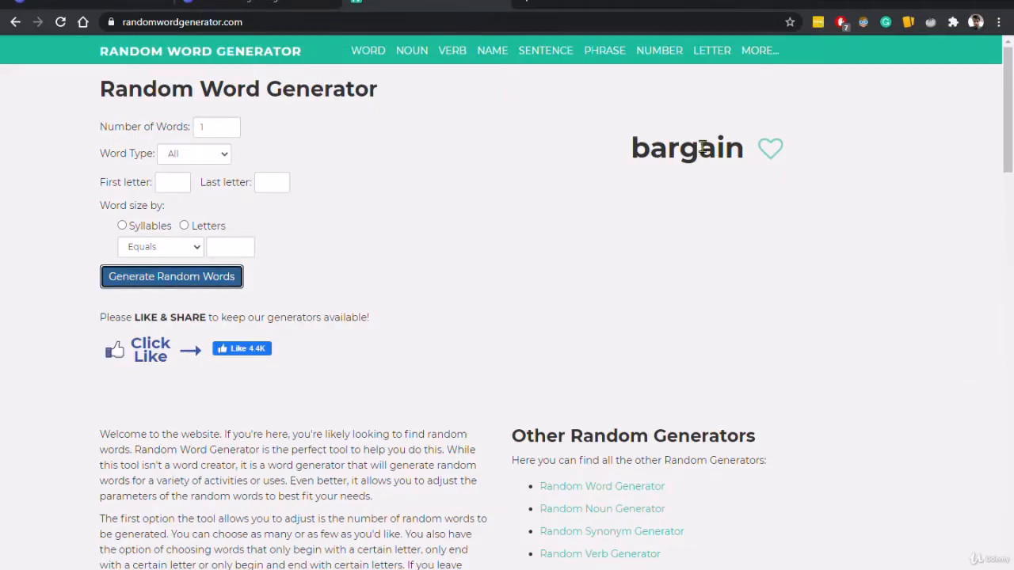
Switch to the blank logo design and add a heading that reads "freshman bargain".
left_click(214, 4)
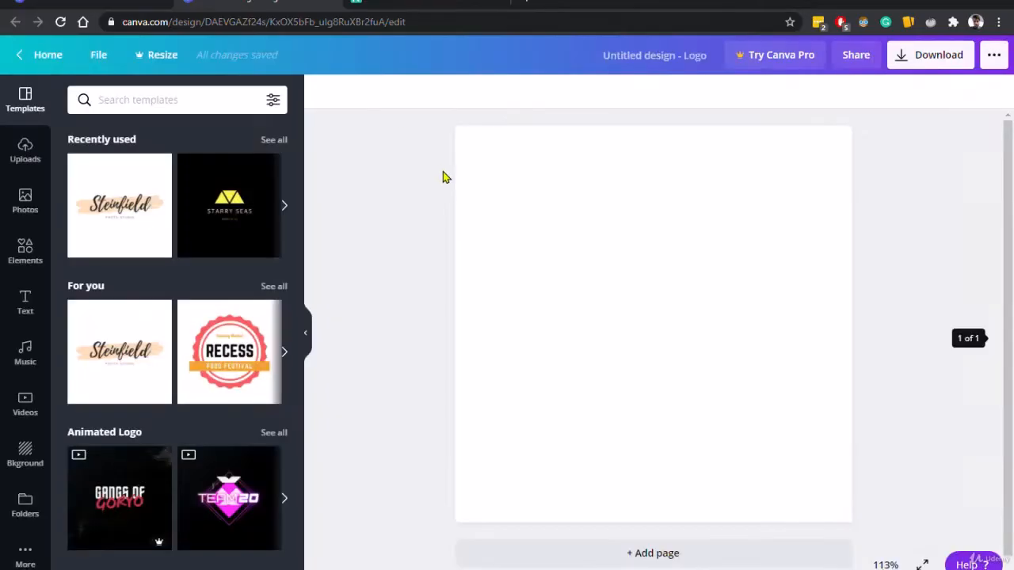
left_click(32, 302)
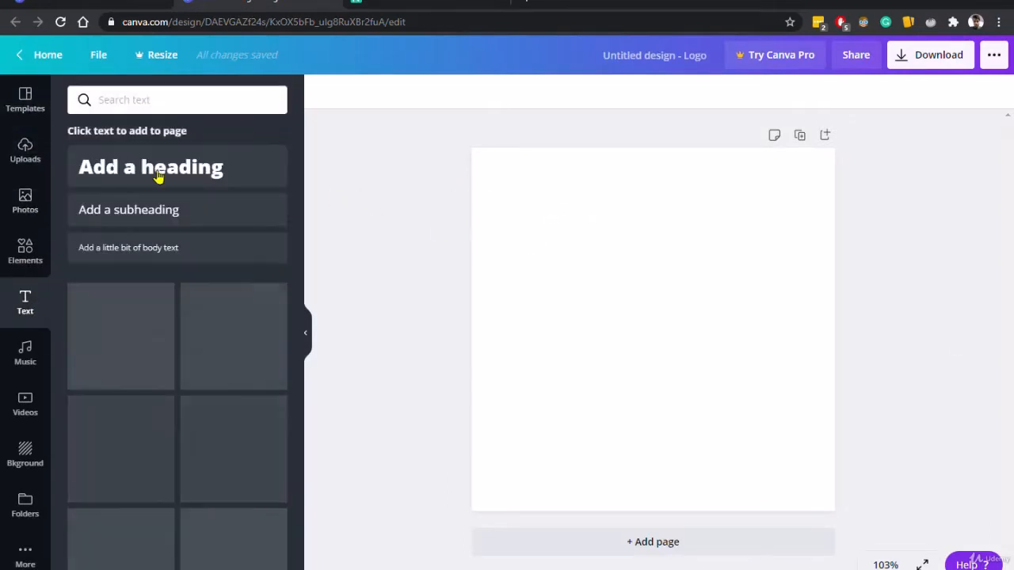
left_click(161, 163)
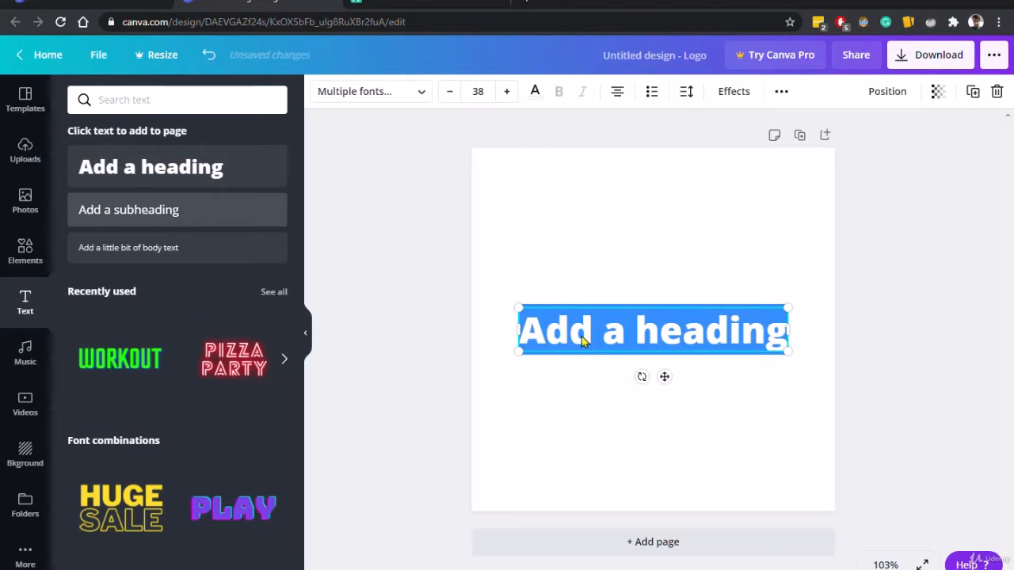
type("re")
key("BackSpace")
key("BackSpace")
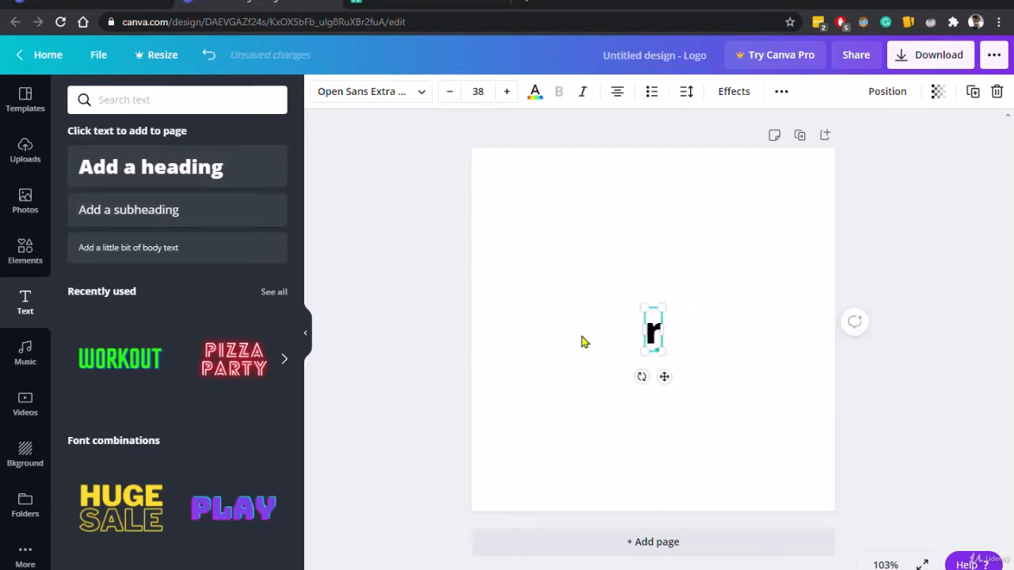
type("freshman")
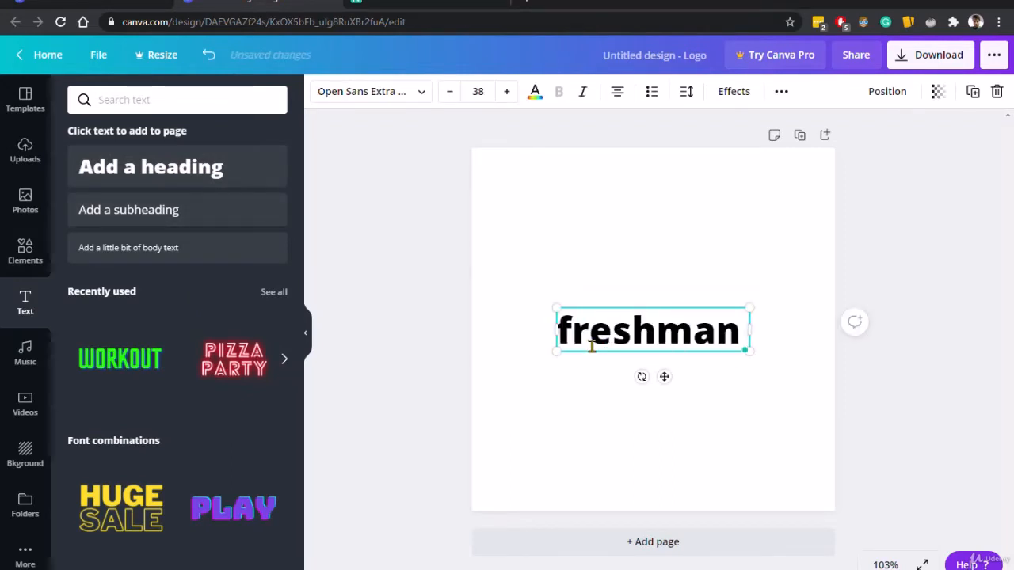
type(" bargain")
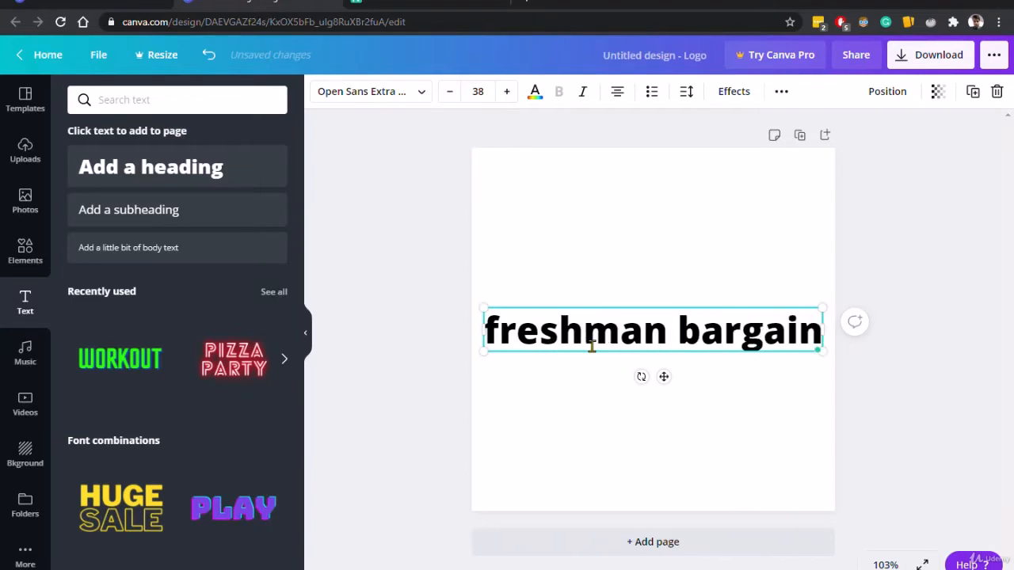
left_click(621, 273)
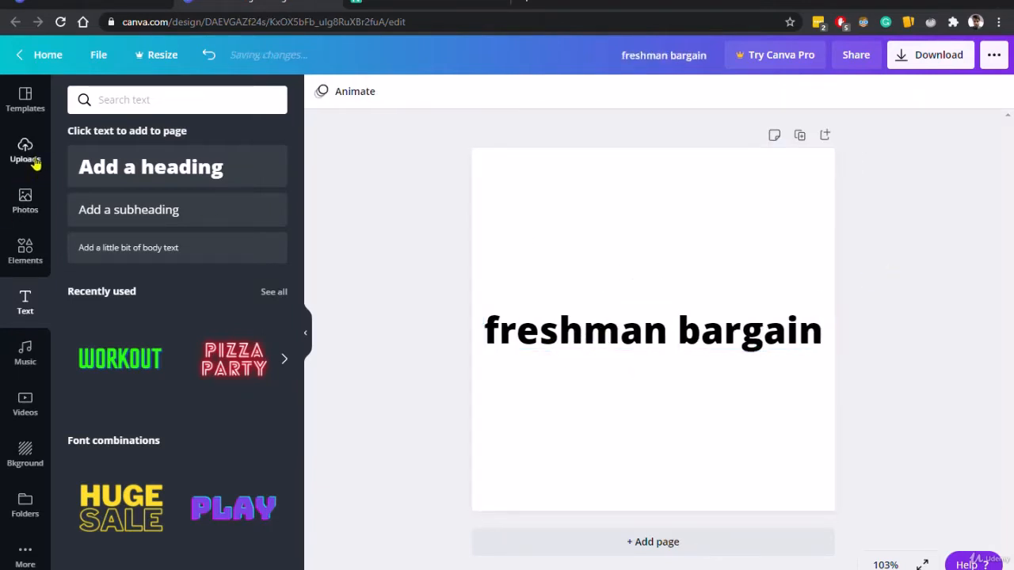
Generate another random word on the word generator site and return to the logo design.
left_click(24, 98)
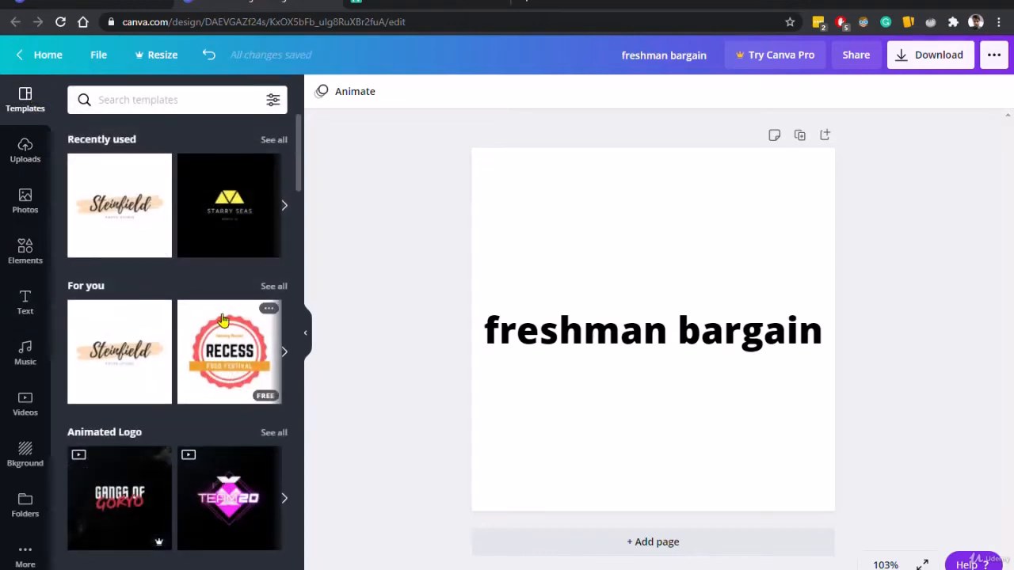
scroll(219, 412, "down", 2)
left_click(396, 5)
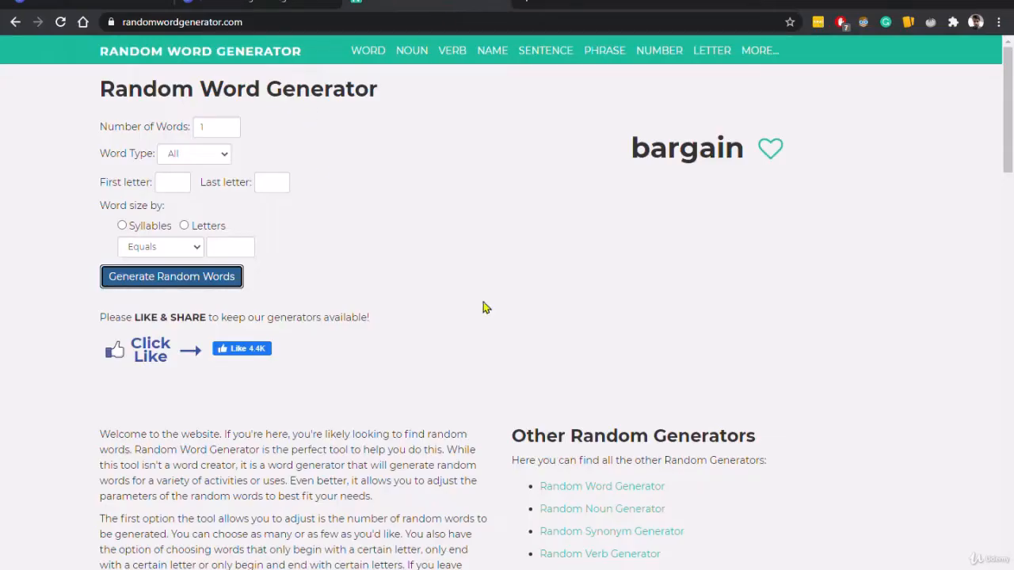
left_click(163, 276)
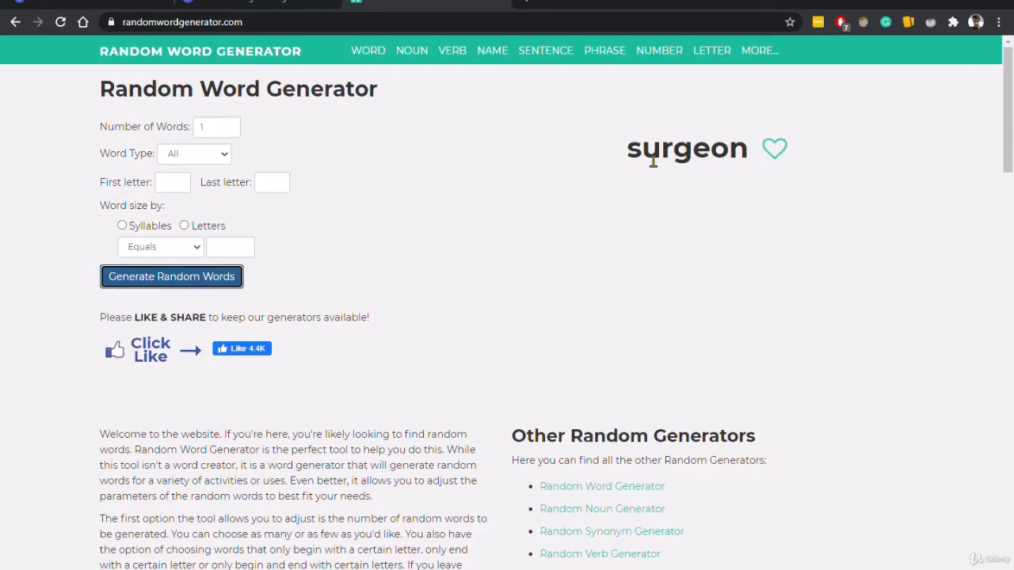
left_click_drag(642, 160, 765, 158)
left_click(767, 228)
left_click(255, 4)
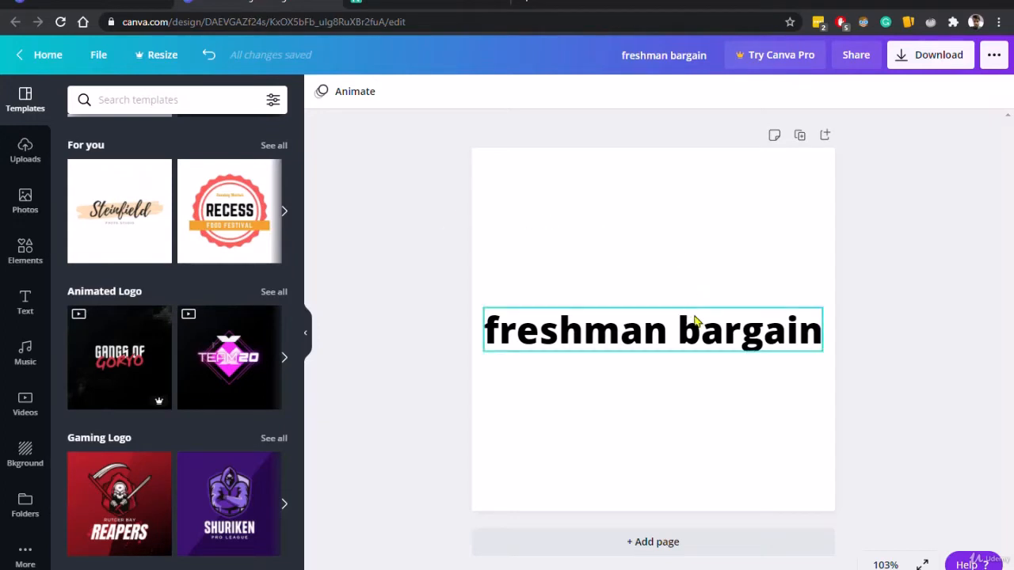
left_click(741, 336)
left_click(622, 202)
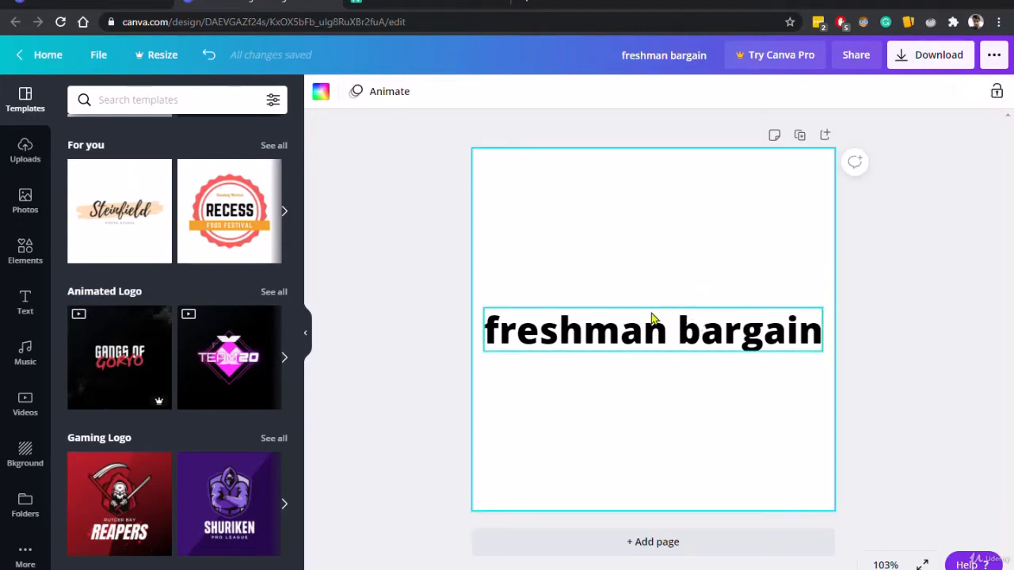
left_click(446, 255)
Look through the logo template categories, from gaming and badge logos to computer and food logos.
left_click(176, 99)
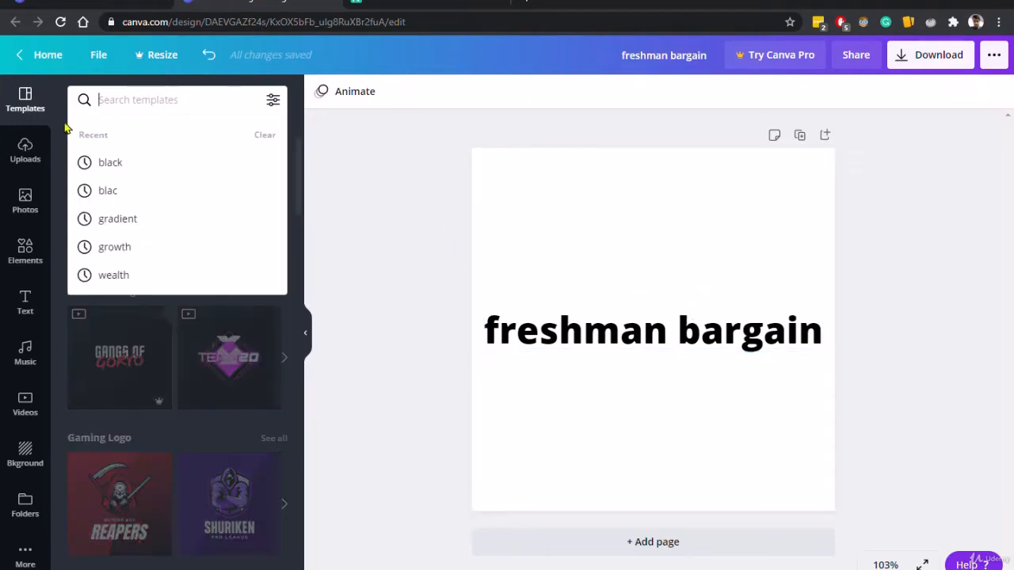
left_click(23, 100)
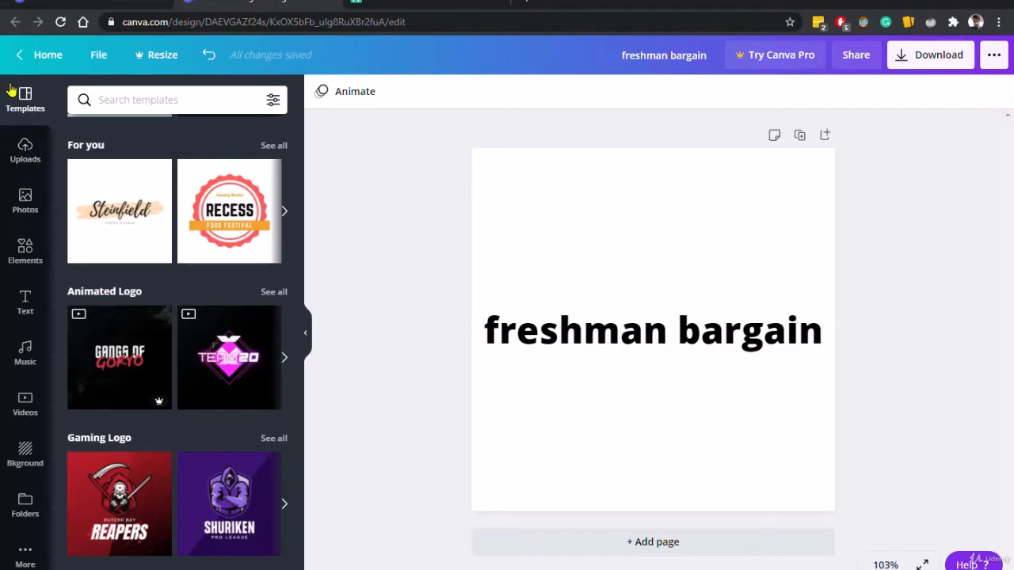
scroll(141, 322, "down", 8)
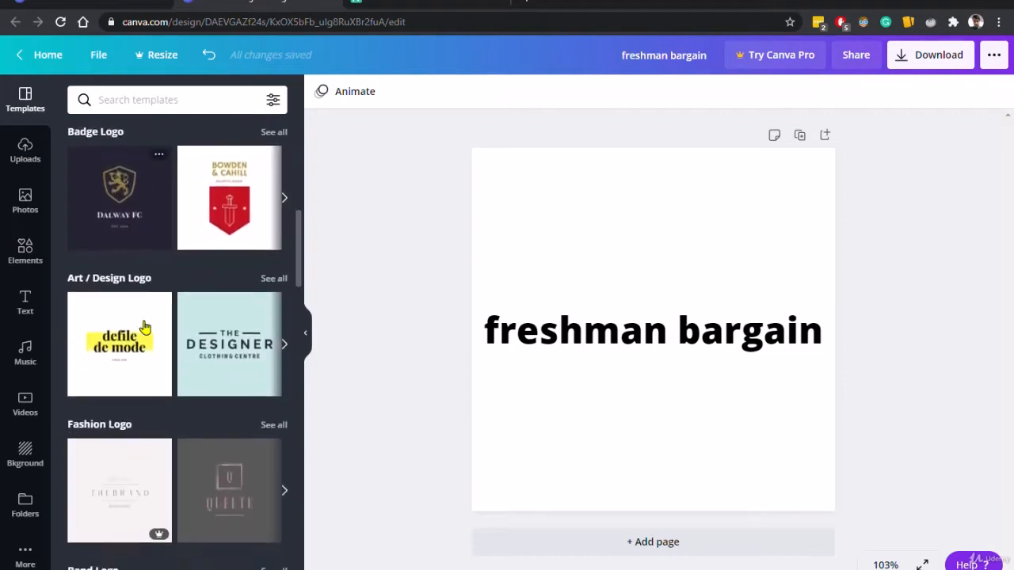
scroll(141, 322, "down", 3)
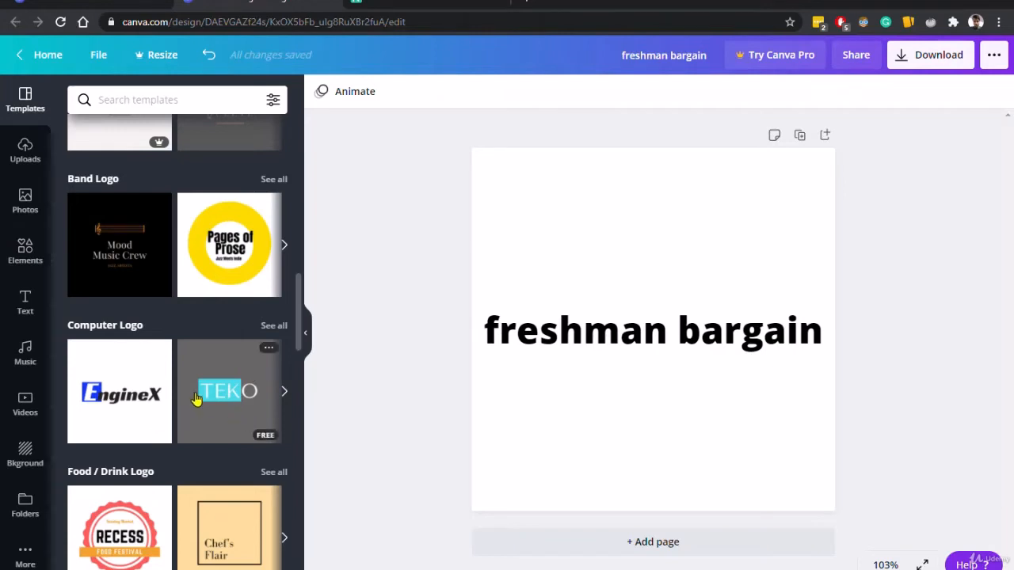
Browse the trending photos and the library of elements such as lines, shapes and frames.
left_click(26, 146)
left_click(41, 203)
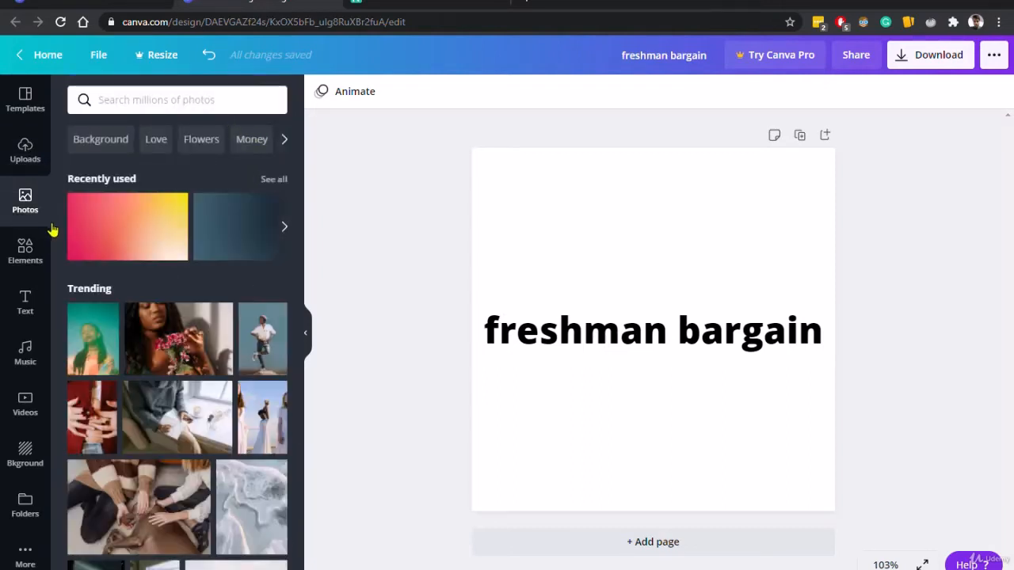
scroll(206, 409, "down", 1)
scroll(202, 411, "down", 10)
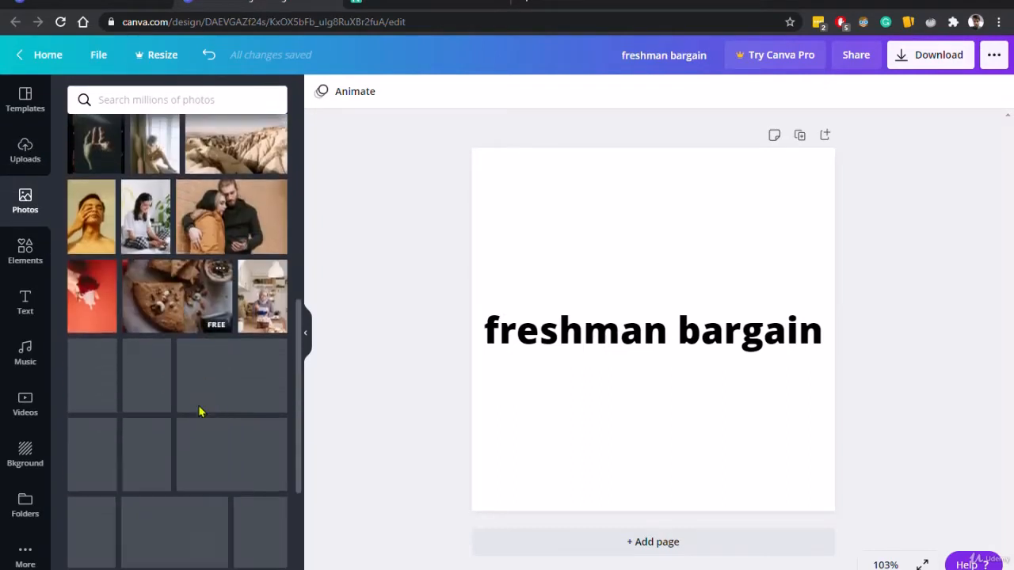
left_click(22, 262)
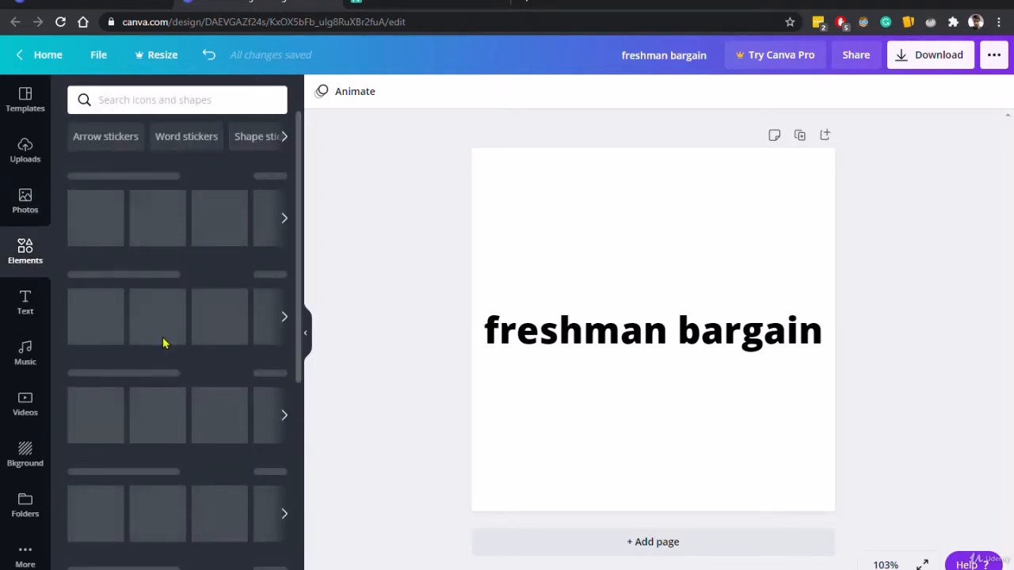
left_click(26, 200)
left_click(26, 247)
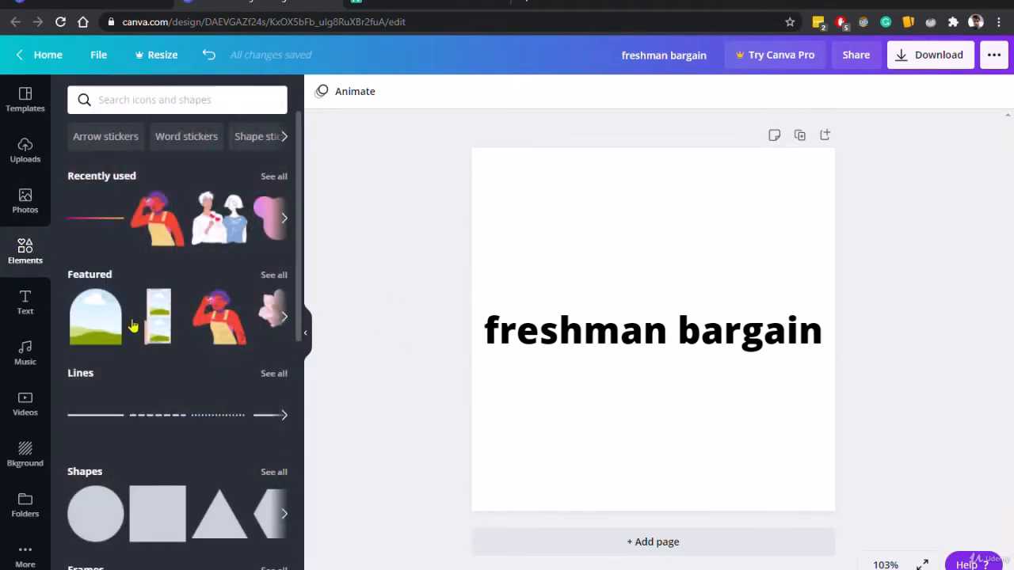
Look through the ready-made font combinations available for text.
left_click(26, 305)
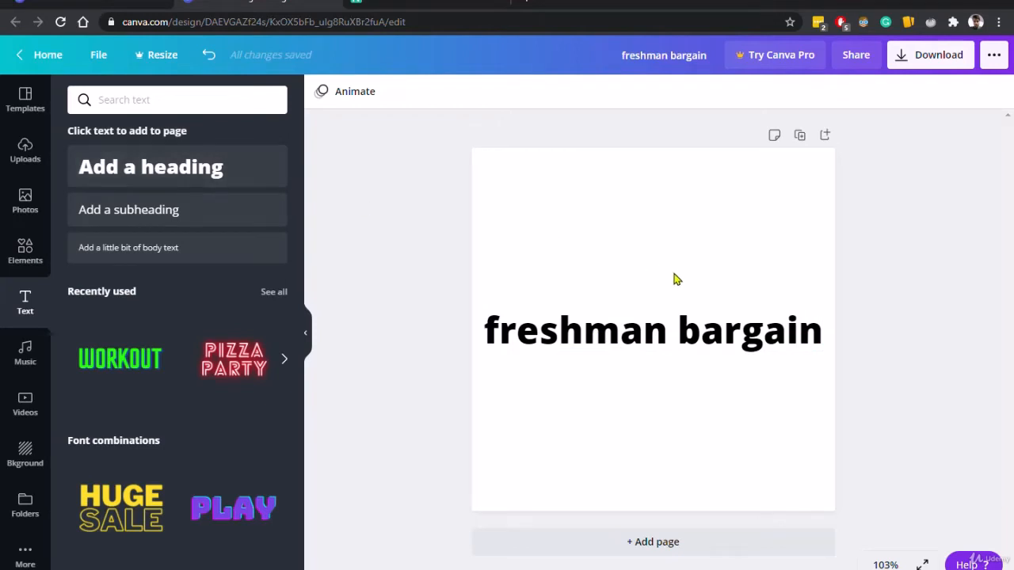
scroll(168, 363, "down", 10)
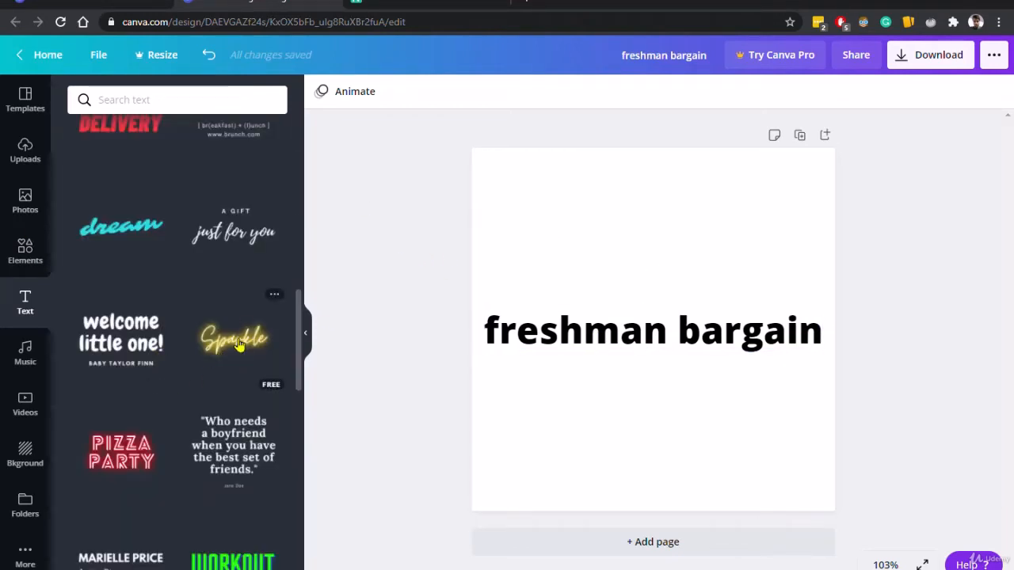
scroll(238, 344, "down", 3)
scroll(238, 344, "down", 3)
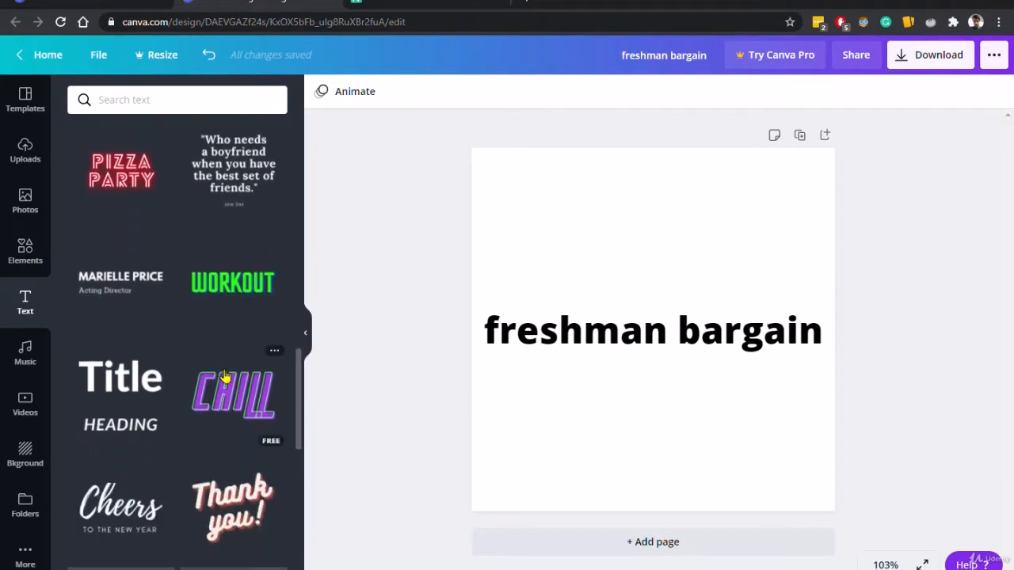
Add the "COFFEE PLEASE" font combination to the page and place it above the existing brand name.
scroll(231, 346, "down", 4)
scroll(166, 392, "down", 2)
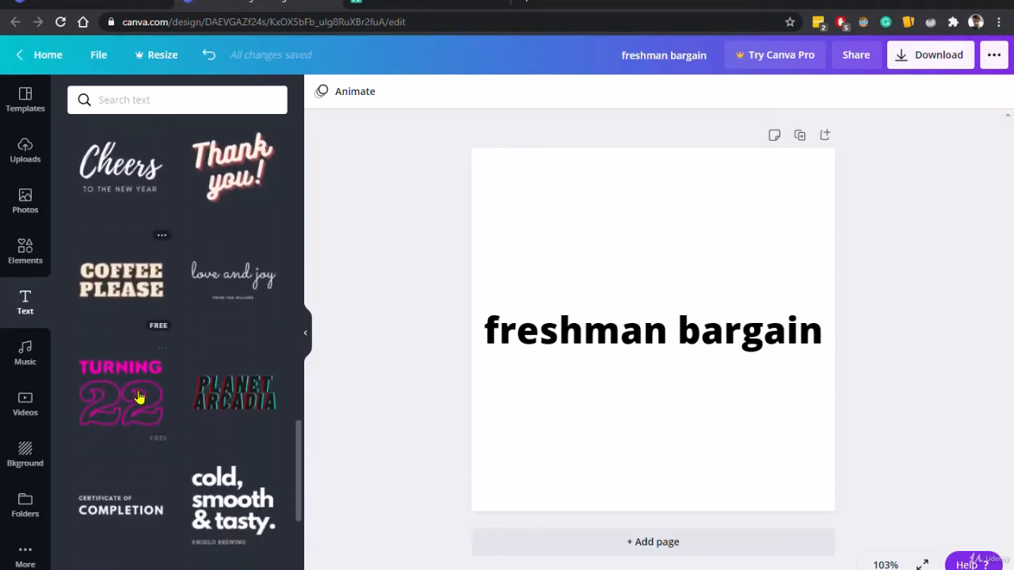
left_click(141, 274)
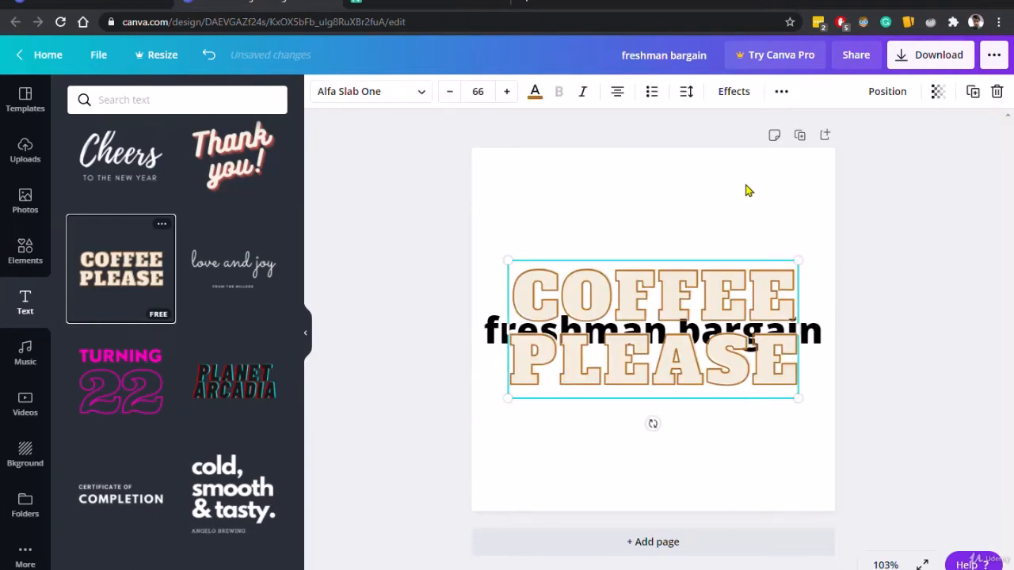
left_click_drag(670, 289, 684, 190)
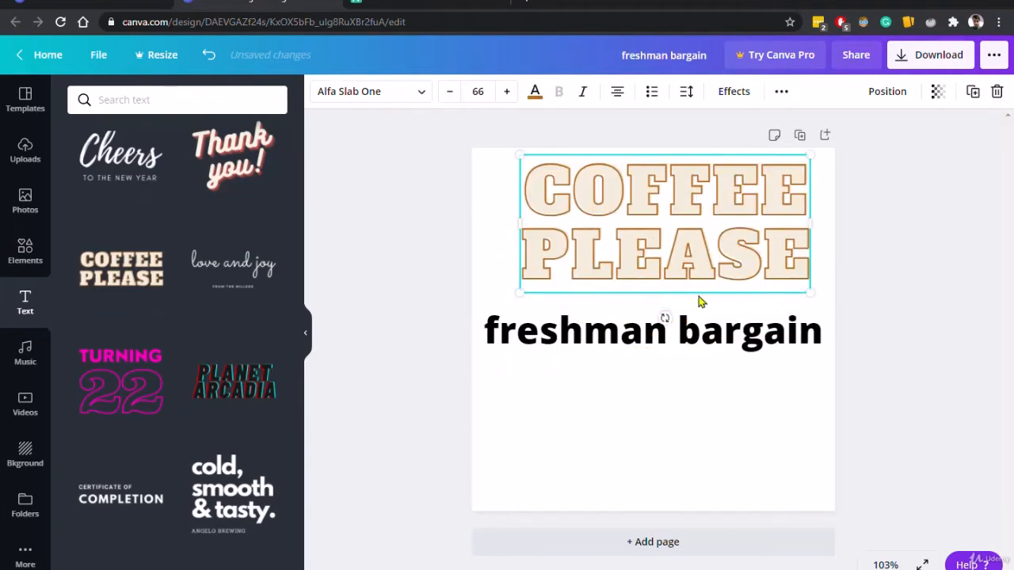
Delete the plain black "freshman bargain" text from the page.
left_click(692, 332)
left_click(697, 337)
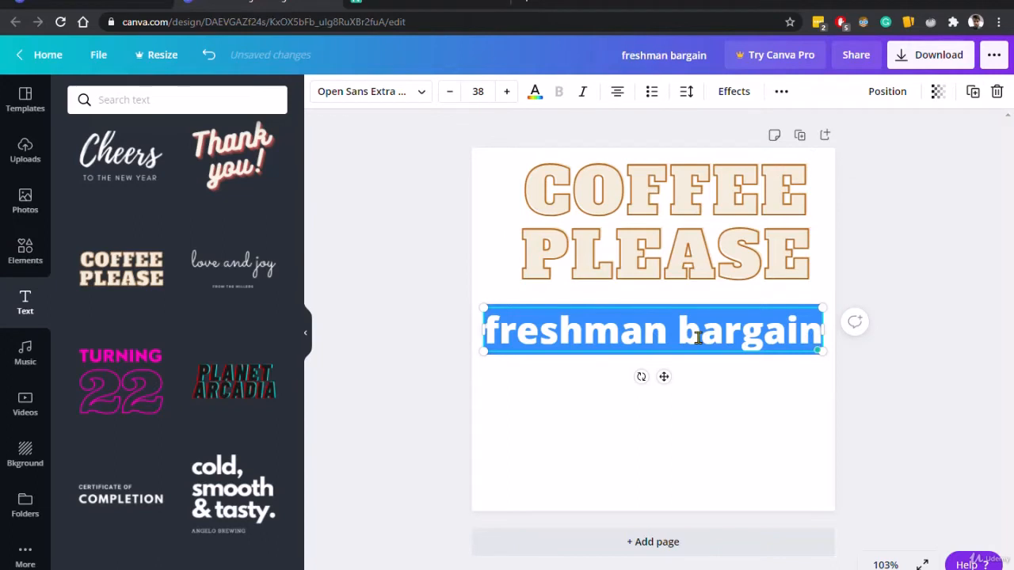
key("BackSpace")
left_click(683, 335)
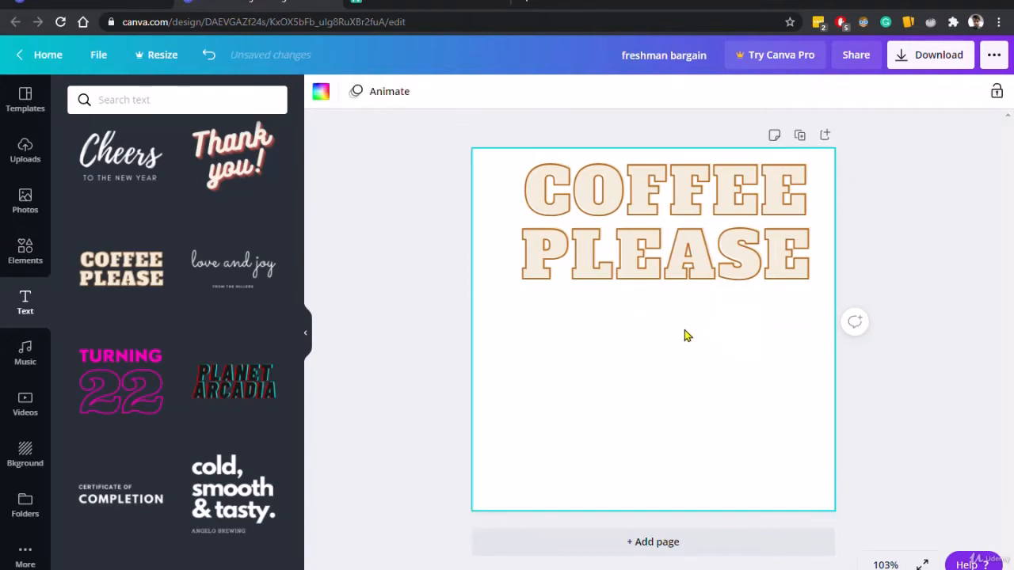
Replace the "COFFEE PLEASE" wording with "FRESHMAN BARGAIN".
left_click(741, 247)
left_click(740, 247)
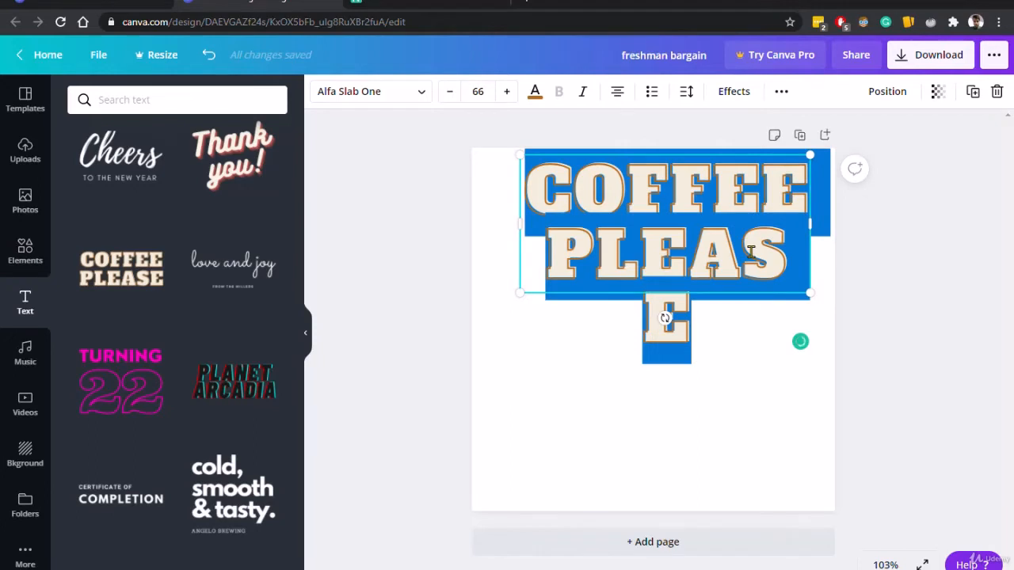
type("FRESHMAN BARGAIN")
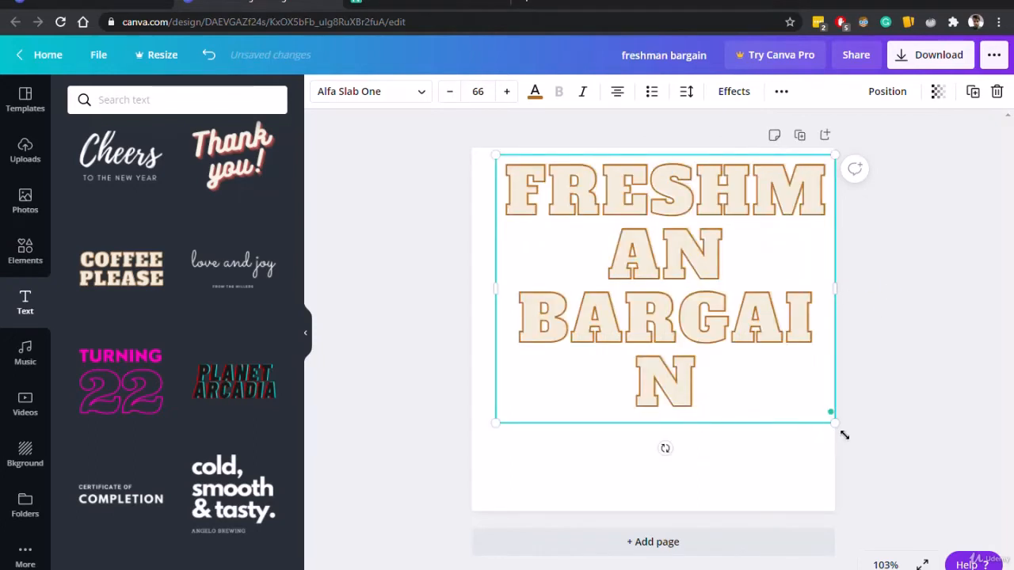
Scale the brand text to about size 43.8, widen its box so each word fits on one line, and center it on the page.
left_click_drag(845, 434, 721, 332)
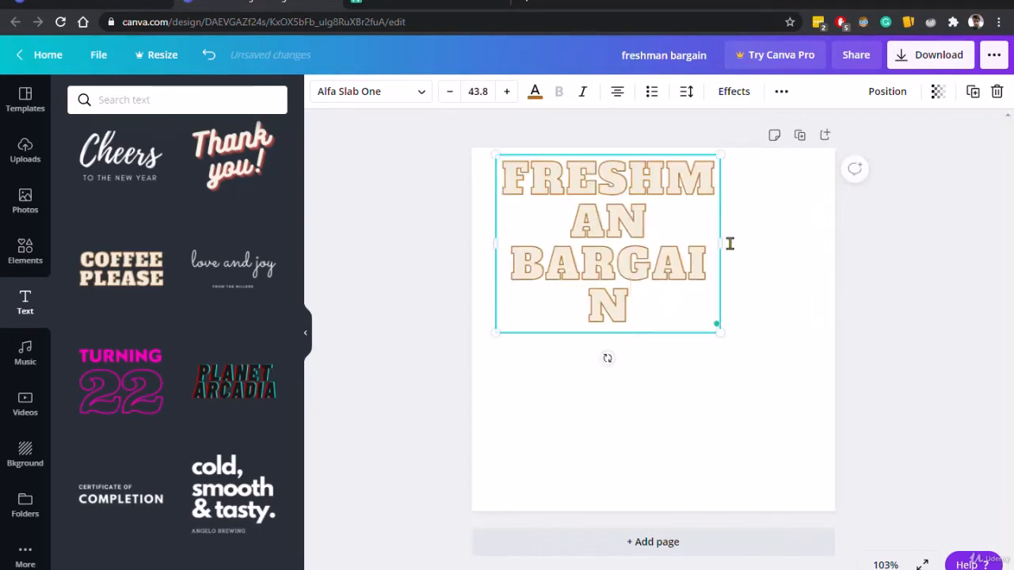
left_click_drag(730, 244, 766, 243)
left_click(778, 255)
left_click(717, 248)
mouse_move(844, 259)
left_mouse_down()
mouse_move(863, 256)
mouse_move(829, 258)
left_mouse_up()
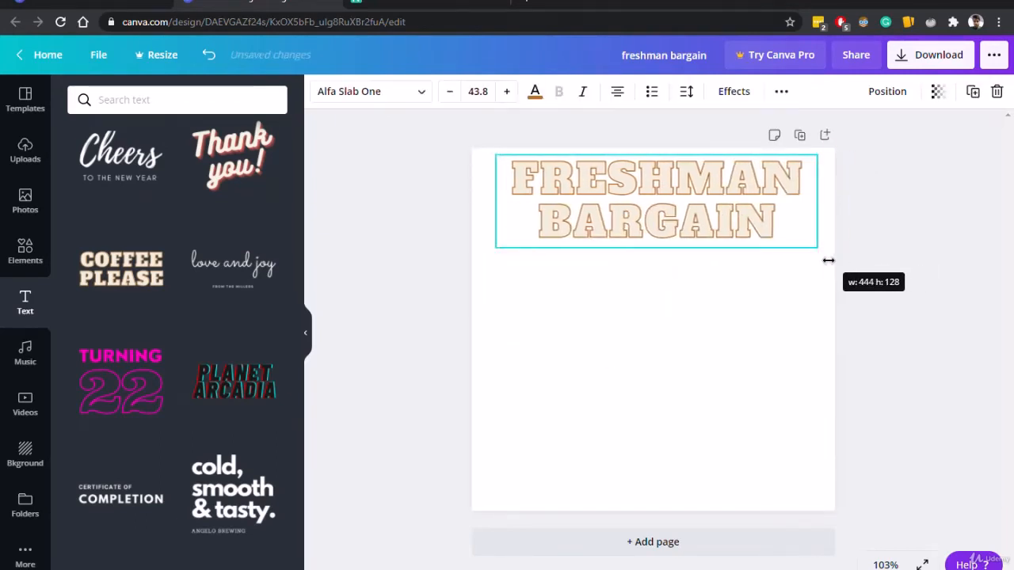
left_click_drag(727, 229, 727, 360)
left_click(917, 353)
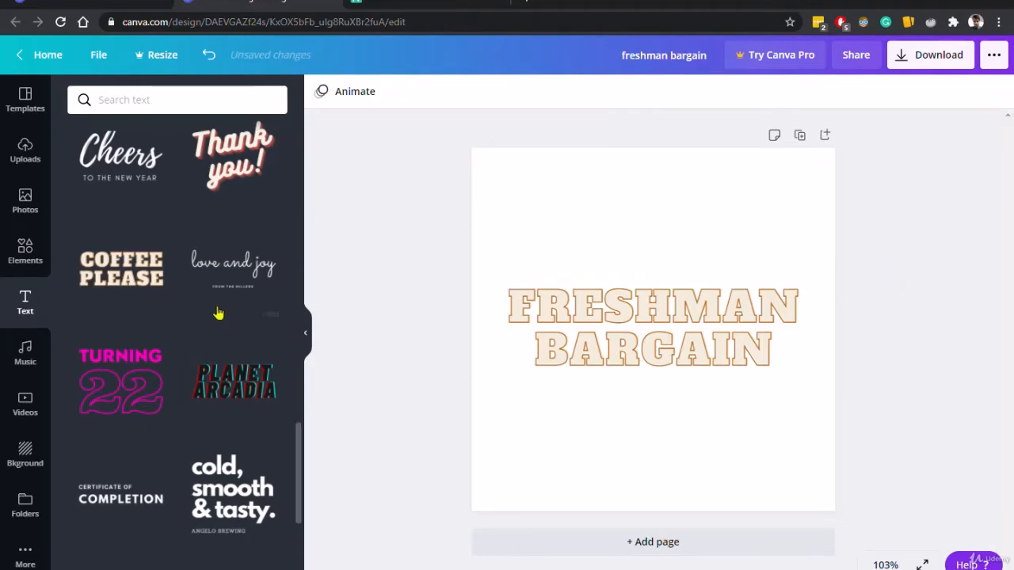
Search the photo library for "hospital".
left_click(25, 198)
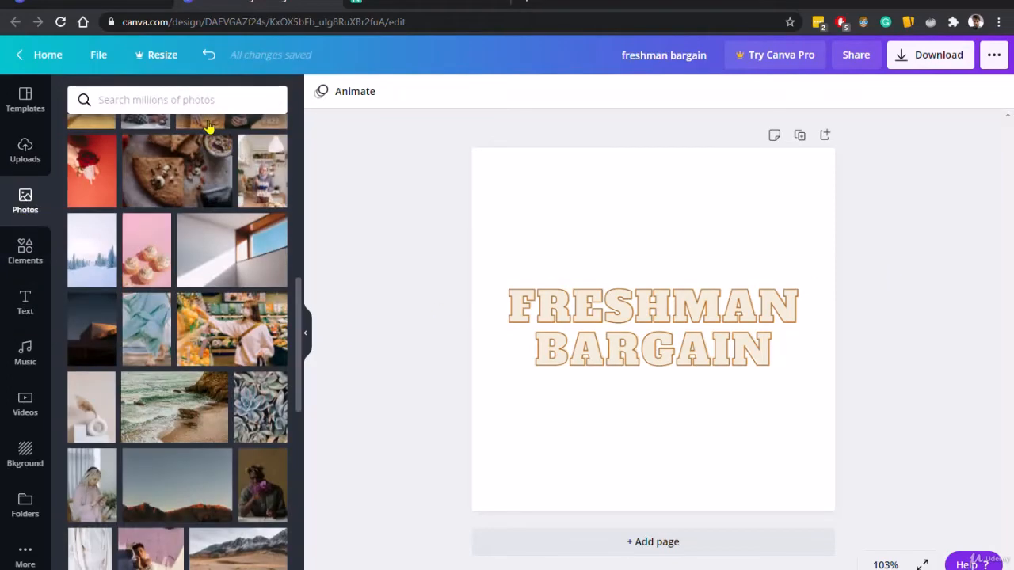
left_click(208, 103)
left_click(22, 192)
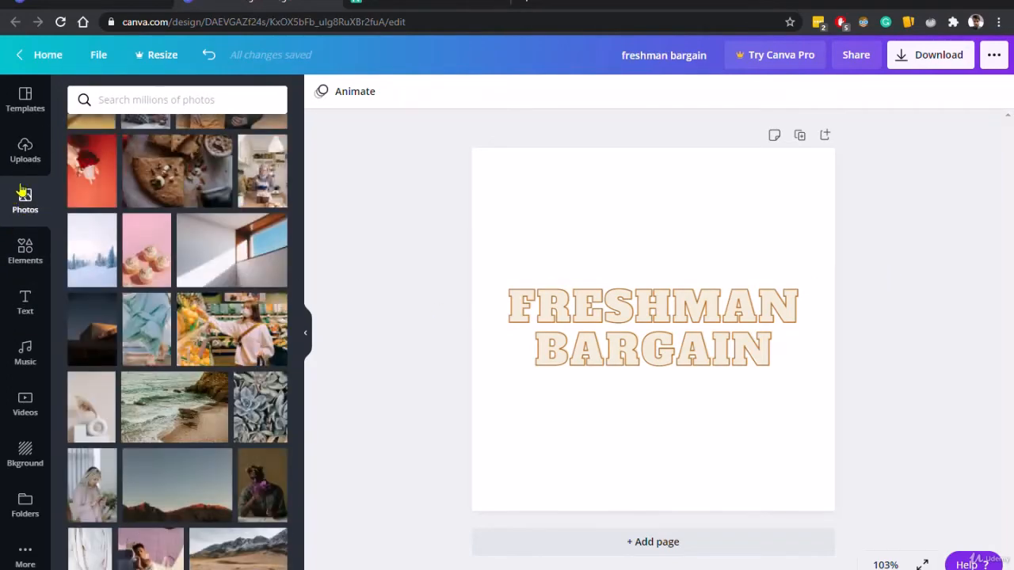
left_click(153, 113)
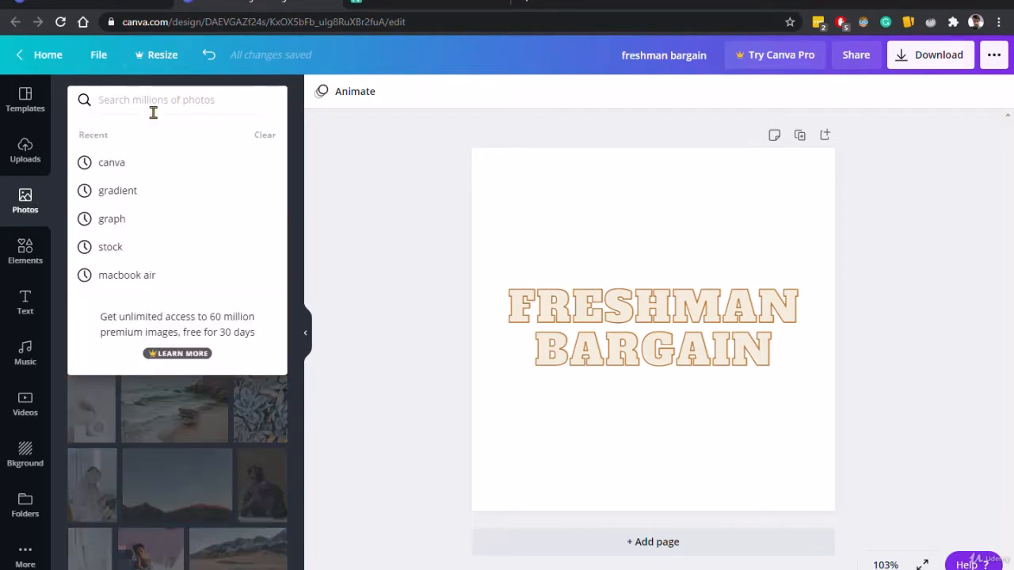
type("hosp")
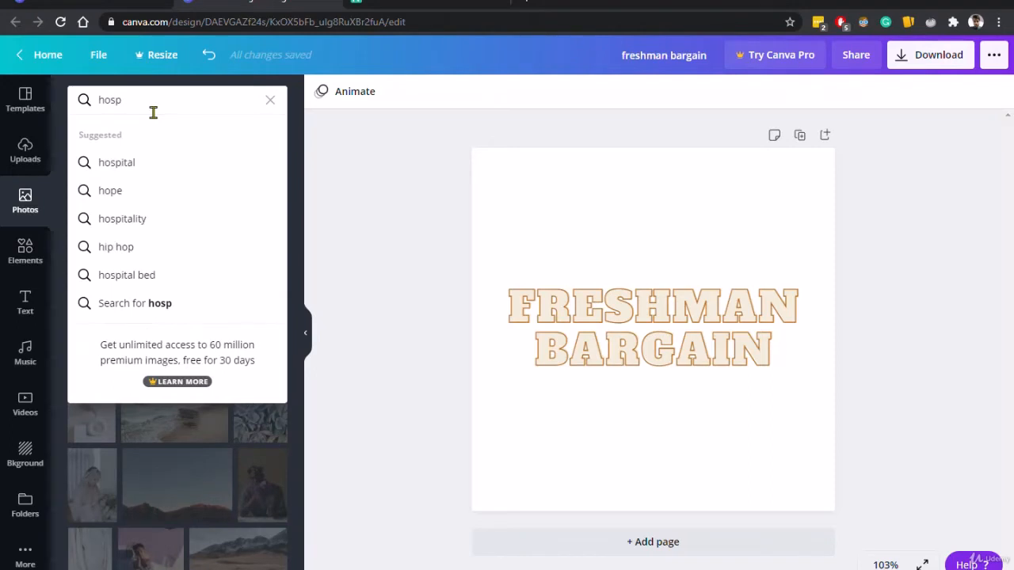
type("ital")
key("Return")
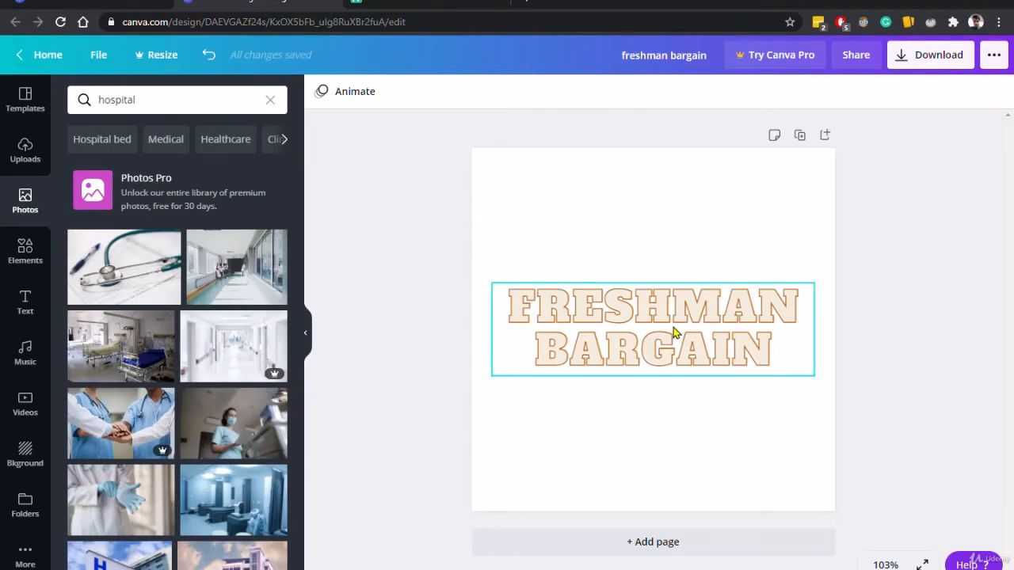
Insert the photo of a doctor pulling on blue gloves, enlarge it to cover the whole page and center it behind the text.
scroll(111, 297, "down", 3)
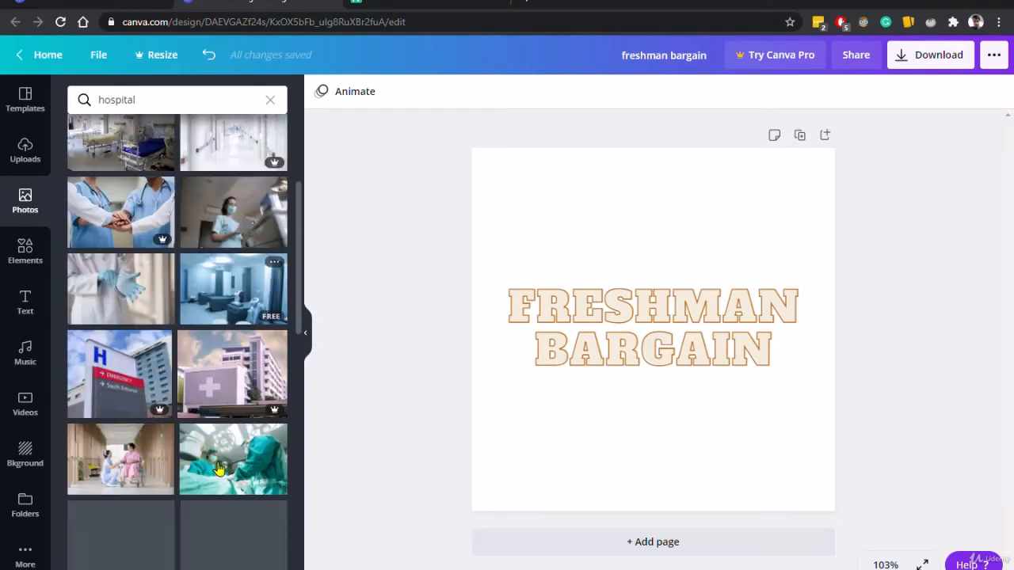
left_click(109, 294)
left_click_drag(577, 257, 514, 177)
left_click_drag(727, 349, 828, 530)
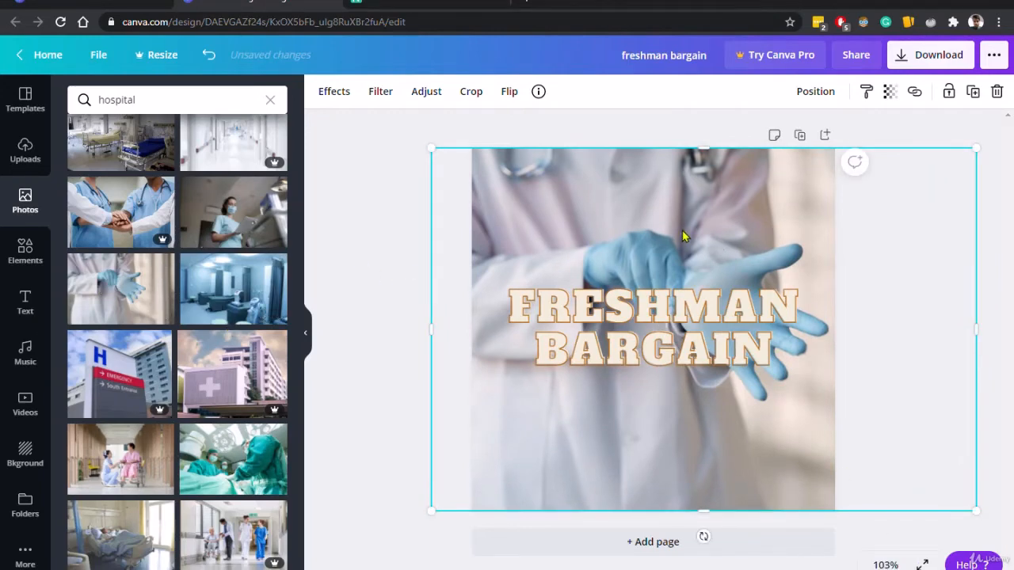
left_click_drag(682, 236, 643, 236)
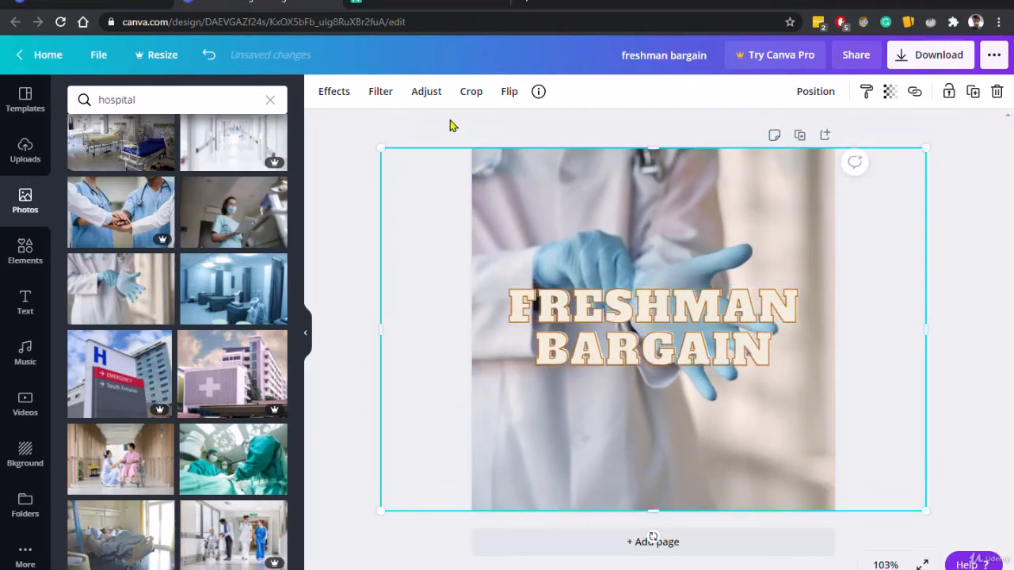
Shift the photo down to expose a strip of the page and set the page background color to black.
left_click_drag(701, 187, 691, 216)
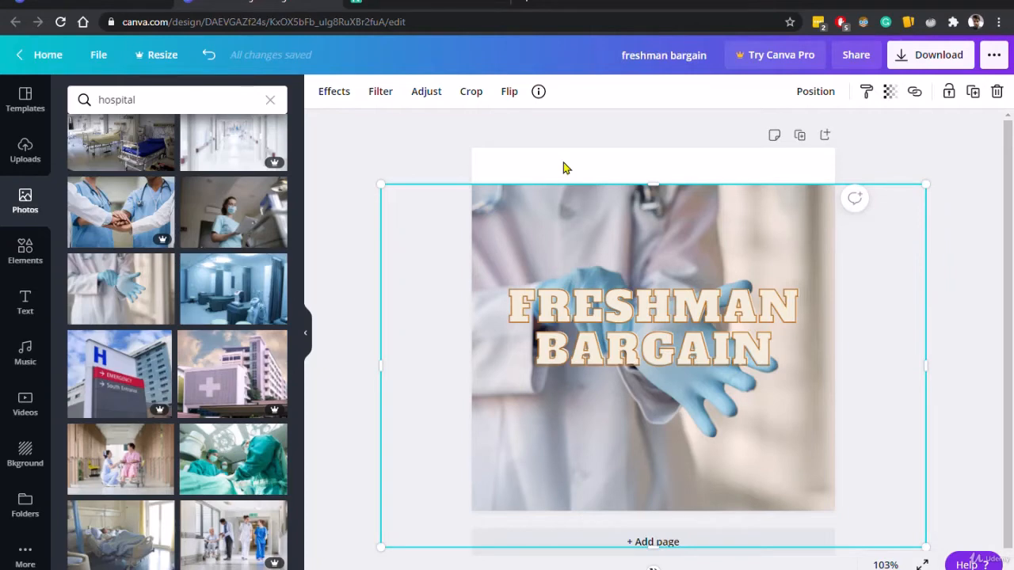
left_click(565, 167)
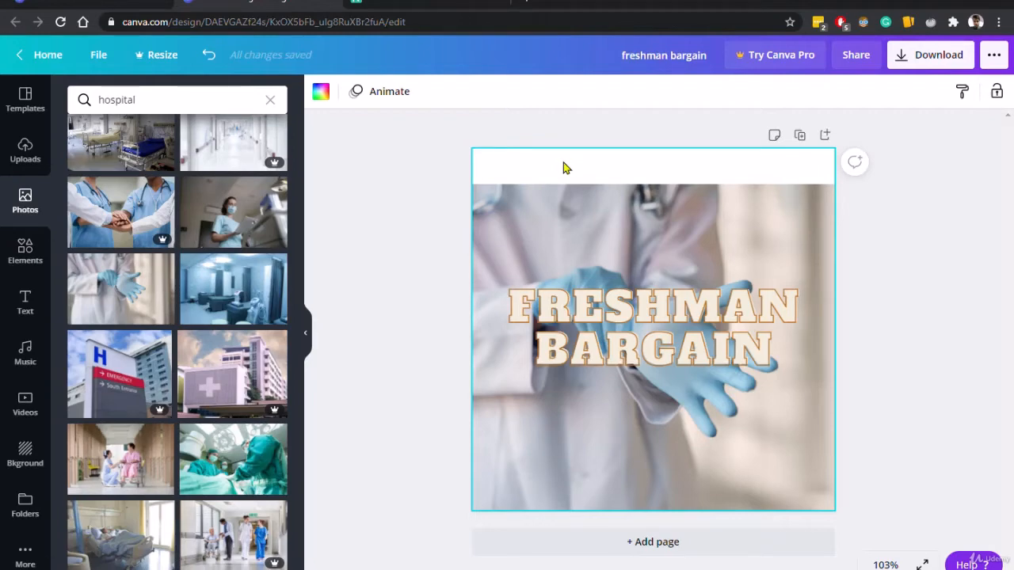
left_click(320, 91)
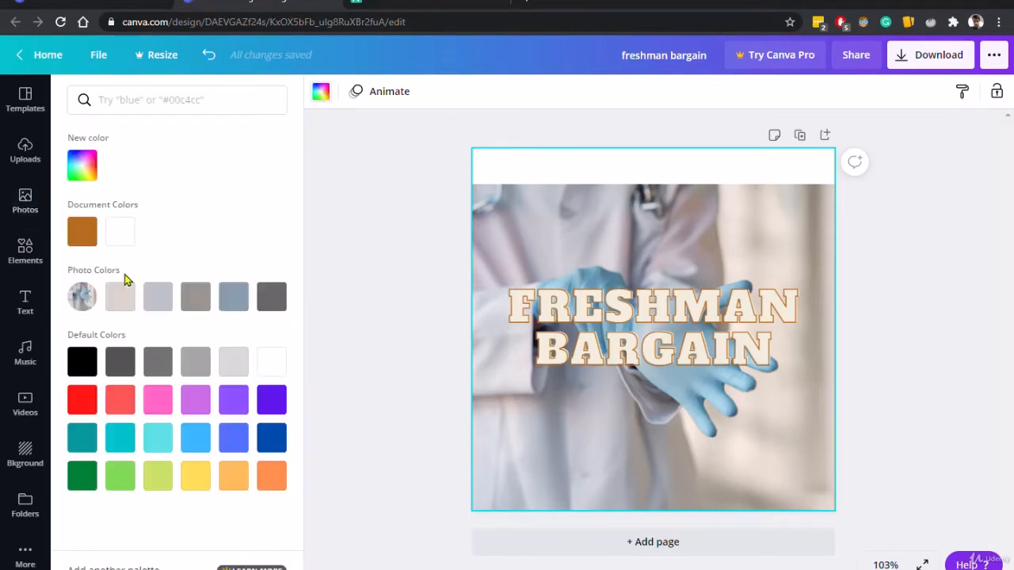
left_click(82, 366)
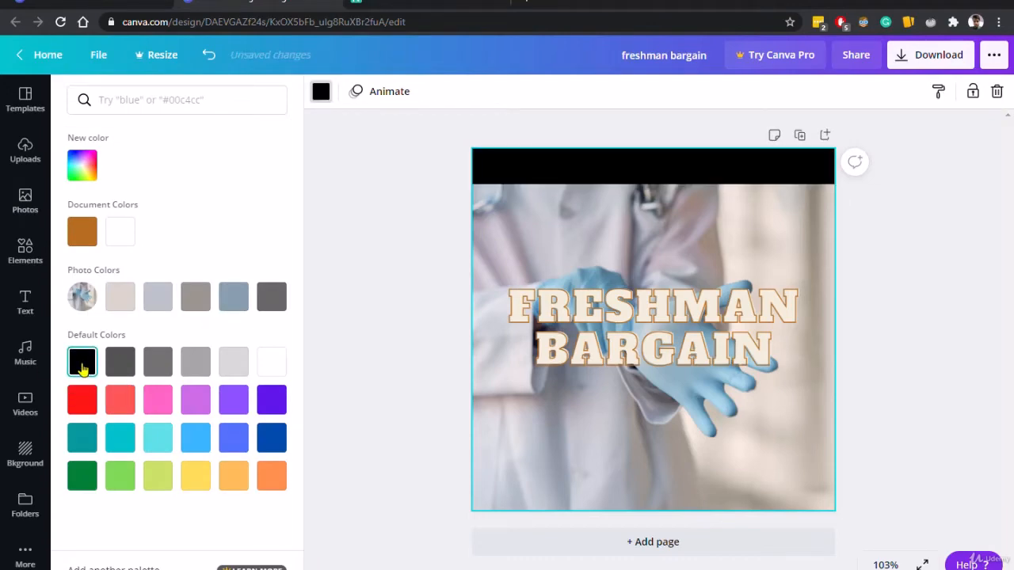
Move the glove photo back up to cover the full page and set it as the page background.
left_click(377, 161)
left_click_drag(550, 217, 576, 179)
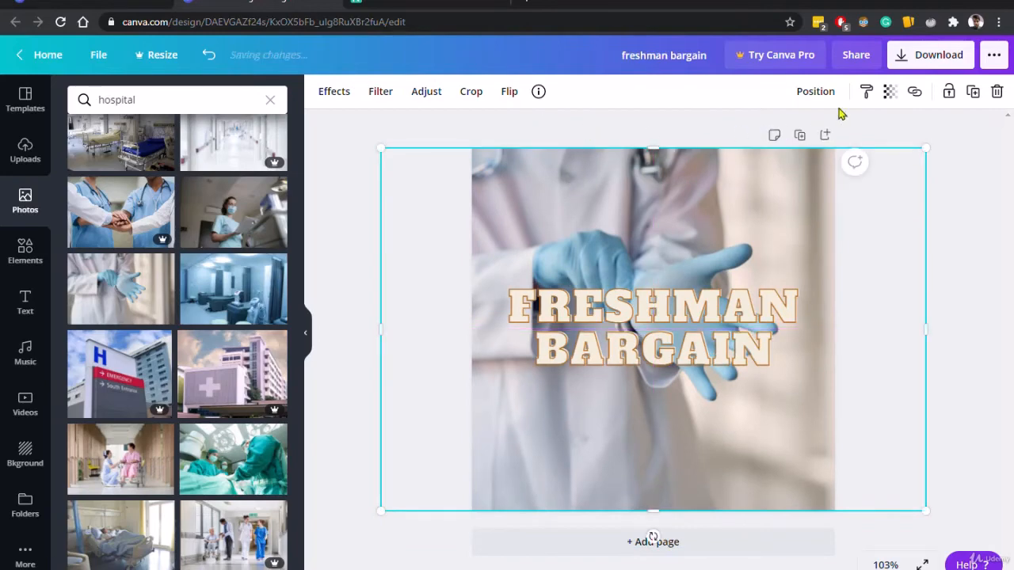
left_click(973, 200)
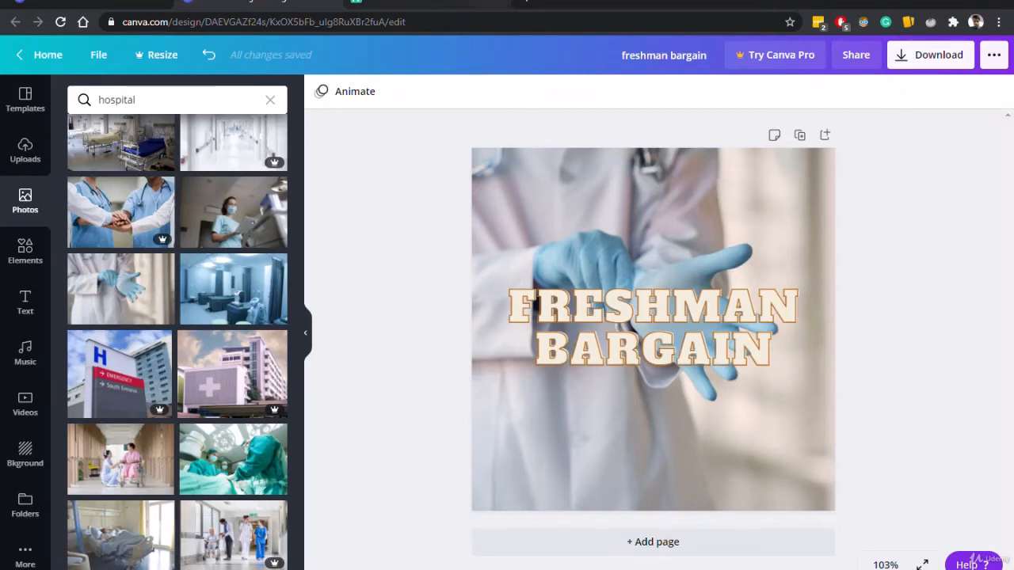
View the background photo's information, such as its title, license and keywords.
left_click(582, 199)
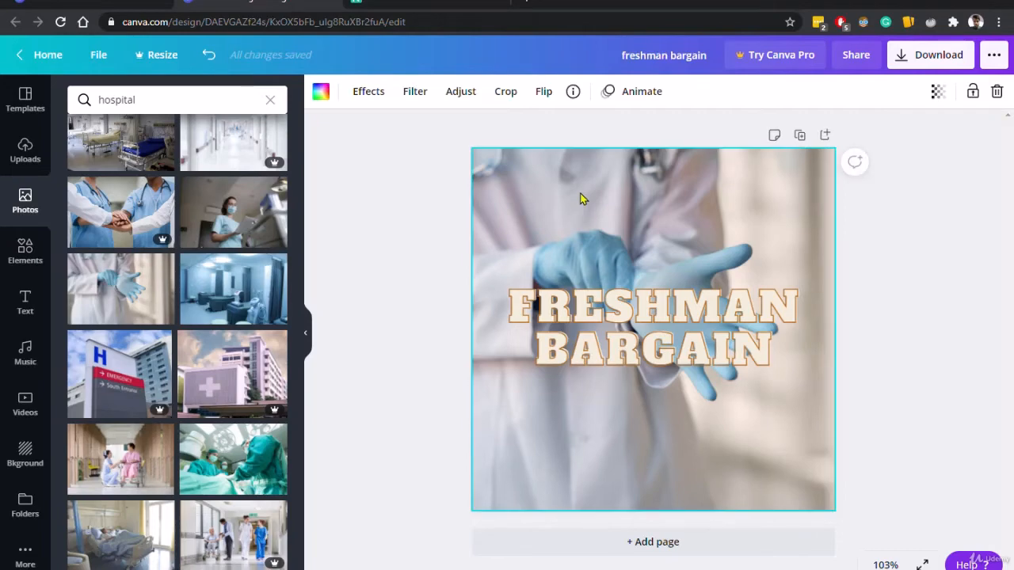
left_click(573, 91)
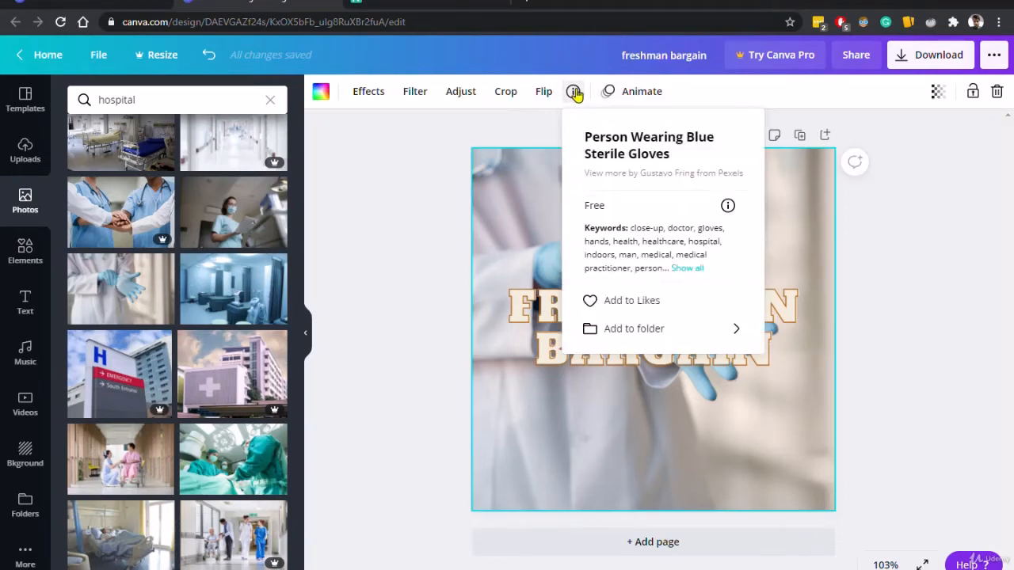
left_click(574, 92)
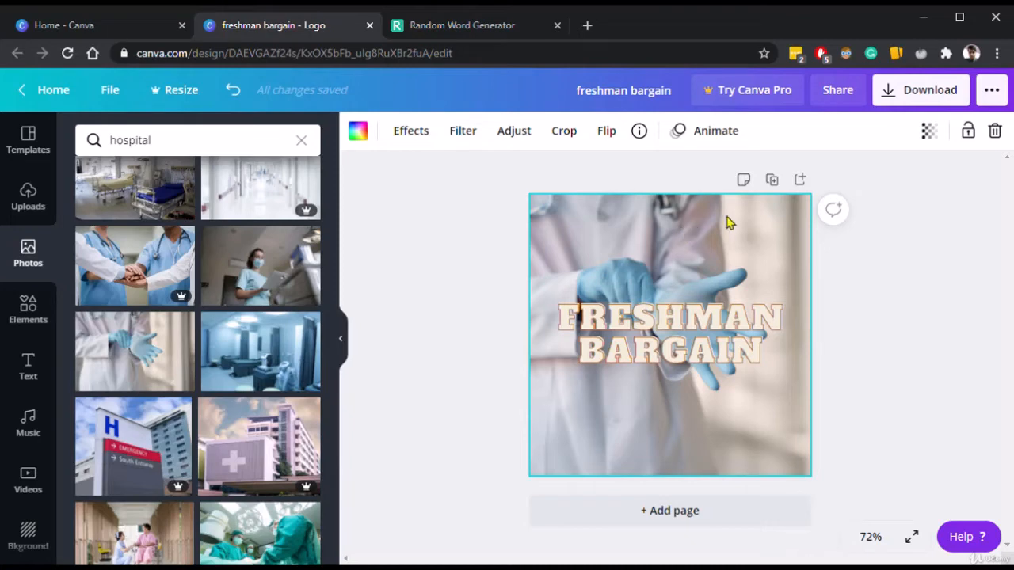
Lower the background photo's transparency value to well below 48 so the black darkens it behind the brand text.
left_click(930, 137)
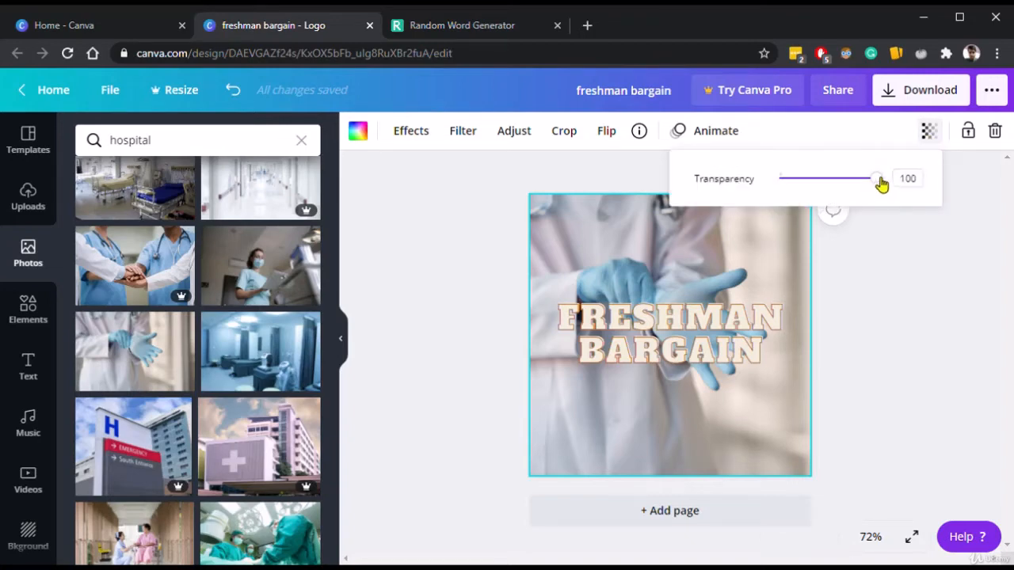
left_click_drag(880, 179, 830, 179)
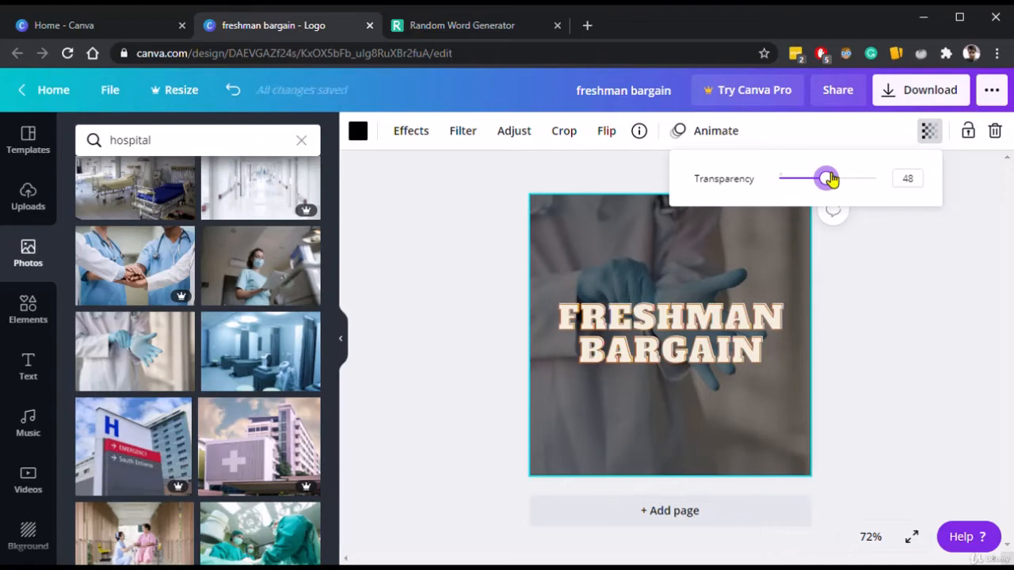
left_click_drag(828, 179, 806, 187)
left_click(902, 273)
left_click(885, 258)
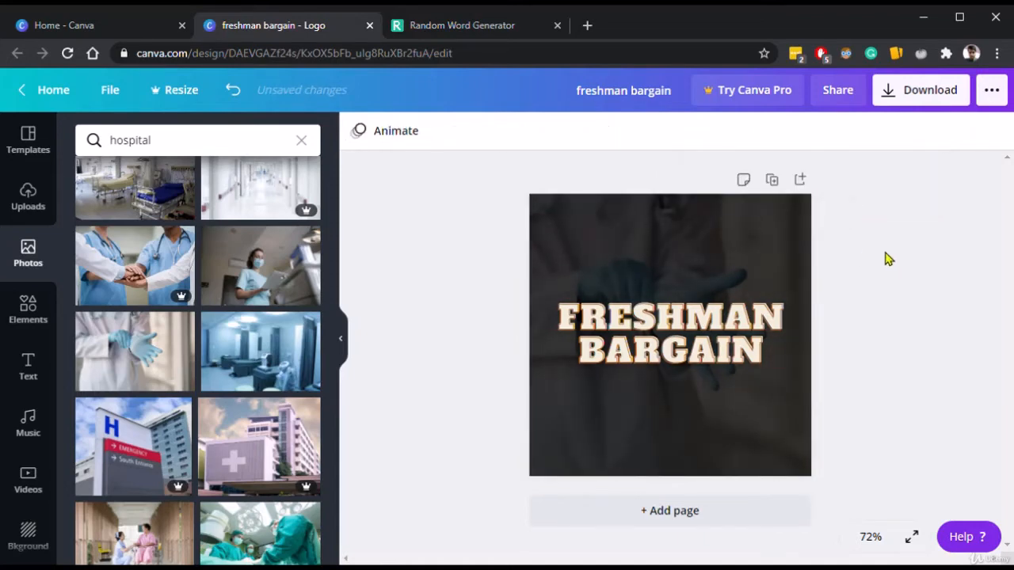
left_click(702, 344)
left_click(916, 398)
Search the elements for "doctor" and add the illustration of the masked doctor writing on a clipboard to the page.
left_click(39, 305)
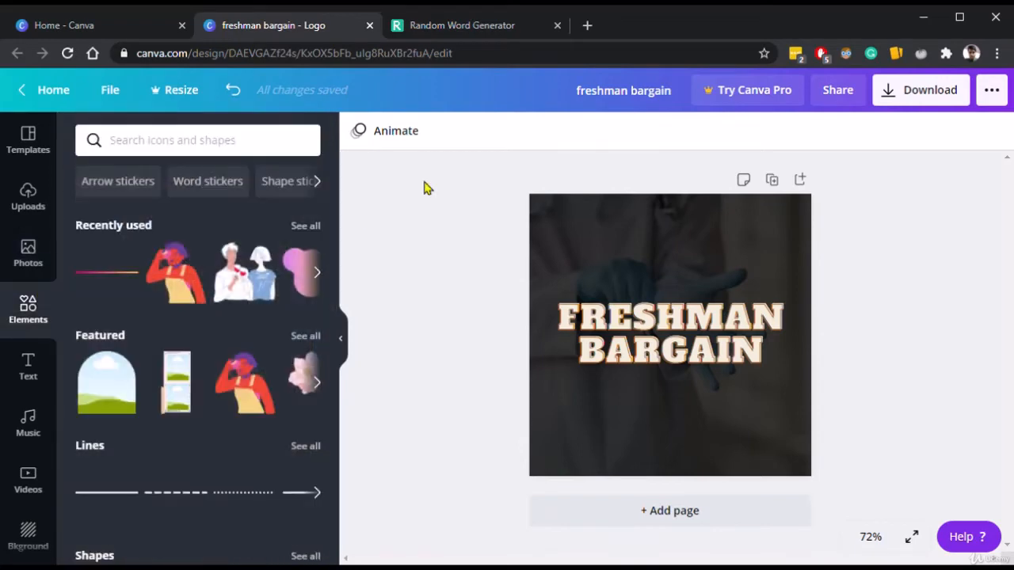
left_click(217, 155)
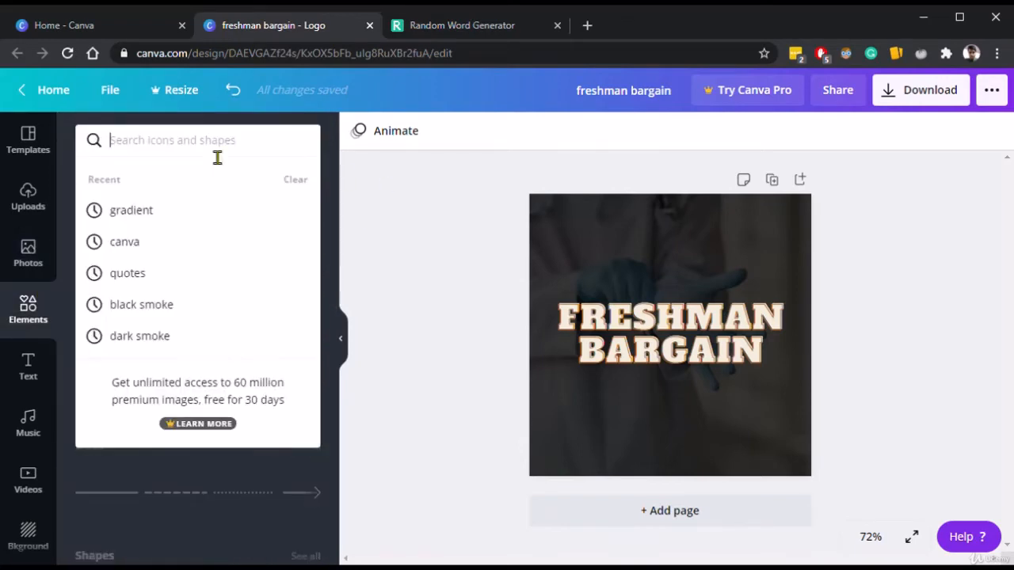
type("doctor")
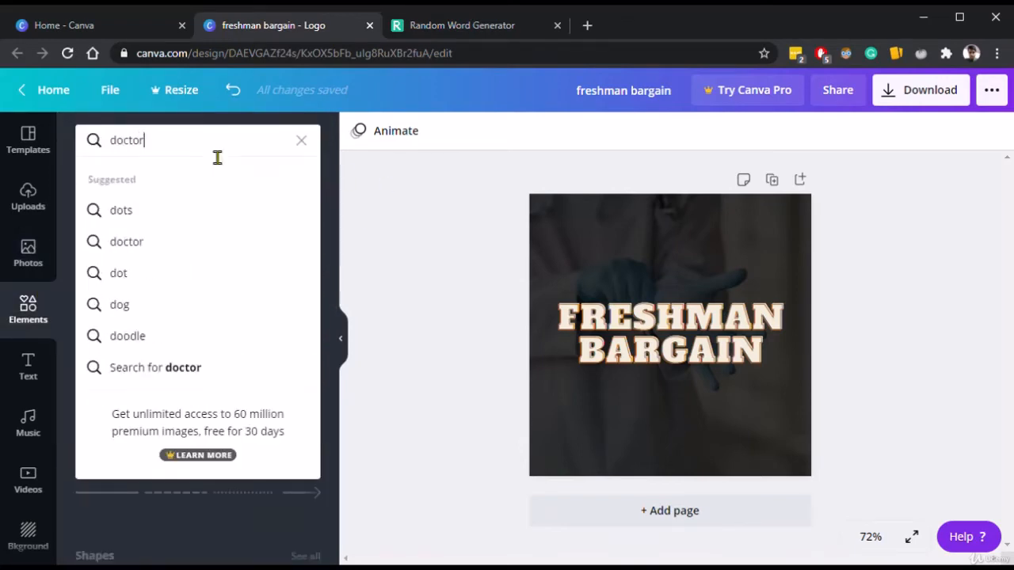
key("Return")
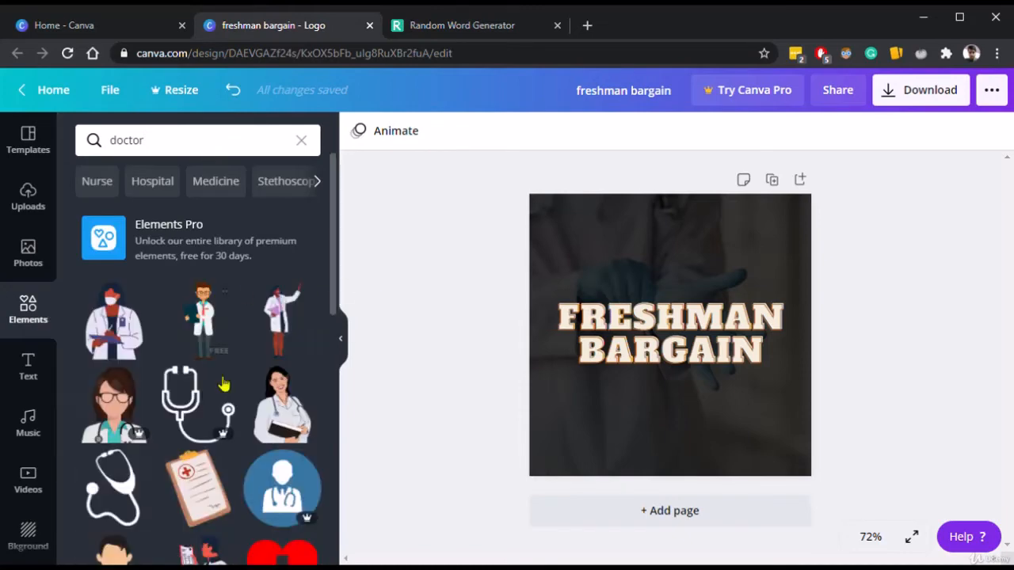
left_click(111, 325)
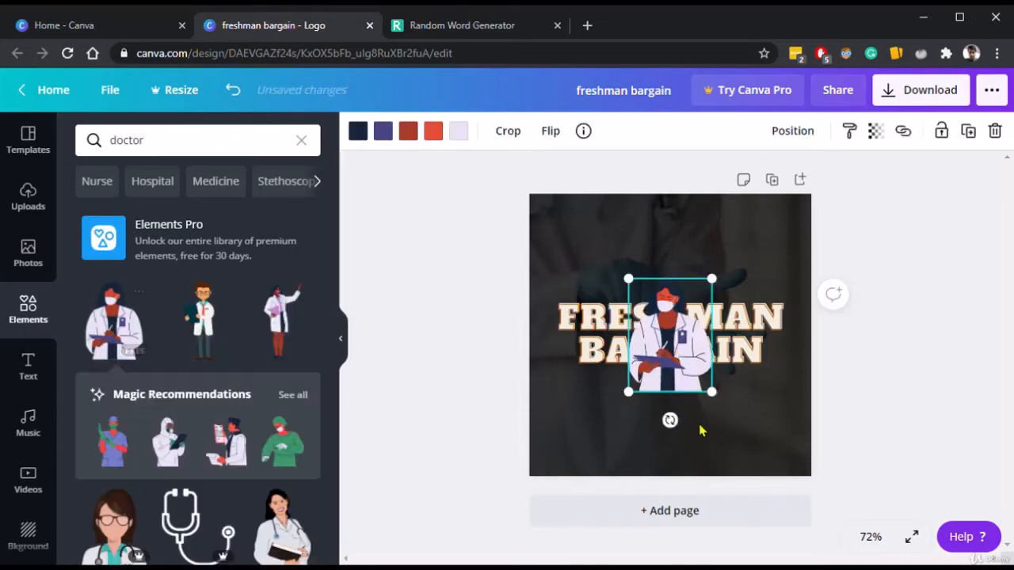
Move the masked doctor to the page's lower-left corner and add the hazmat-suited doctor with a clipboard above the brand text.
left_click_drag(683, 353, 601, 442)
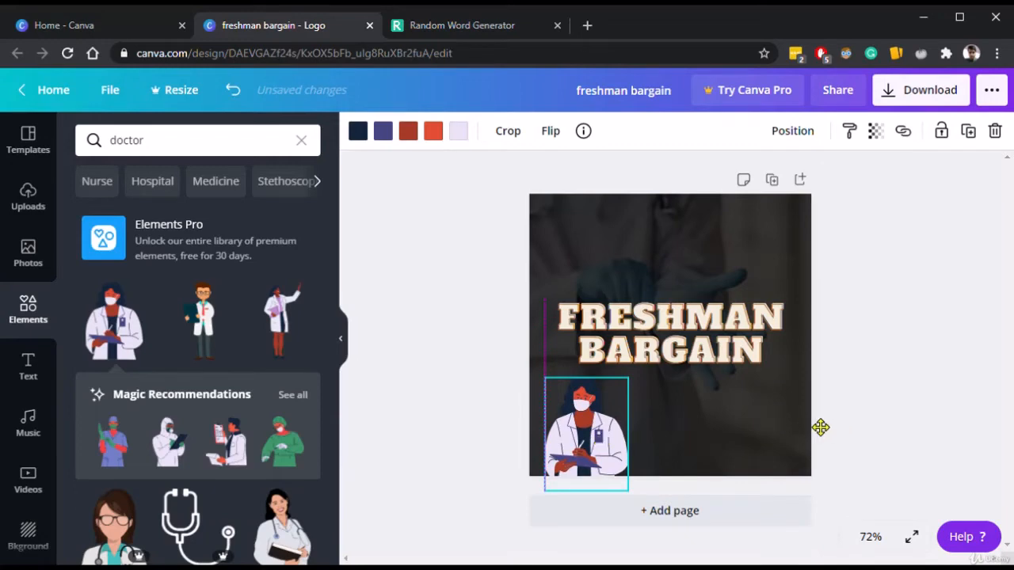
left_click(168, 441)
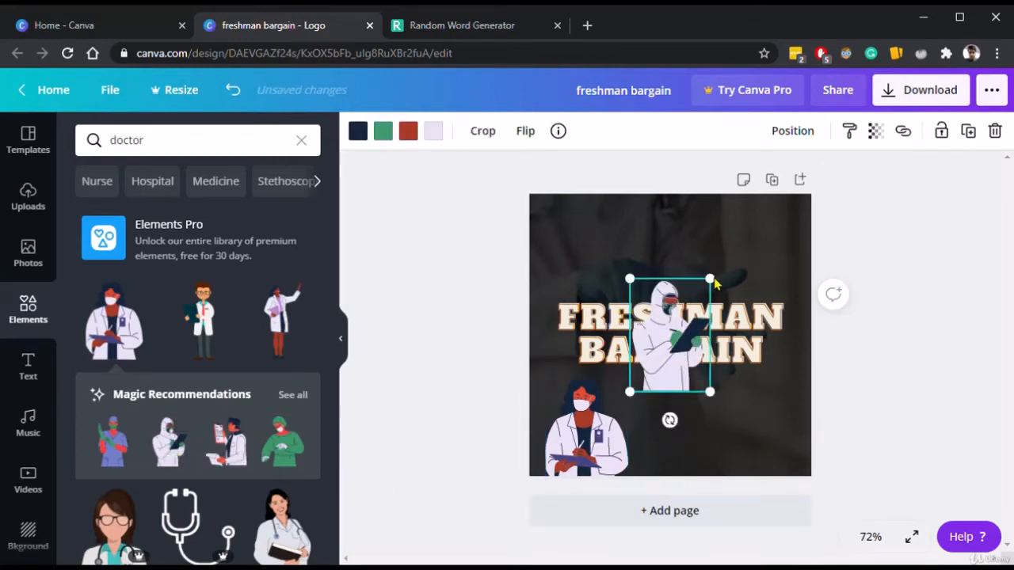
left_click_drag(668, 351, 729, 275)
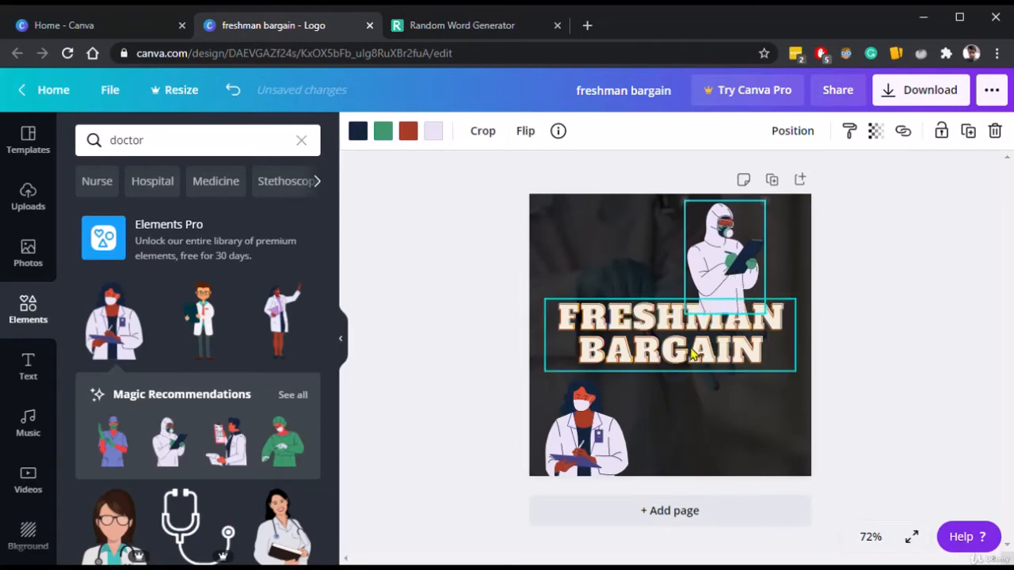
left_click(696, 356)
left_click(911, 410)
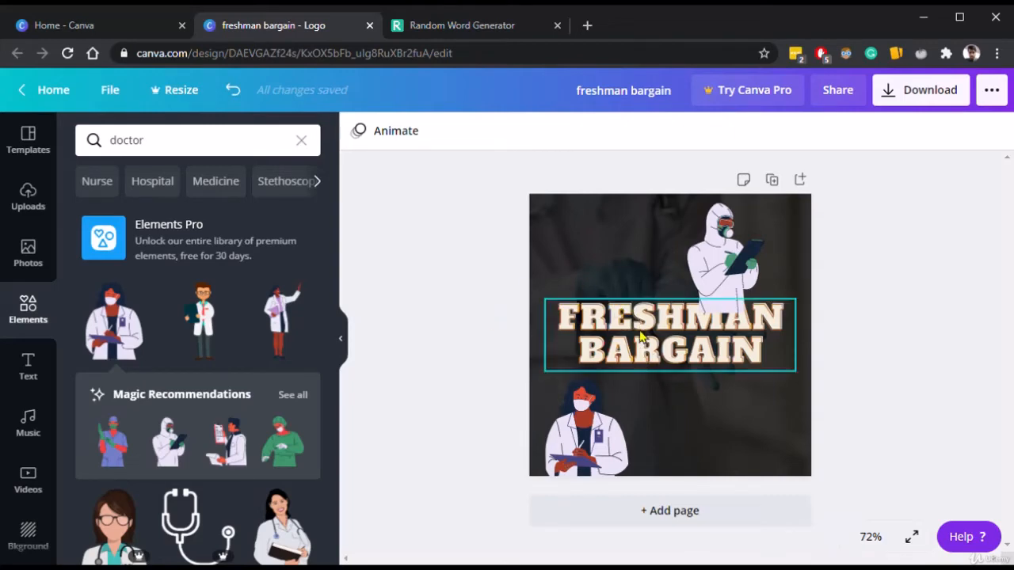
left_click(596, 344)
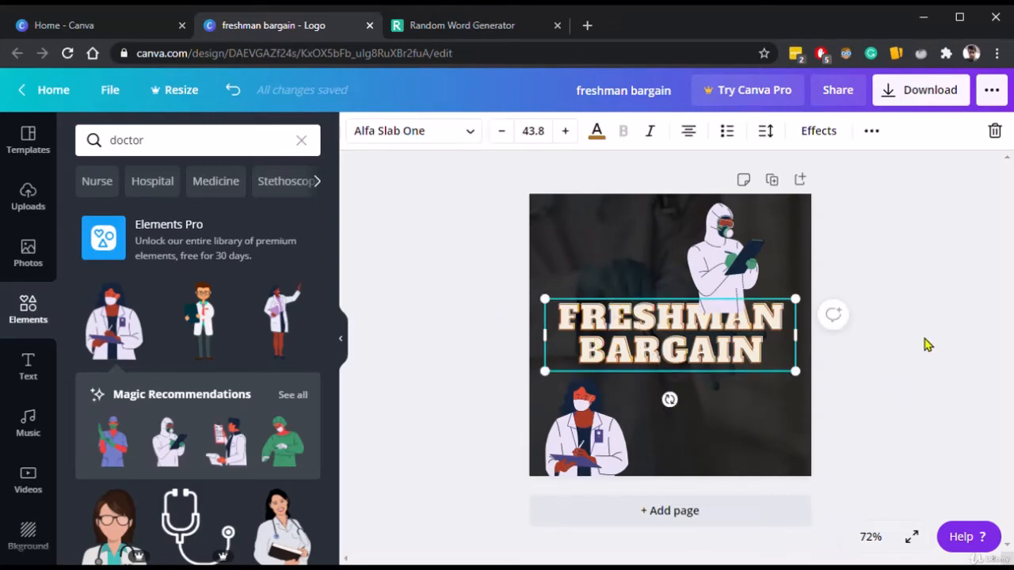
left_click(745, 261)
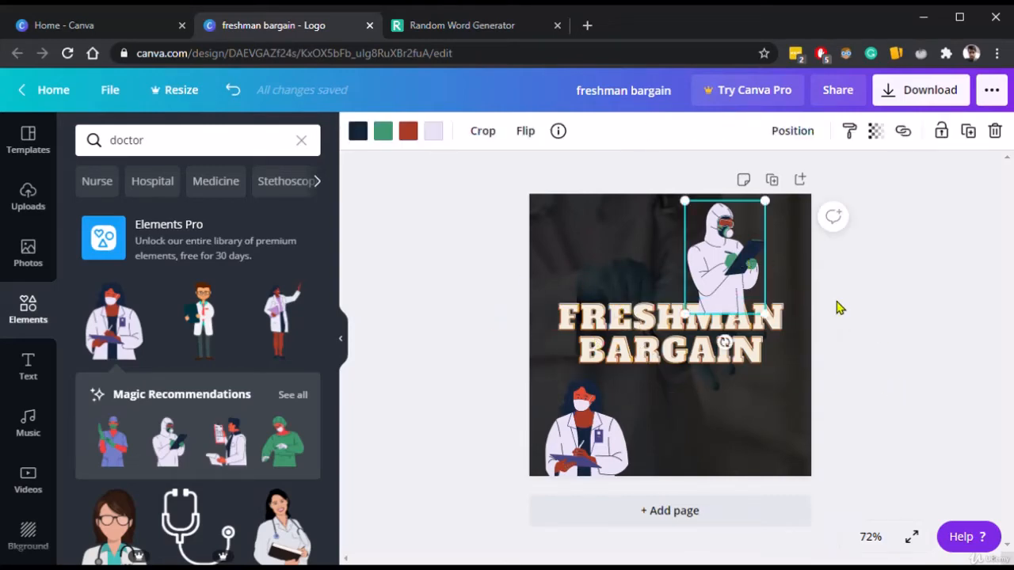
left_click(567, 440)
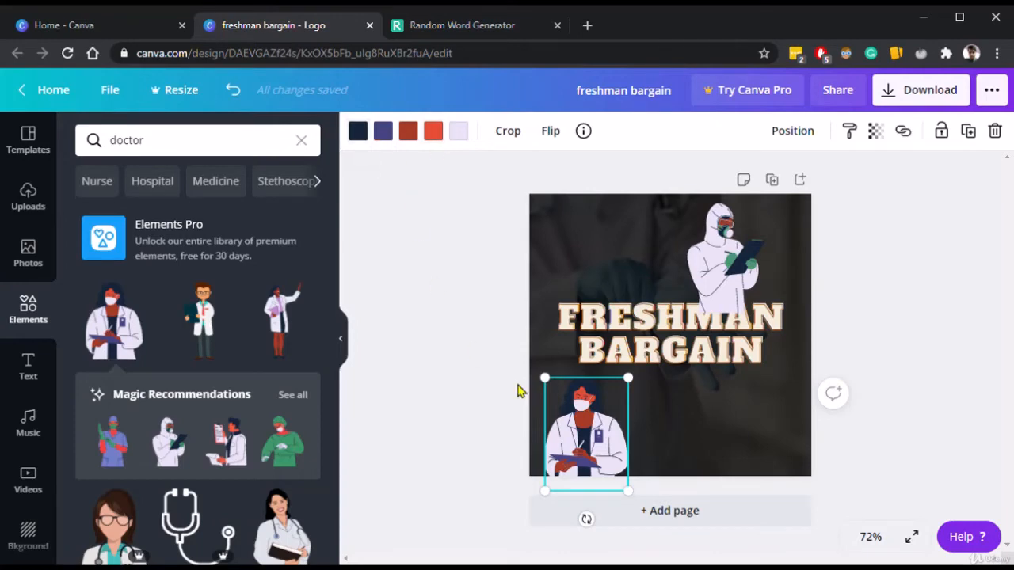
left_click(358, 131)
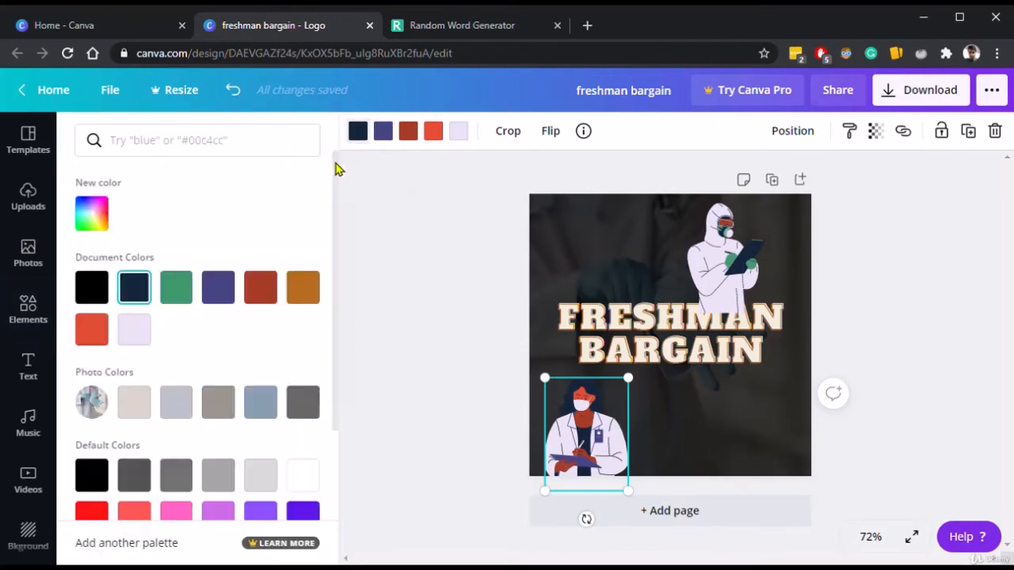
key("Escape")
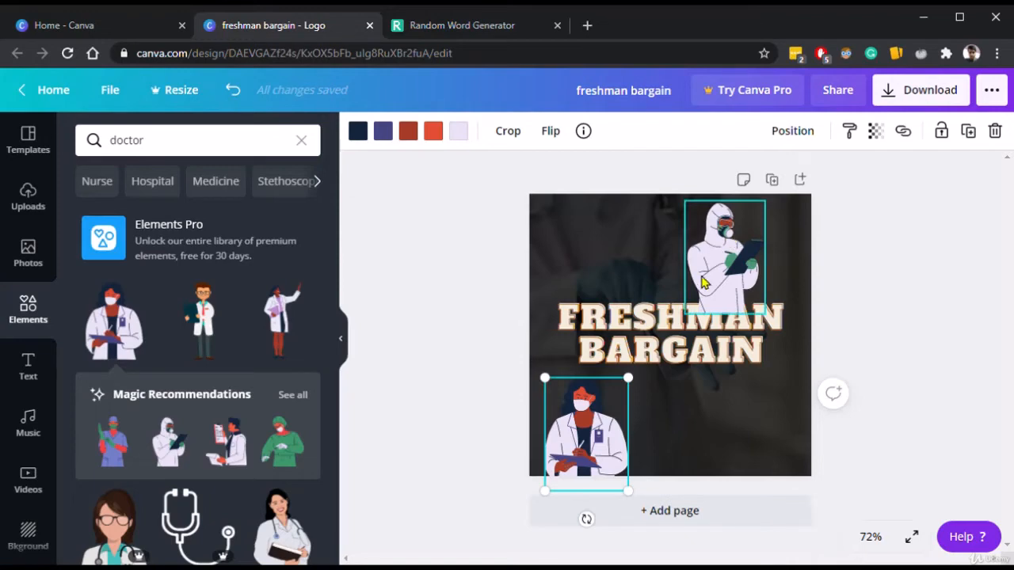
left_click(668, 345)
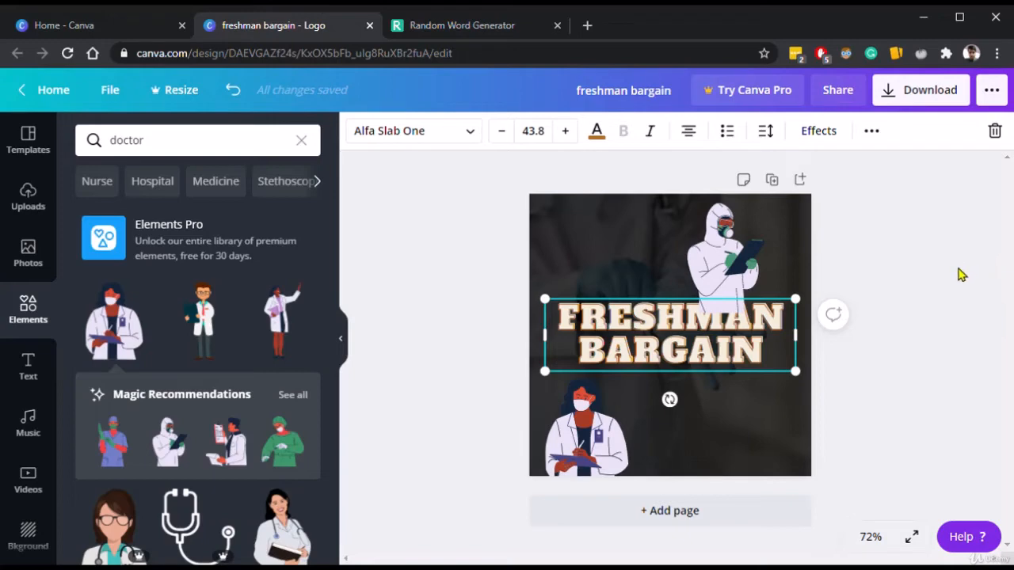
Send the hazmat-suited doctor backward so that it sits behind the brand text.
left_click(712, 249)
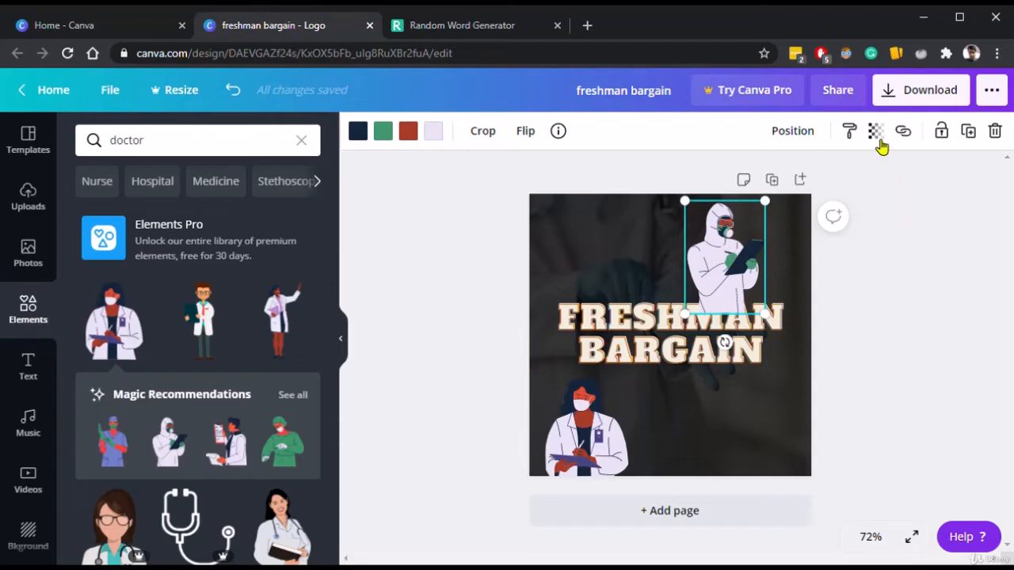
left_click(789, 134)
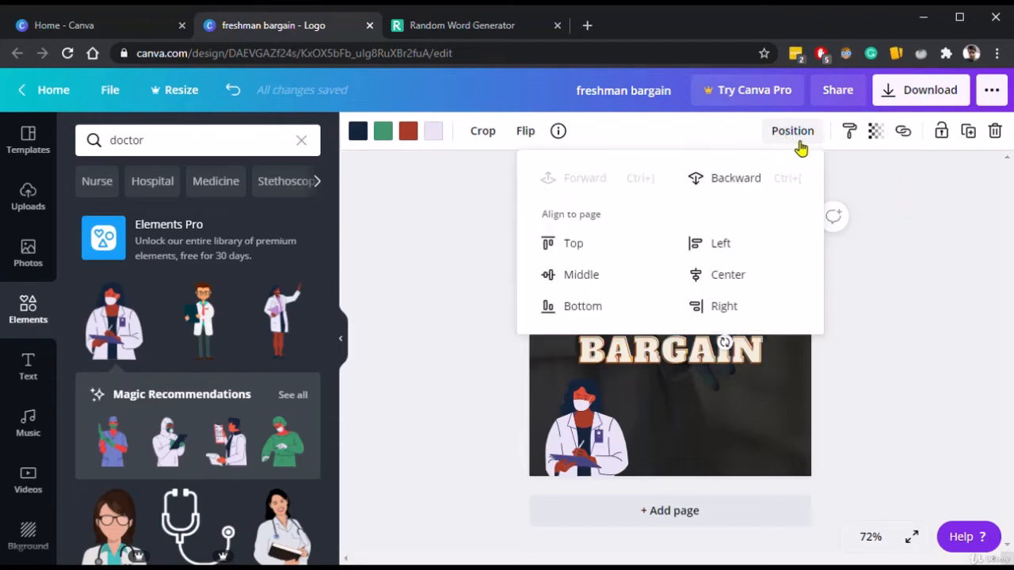
left_click(755, 177)
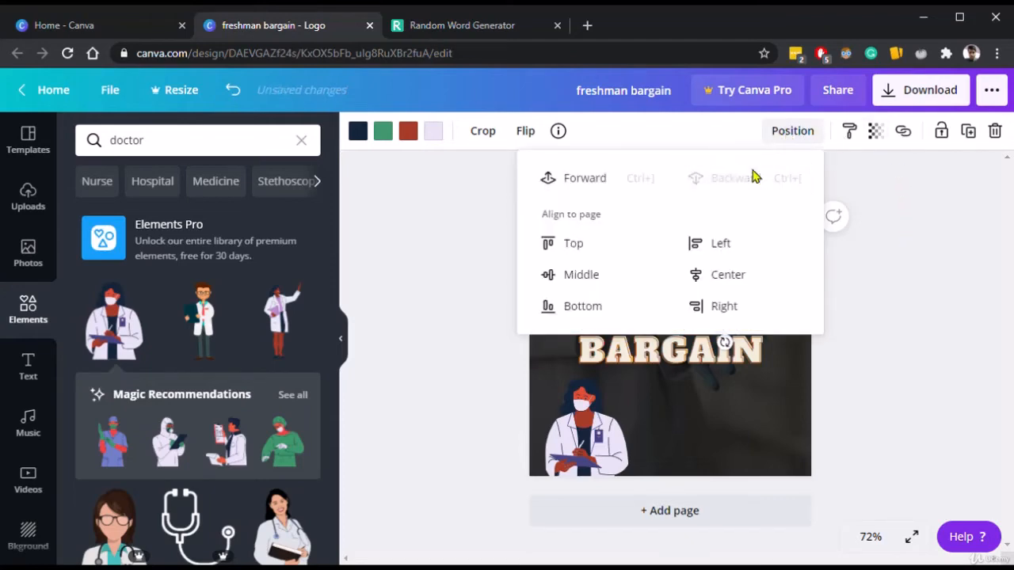
left_click(958, 241)
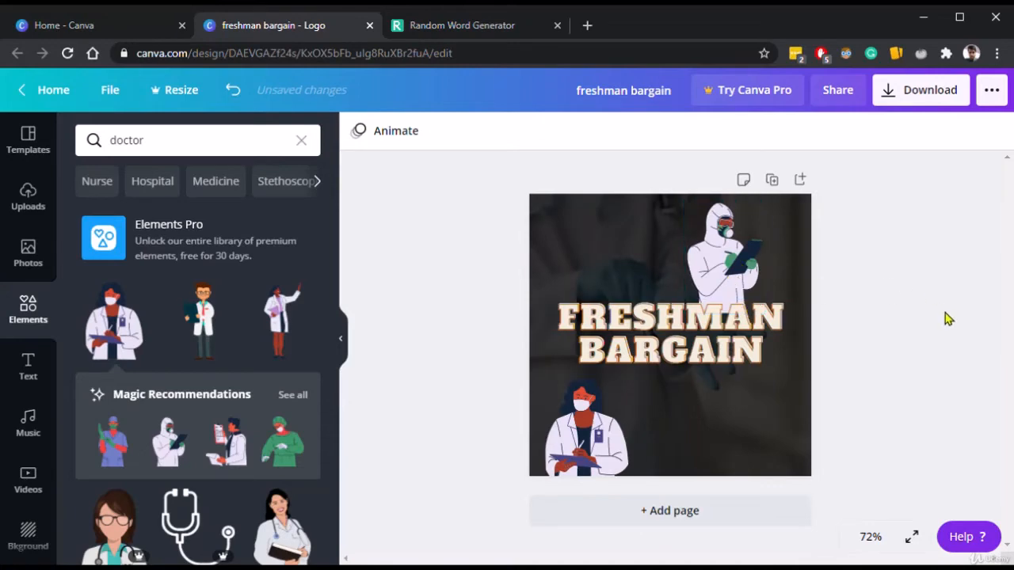
View the brand text's layering and page alignment options.
left_click(679, 328)
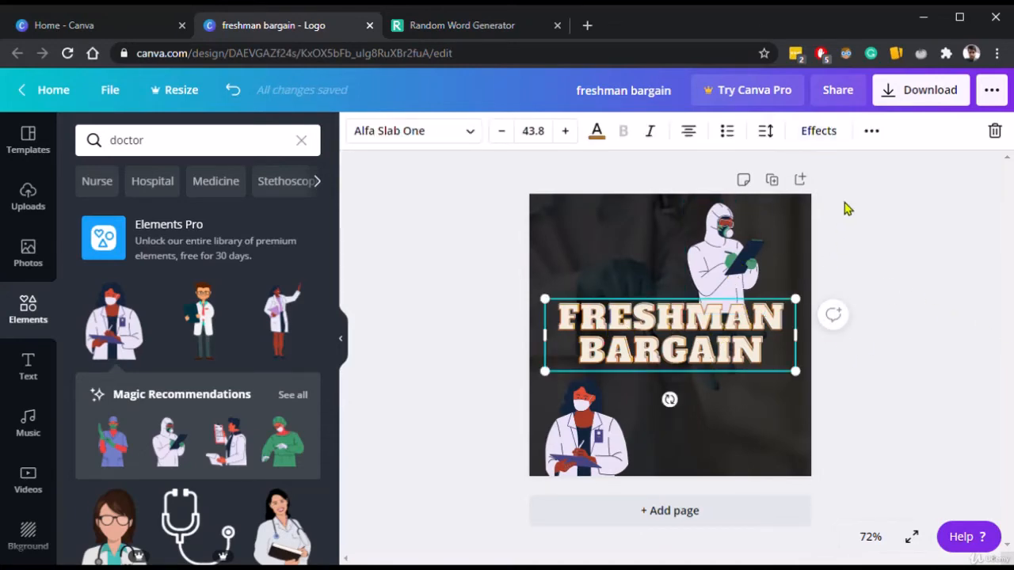
left_click(871, 131)
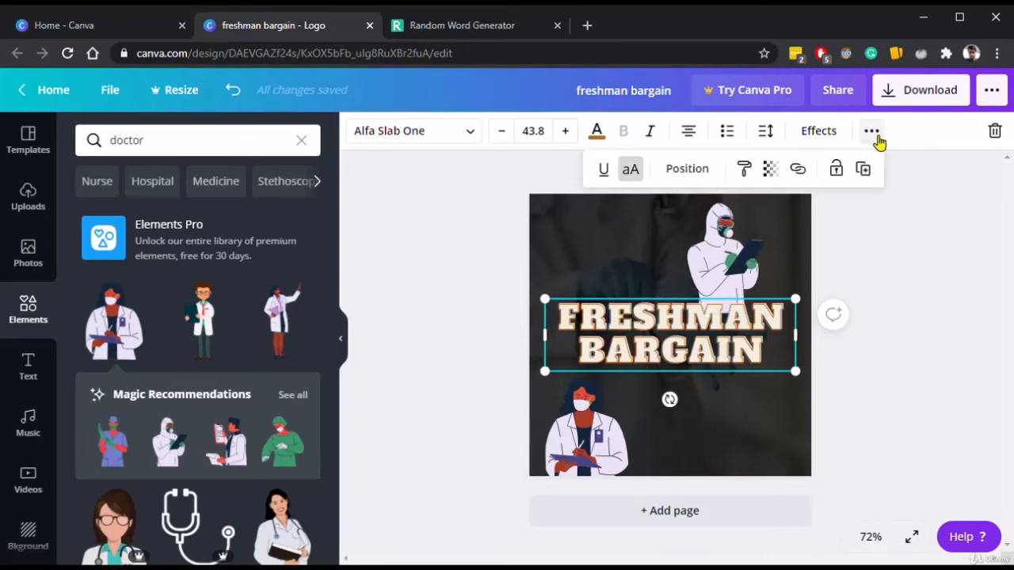
left_click(686, 169)
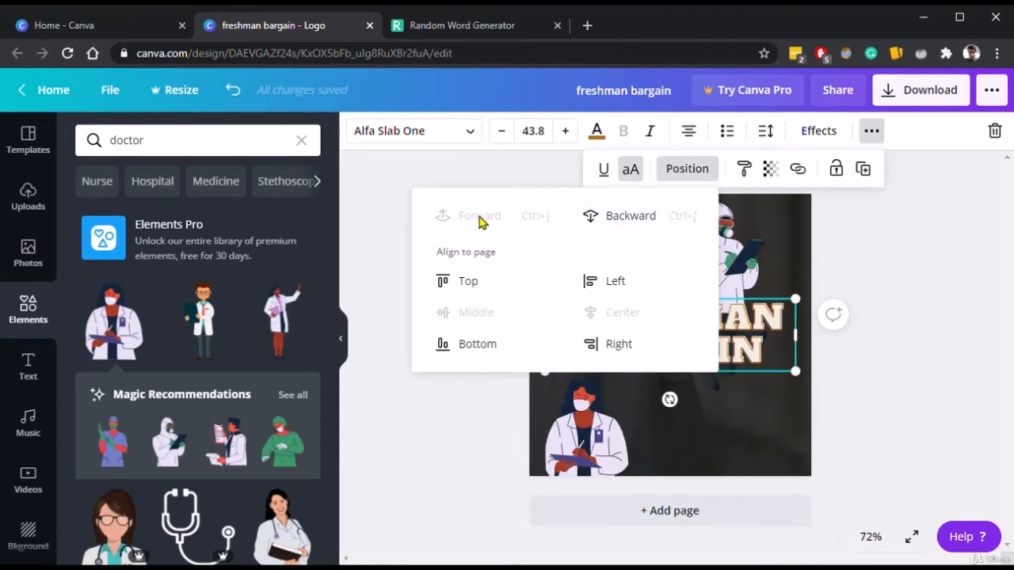
left_click(968, 266)
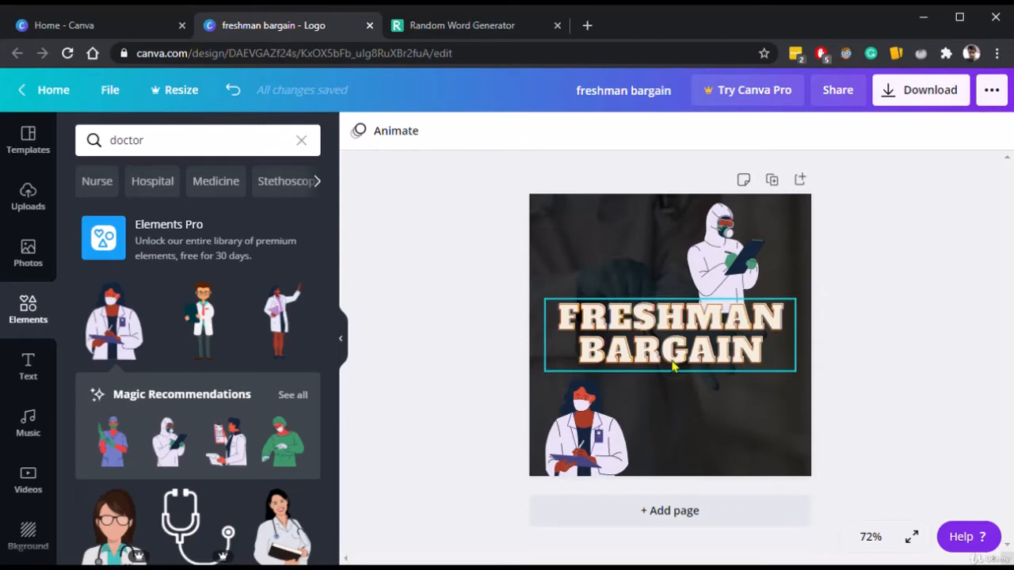
Try narrowing the brand text box beside the hazmat-suited doctor and enlarging its text to size 57.7, and undo these changes.
left_click(697, 324)
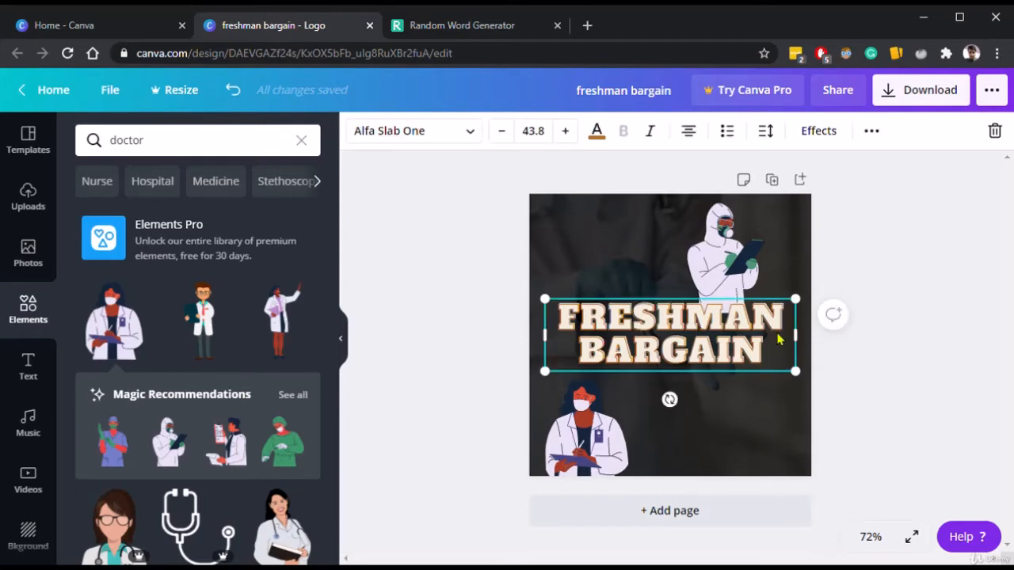
left_click_drag(795, 339, 645, 288)
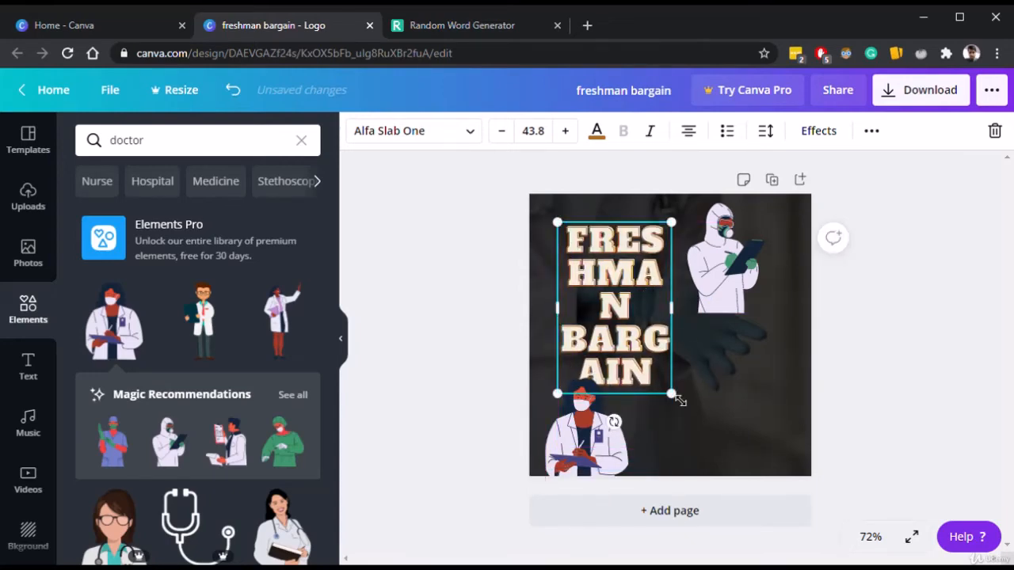
left_click_drag(733, 438, 735, 435)
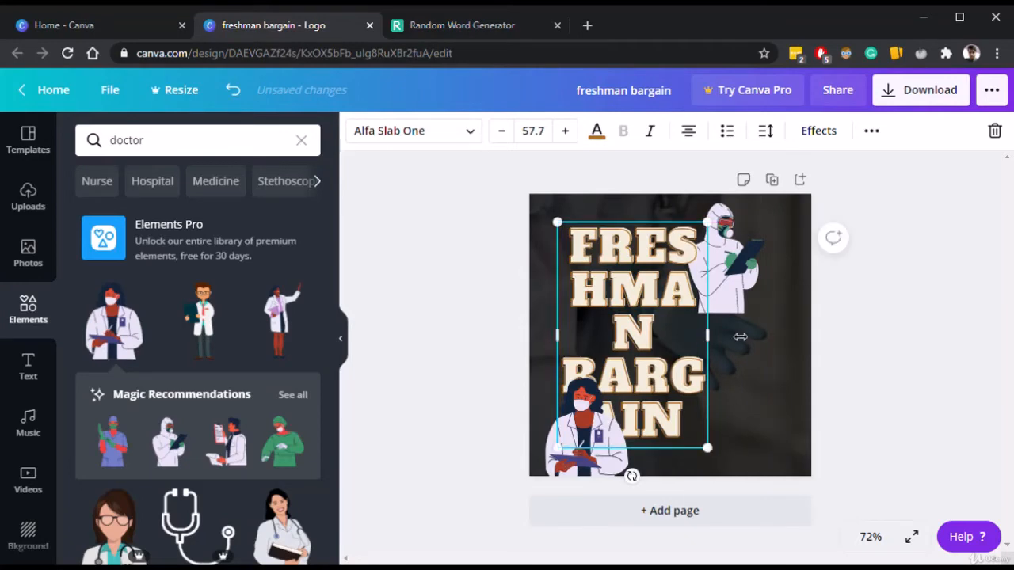
key("ctrl+z")
key("ctrl+z")
key("ctrl+z")
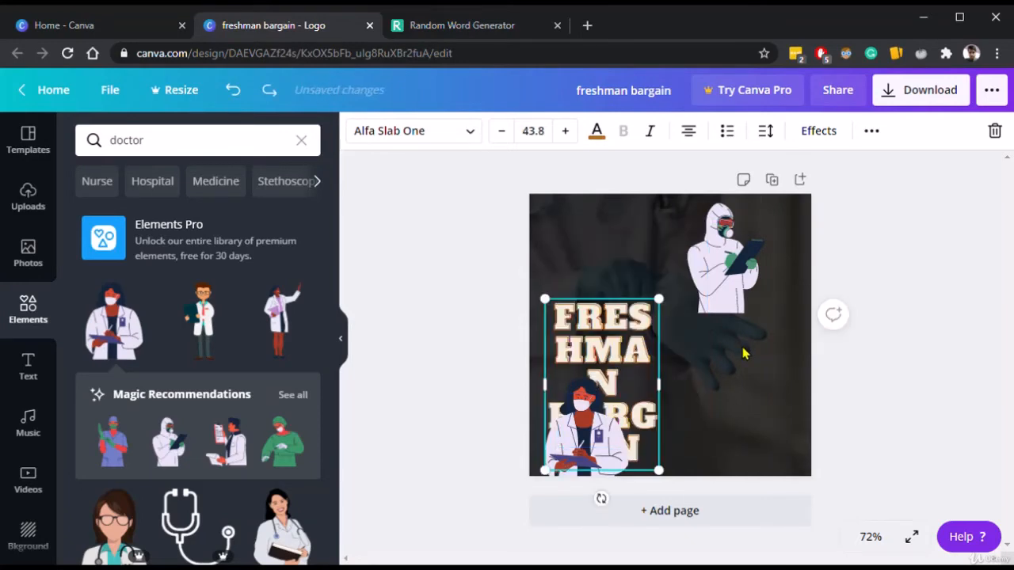
left_click(879, 395)
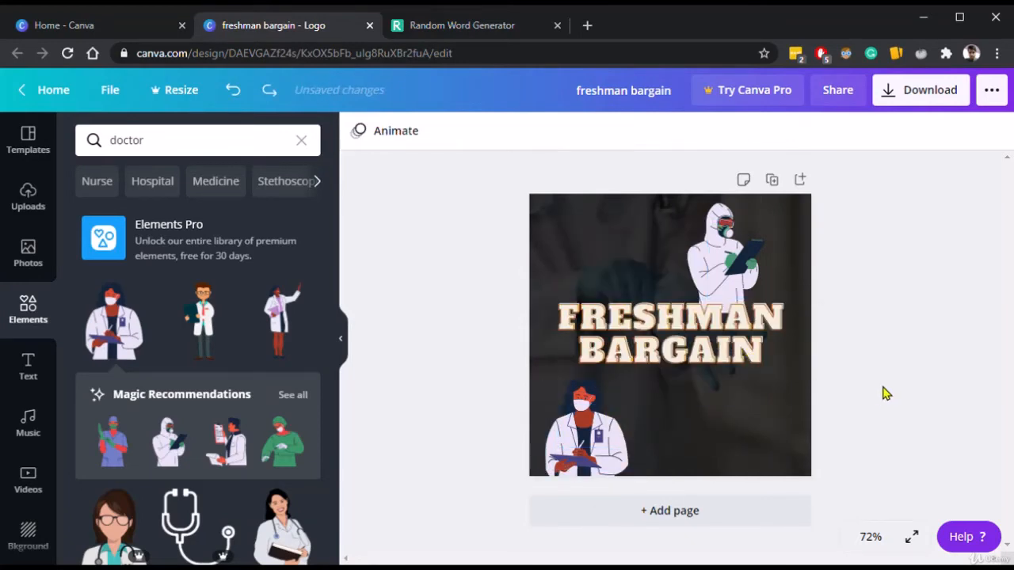
Move the hazmat-suited doctor to the page's lower-right corner and select the brand text for editing.
left_click_drag(723, 336, 783, 433)
left_click(699, 348)
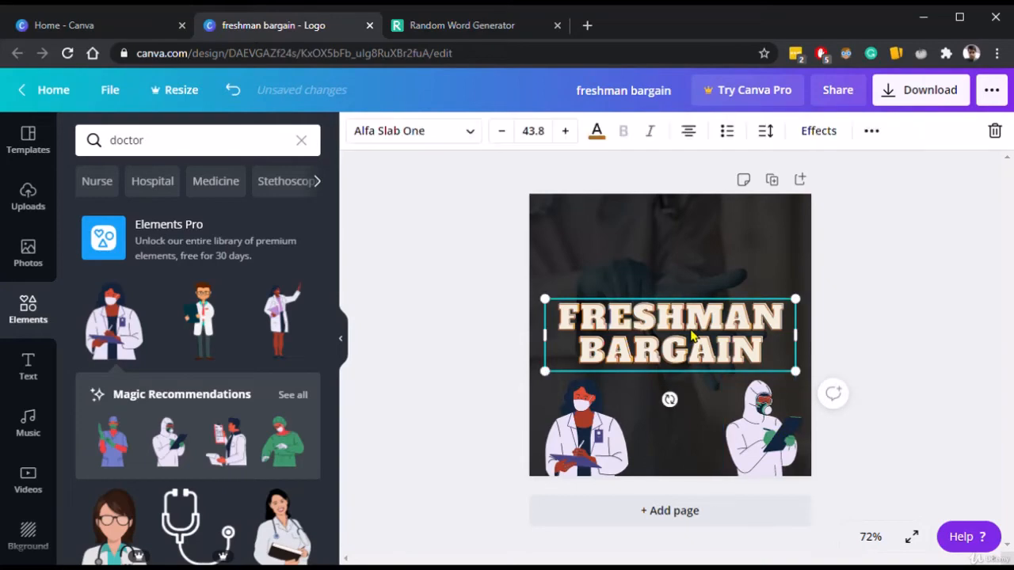
left_click(698, 339)
Switch to the Random Word Generator browser tab and use it to search Google for "doctor synonyms".
left_click(436, 25)
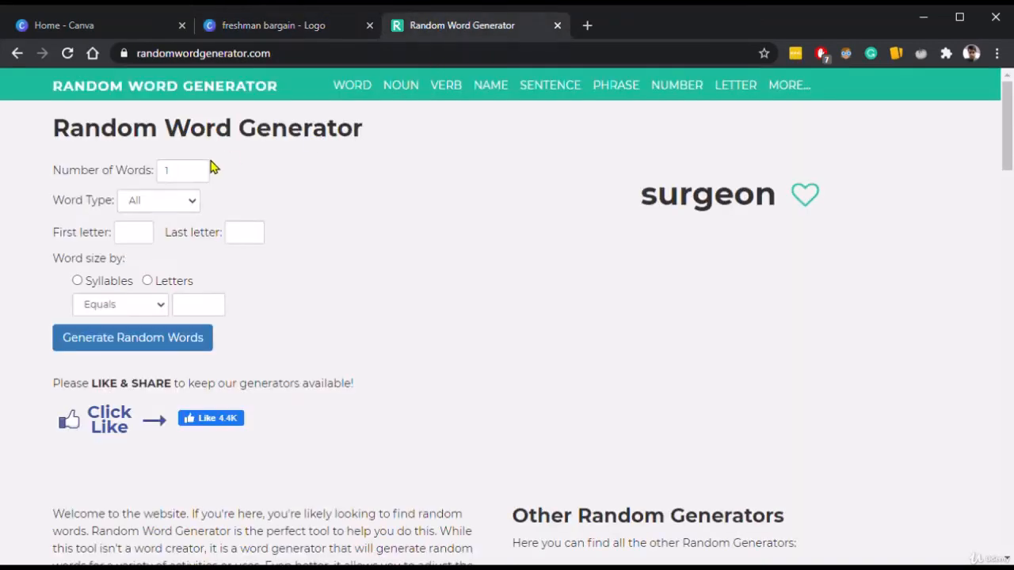
left_click(271, 25)
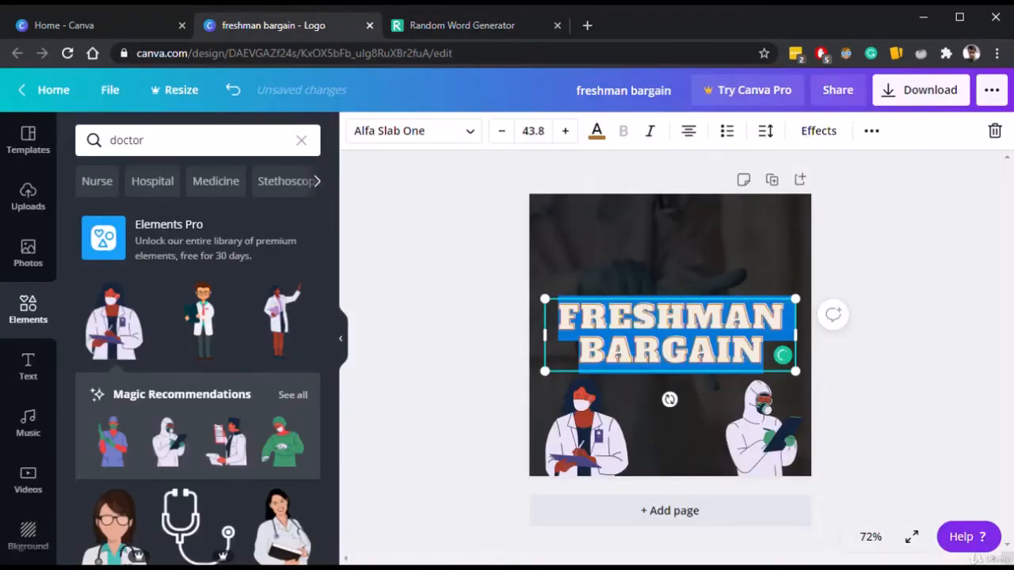
left_click(437, 28)
left_click(429, 57)
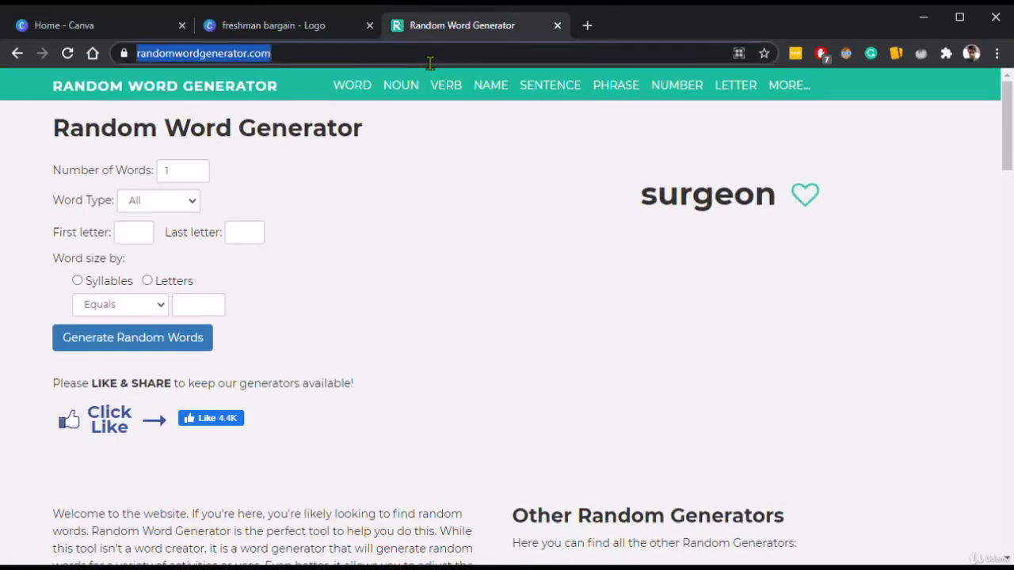
type("docotor")
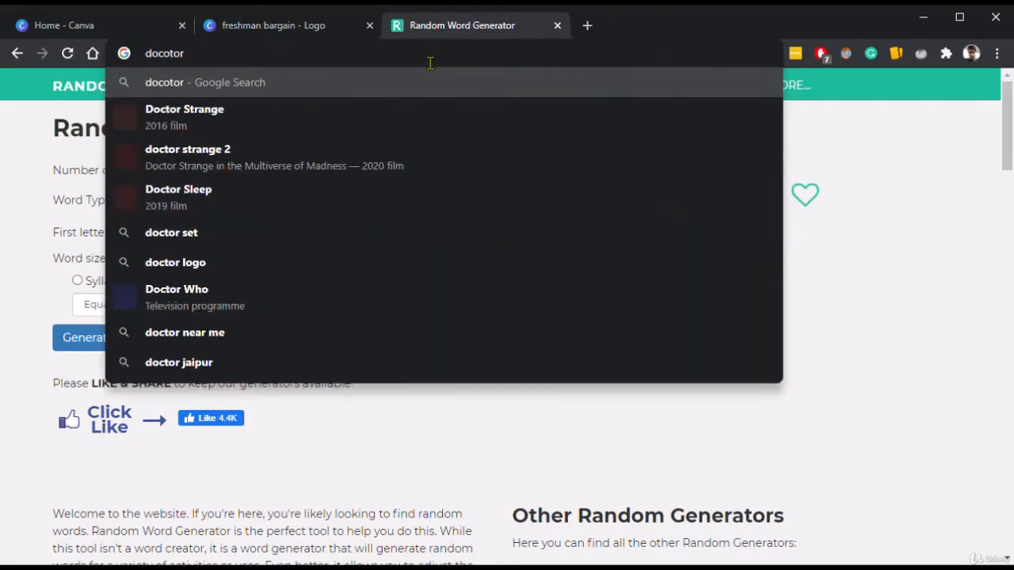
type(" syni")
key("BackSpace")
key("BackSpace")
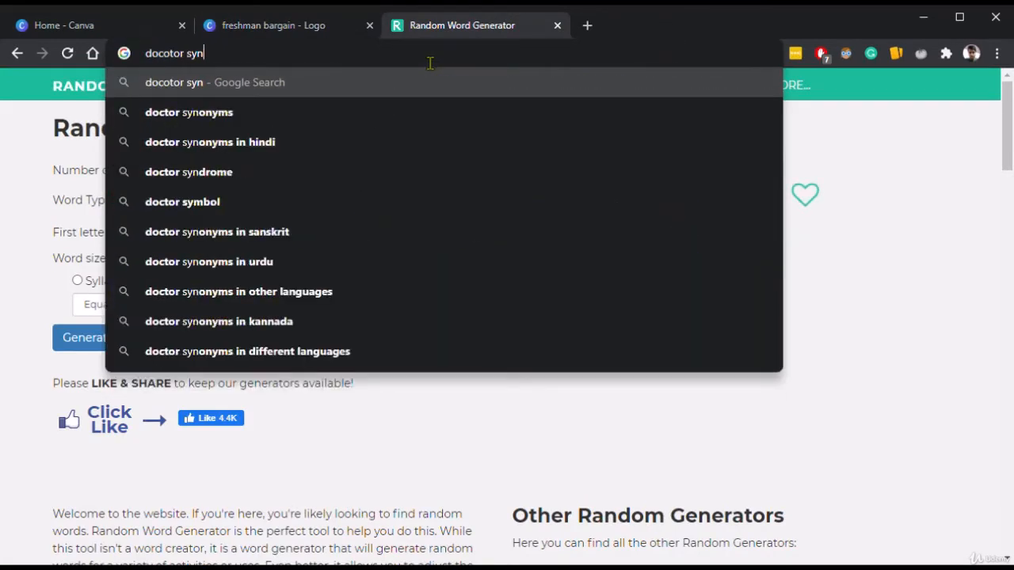
type("non")
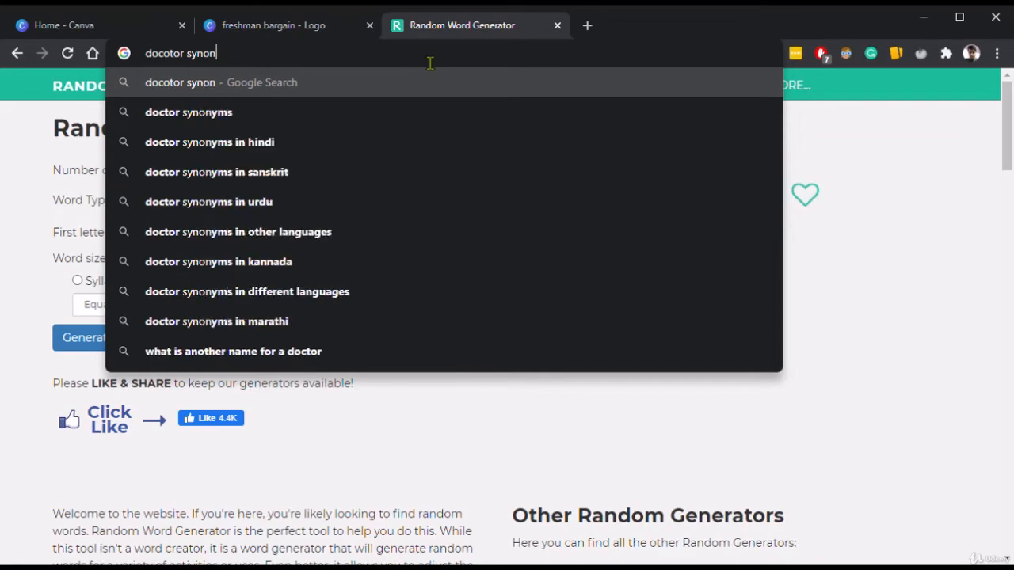
key("Down")
key("Return")
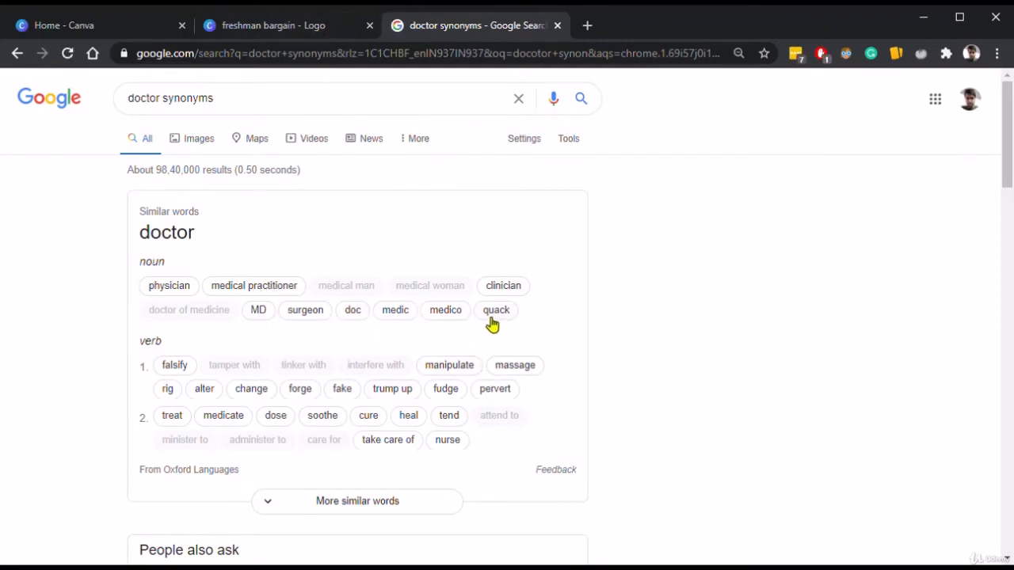
Return to the Canva logo design and replace the brand text with "DR. DOC".
left_click(293, 25)
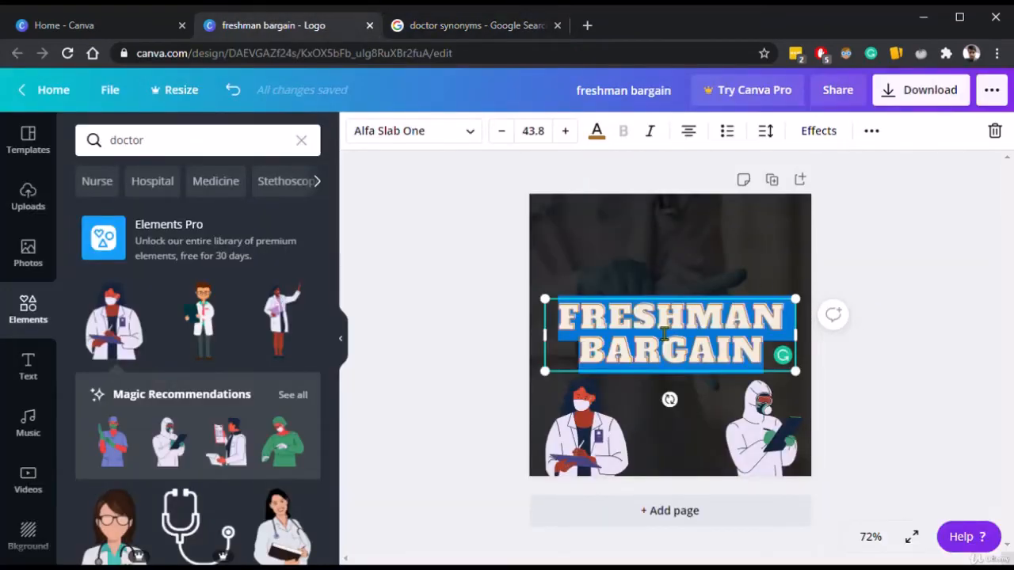
type("DOC")
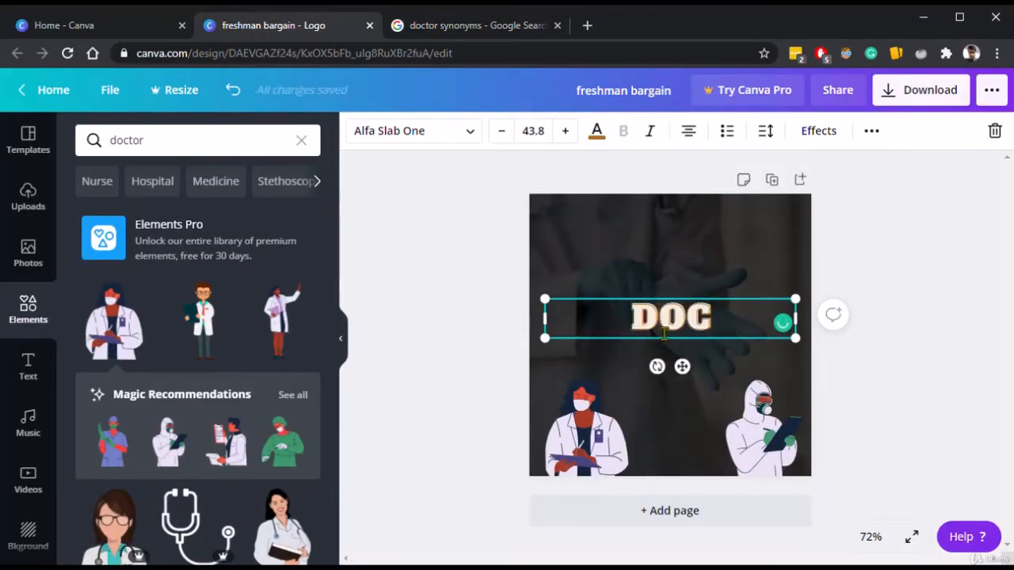
key("BackSpace")
key("BackSpace")
type("R.")
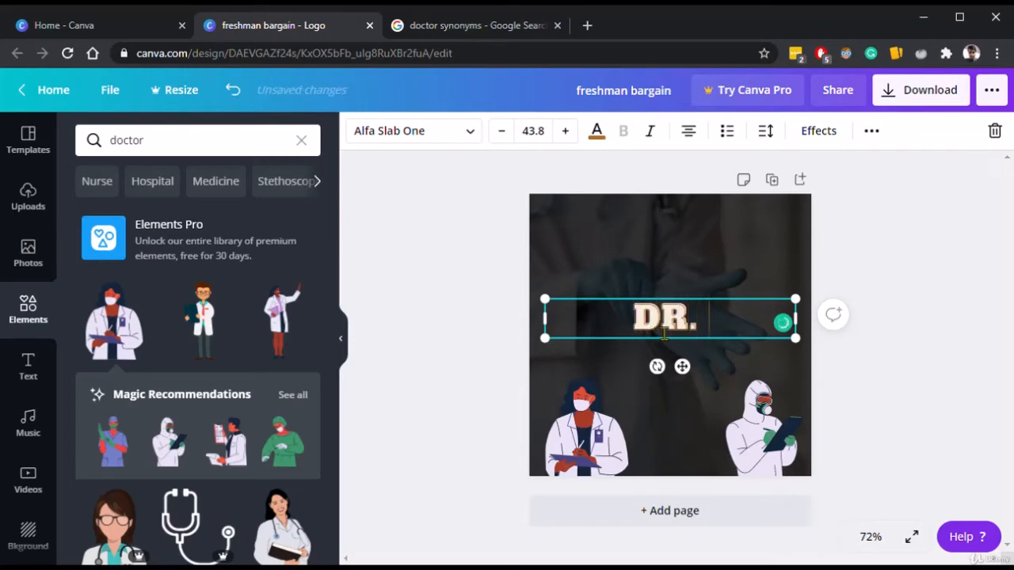
type(" DOC")
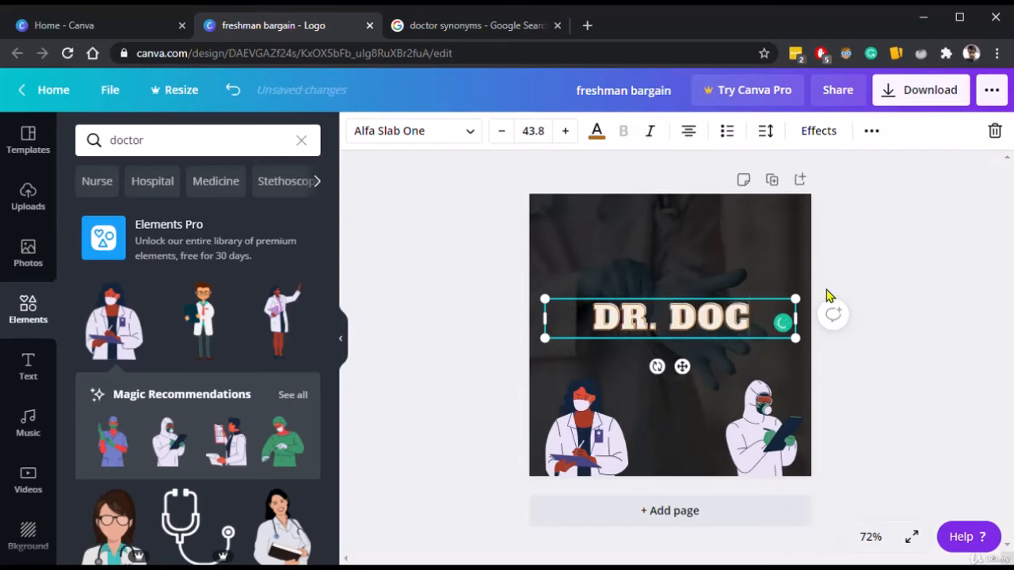
Narrow the "DR. DOC" text box to about 284 wide so it fits the text, and center it on the page.
left_click(883, 297)
left_click(726, 326)
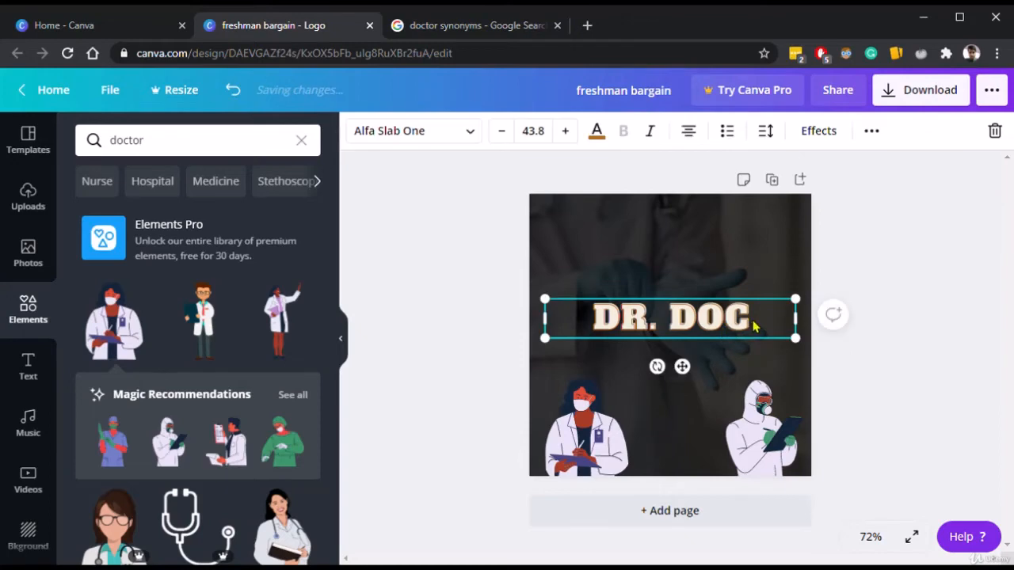
left_click_drag(795, 320, 771, 325)
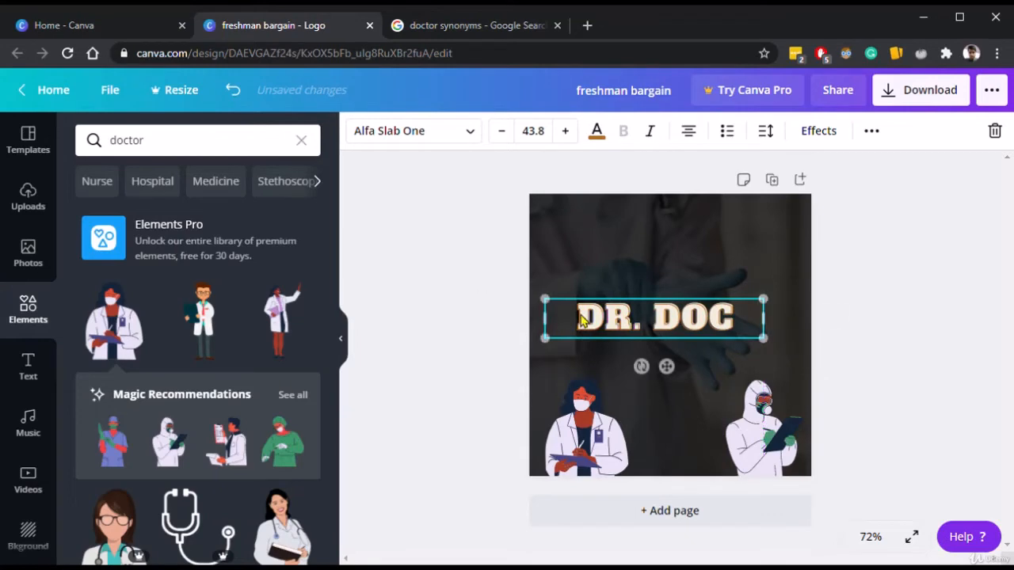
left_click(511, 315)
left_click(586, 318)
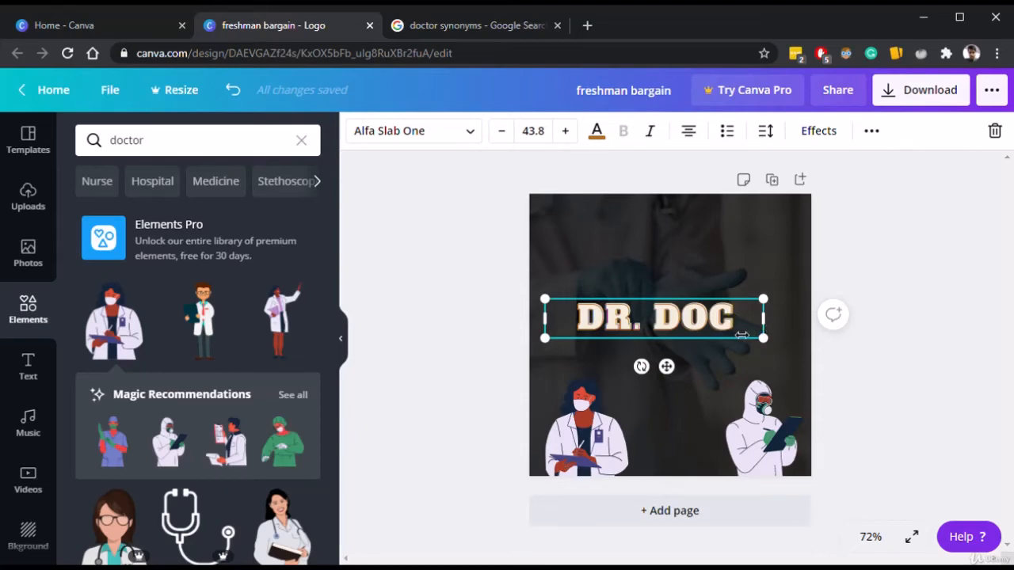
left_click_drag(741, 335, 716, 328)
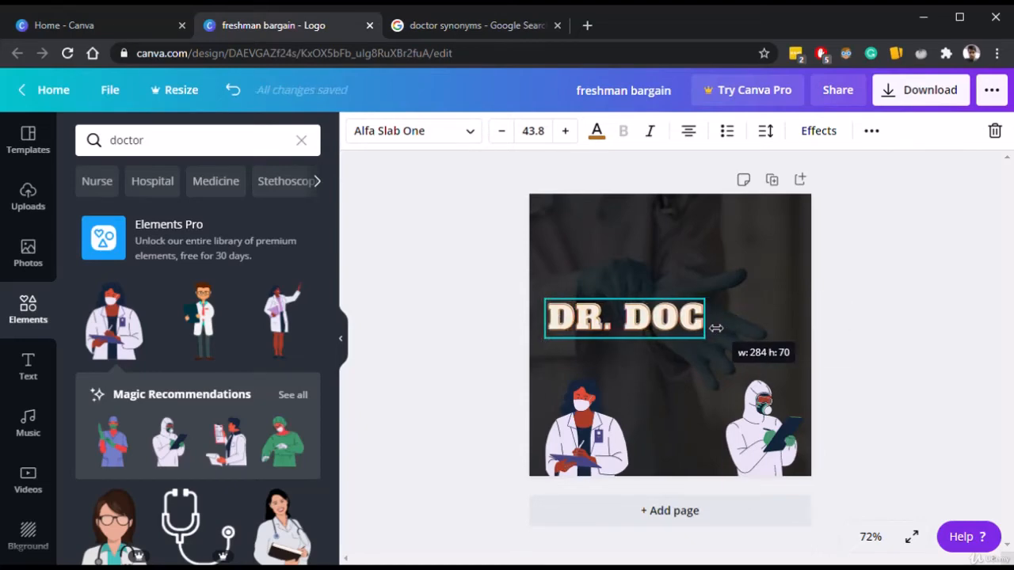
left_click(903, 317)
left_click(694, 333)
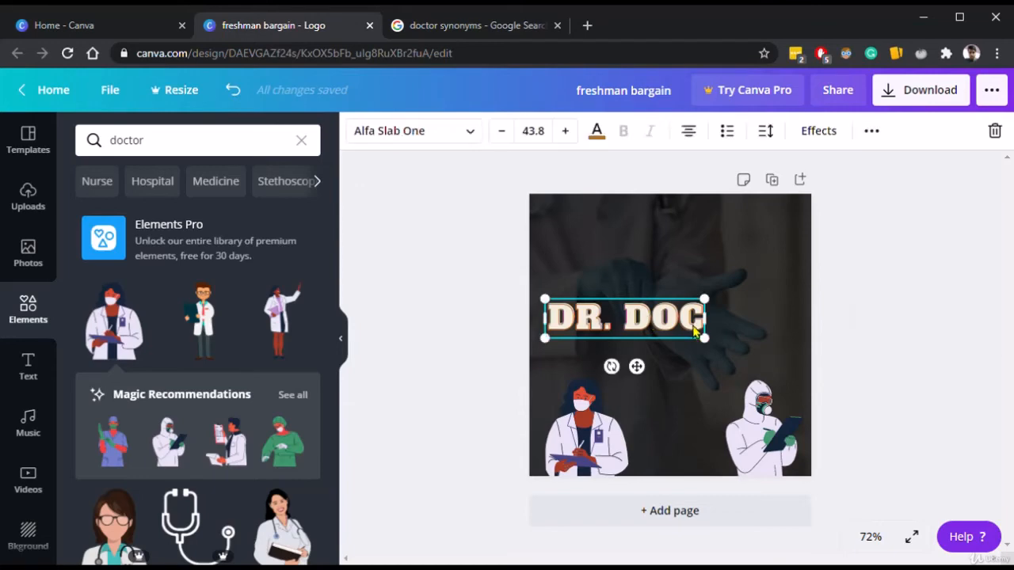
mouse_move(695, 333)
left_mouse_down()
mouse_move(716, 320)
mouse_move(713, 340)
mouse_move(693, 338)
left_mouse_up()
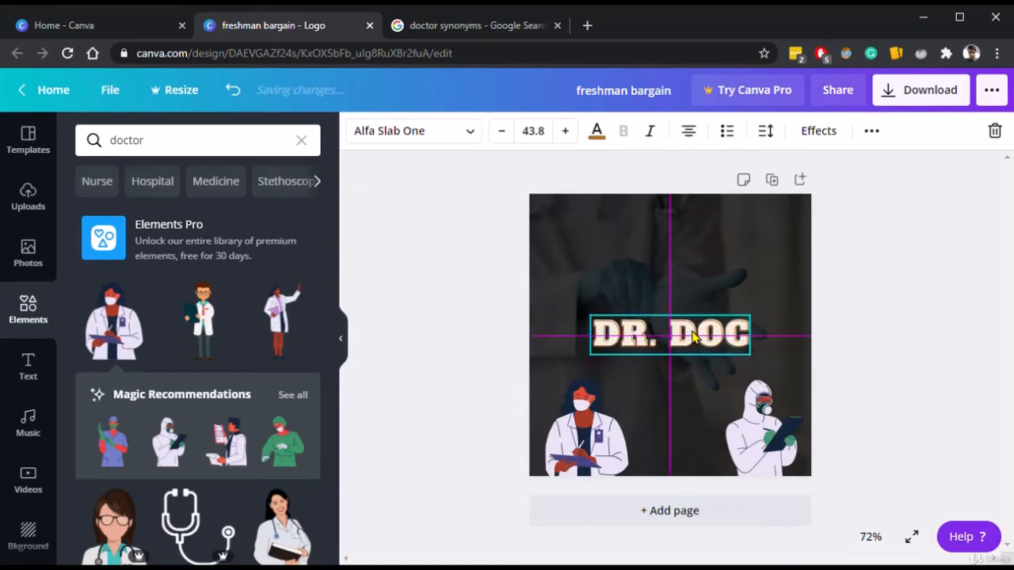
left_click(923, 313)
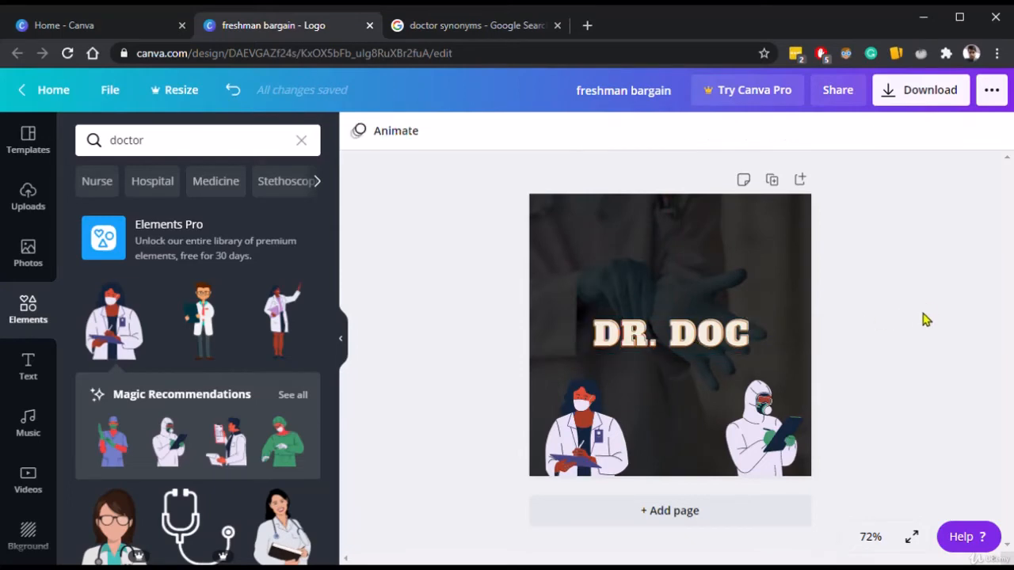
Enlarge the lab-coated doctor slightly and scale the "DR. DOC" text to span the page width just above both doctors.
left_click(615, 432)
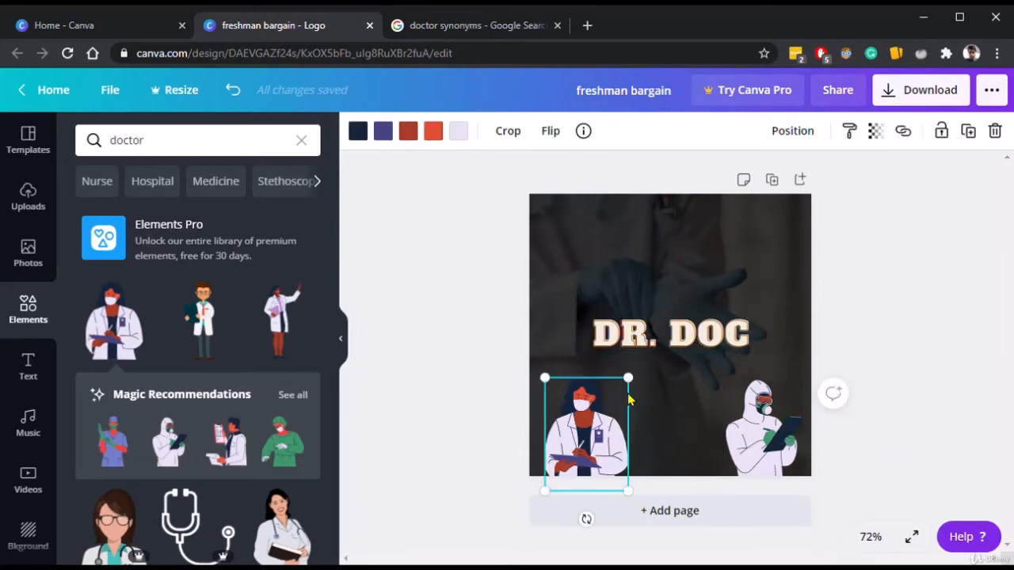
left_click_drag(640, 389, 642, 363)
left_click(704, 350)
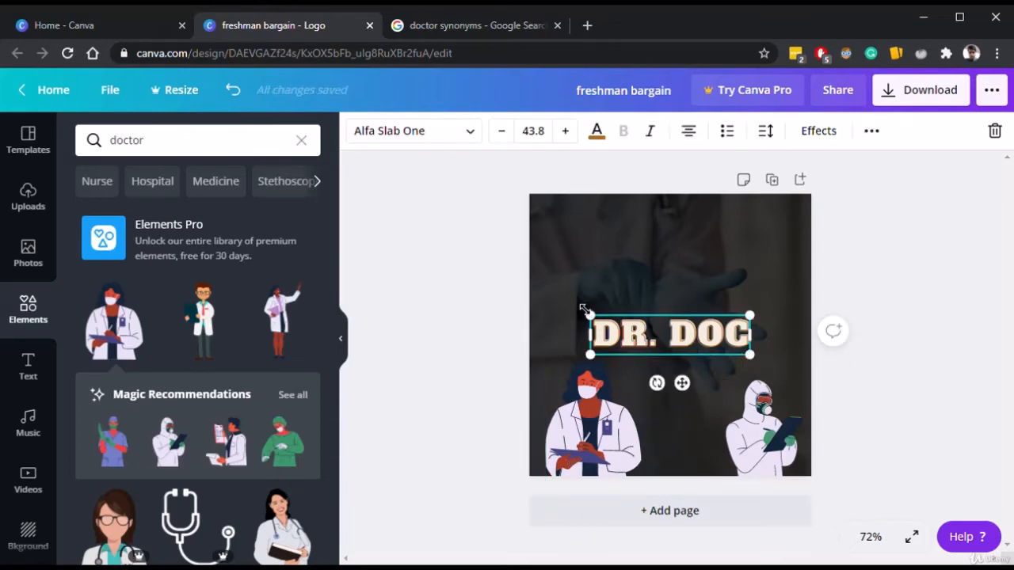
left_click_drag(584, 308, 550, 286)
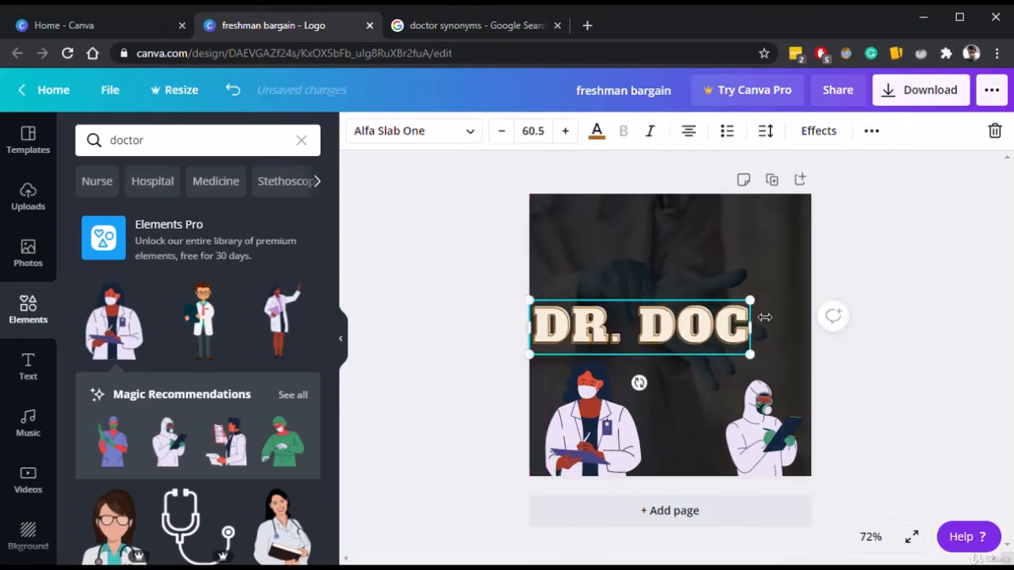
left_click_drag(760, 310, 801, 294)
left_click_drag(692, 328, 698, 350)
left_click(874, 421)
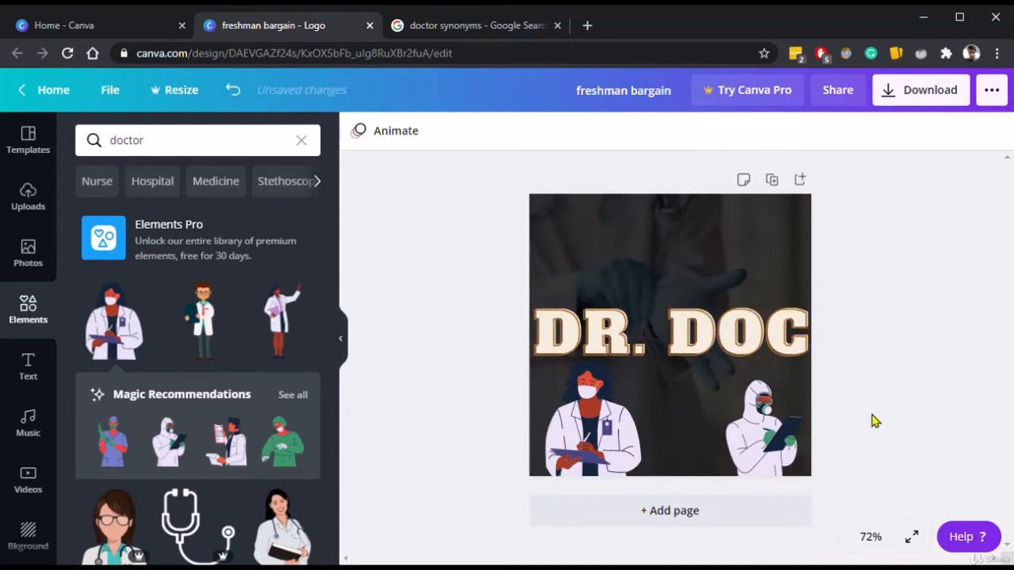
Move the lab-coated doctor into the page's lower-left corner and fit the hazmat-suited doctor into its lower-right corner.
left_click(614, 420)
mouse_move(615, 422)
left_mouse_down()
mouse_move(606, 437)
mouse_move(597, 431)
left_mouse_up()
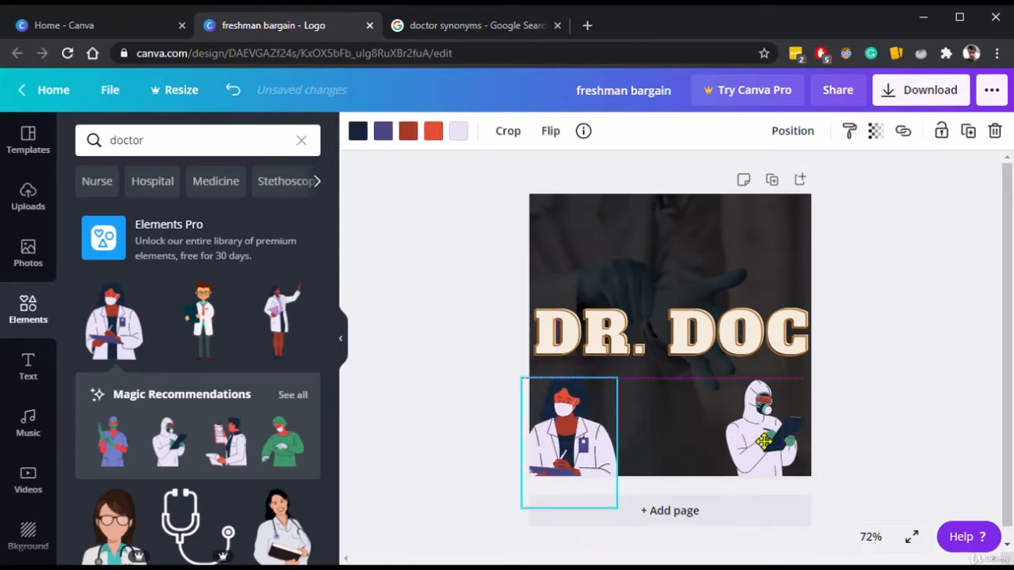
left_click(758, 433)
left_click(930, 409)
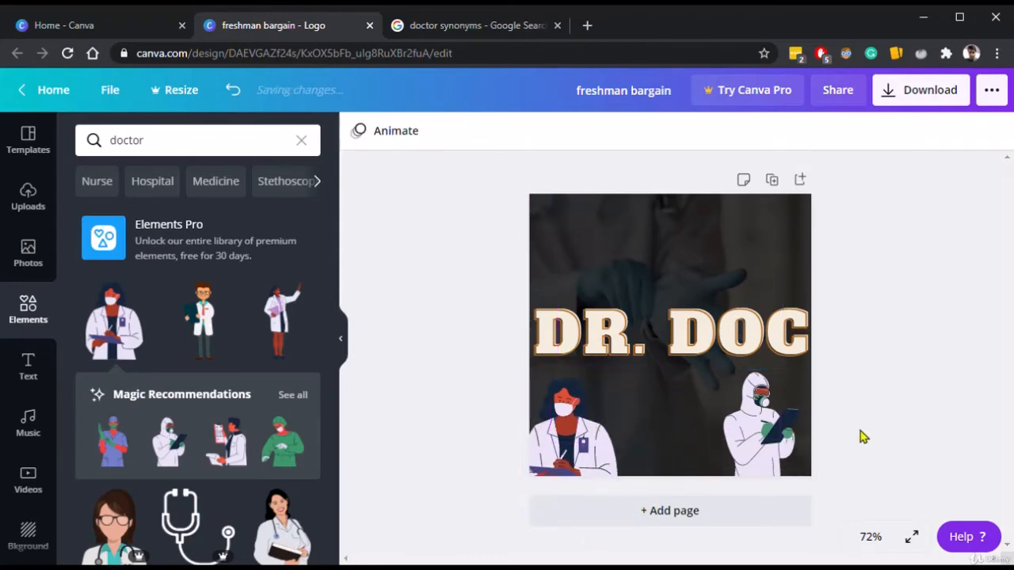
left_click(779, 443)
left_click_drag(780, 440, 790, 448)
mouse_move(798, 393)
left_mouse_down()
mouse_move(808, 382)
mouse_move(794, 375)
left_mouse_up()
Shrink the "DR. DOC" text slightly and center it with a small margin to both page edges.
left_click(903, 319)
left_click(733, 349)
left_click_drag(719, 343, 726, 343)
left_click(951, 390)
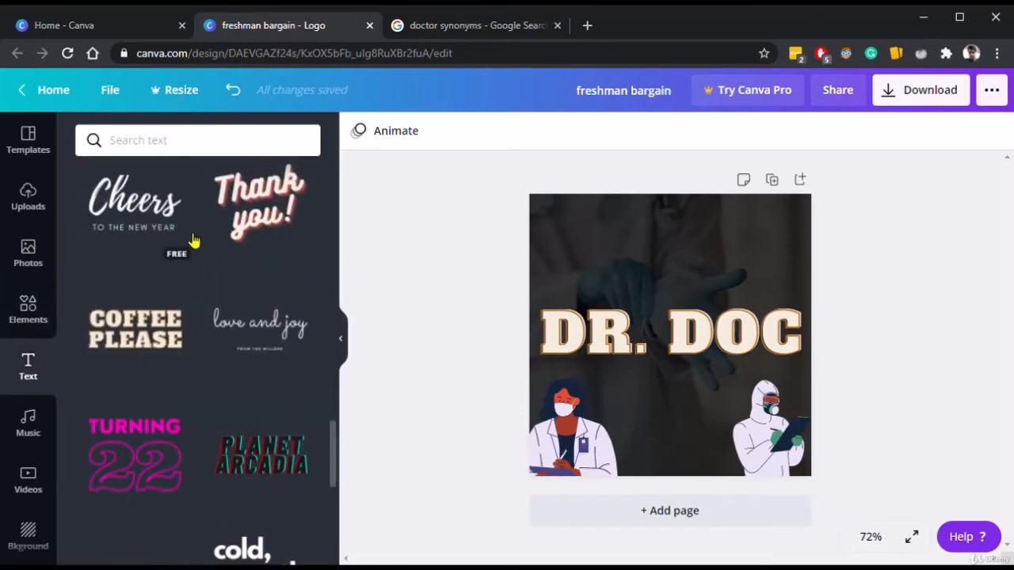
Add the yellow neon "Sparkle" text design, place it above "DR. DOC" and open its text for editing.
scroll(171, 439, "down", 1)
scroll(170, 440, "down", 3)
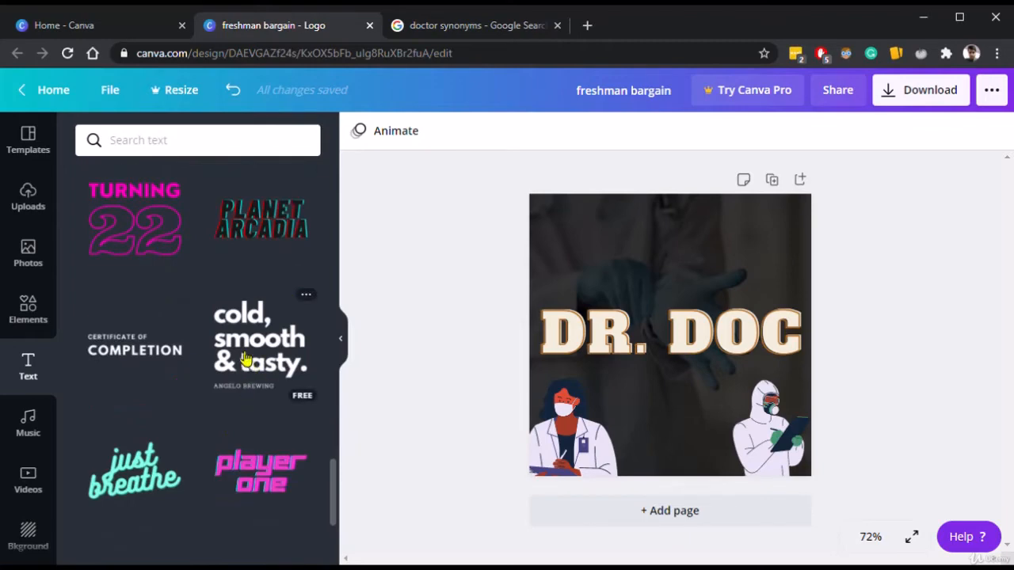
scroll(135, 440, "down", 1)
scroll(182, 372, "up", 5)
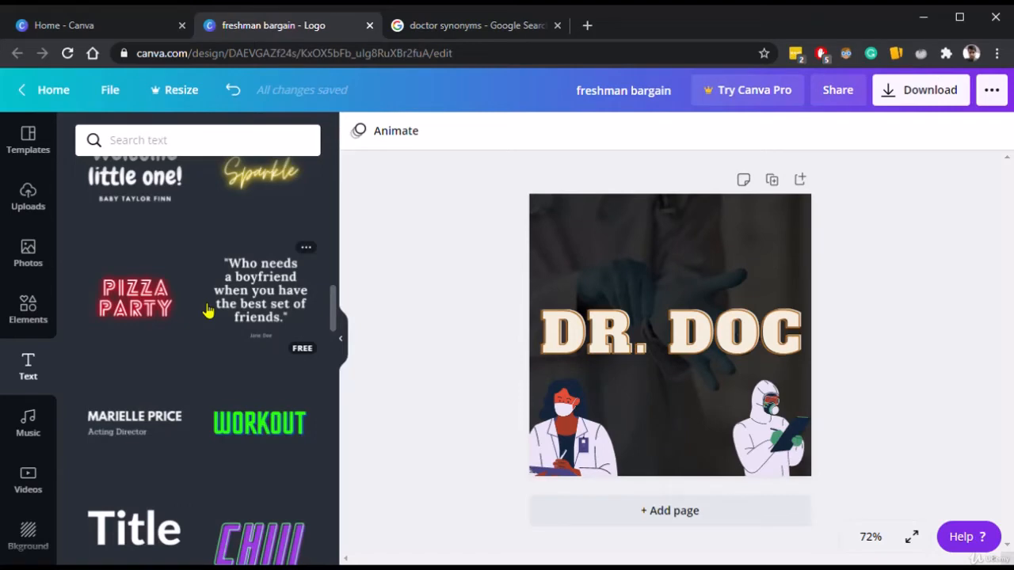
scroll(208, 311, "up", 1)
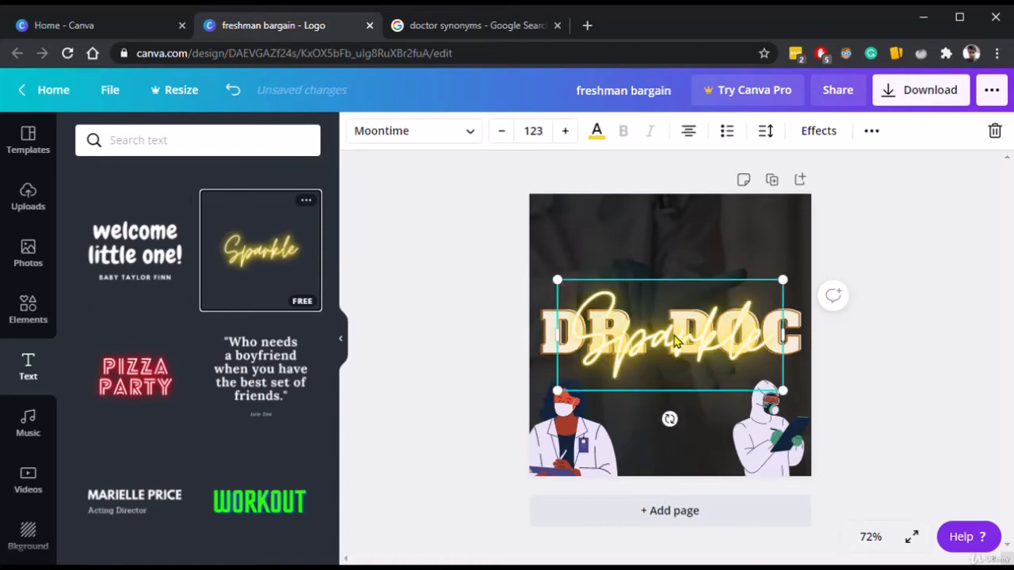
left_click_drag(671, 342, 680, 264)
double_click(681, 265)
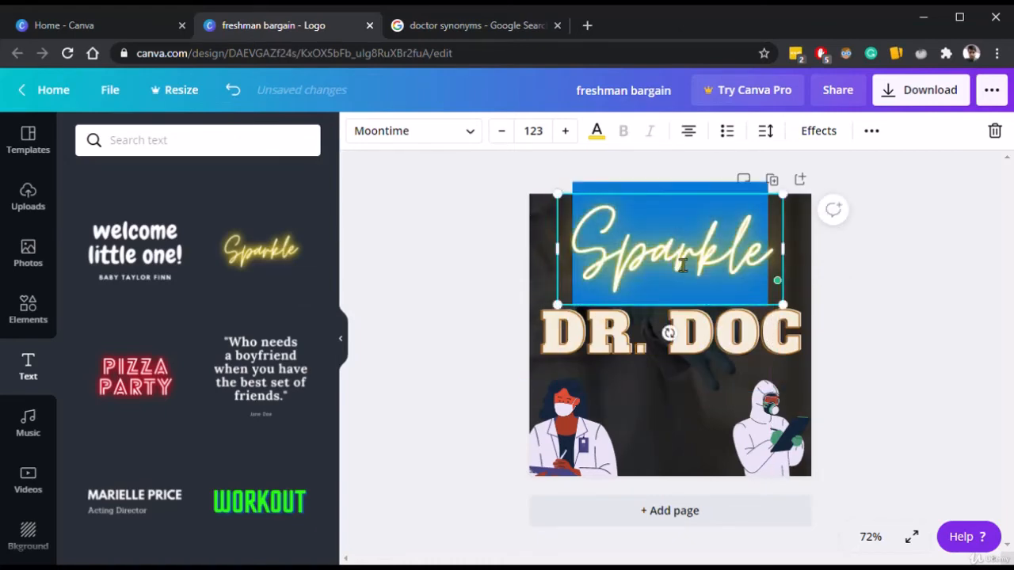
Try the wording "Help the Covid War" over three lines in the neon text, and clear it.
type("Help the")
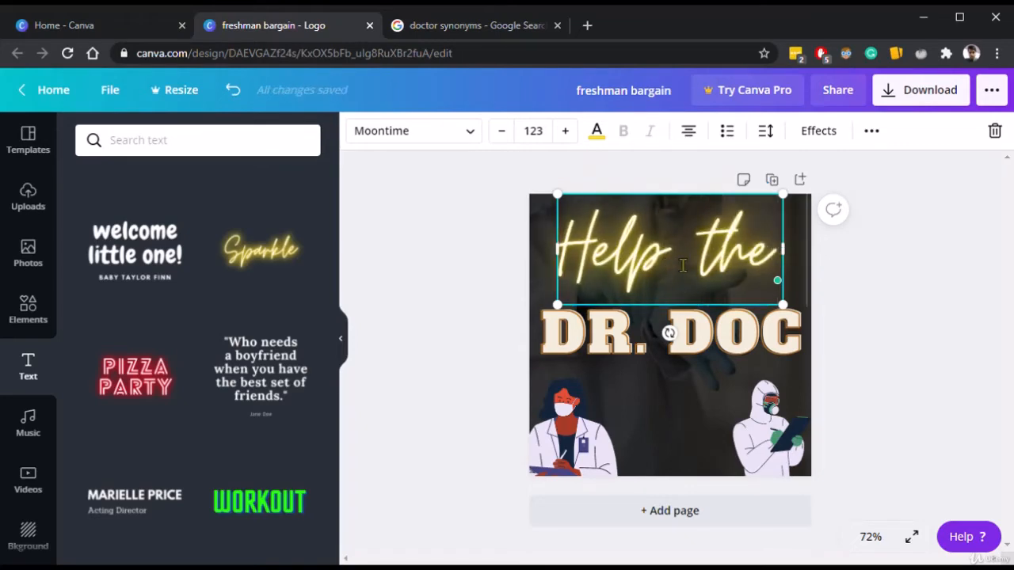
key("Return")
type("Co")
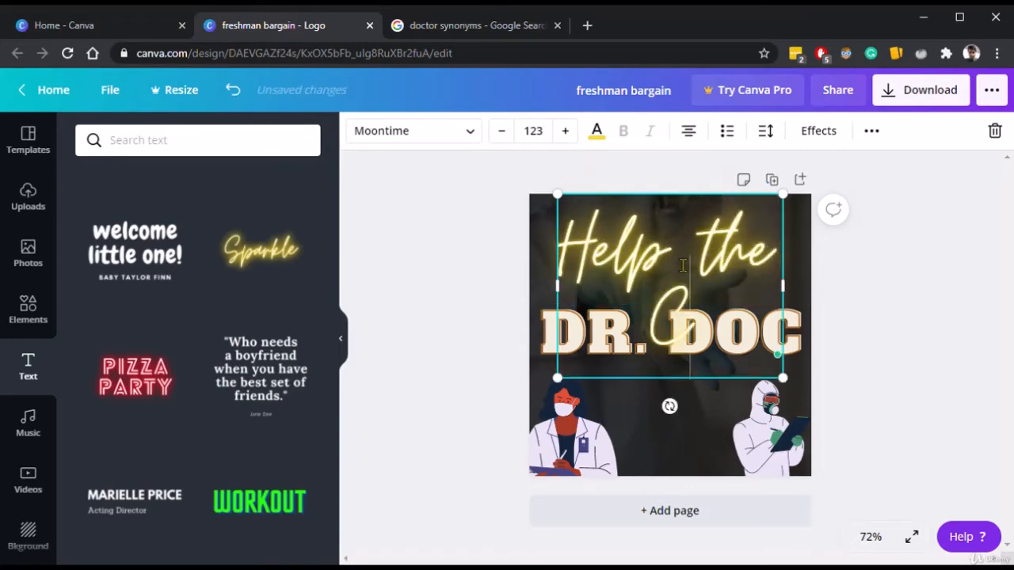
type("vid")
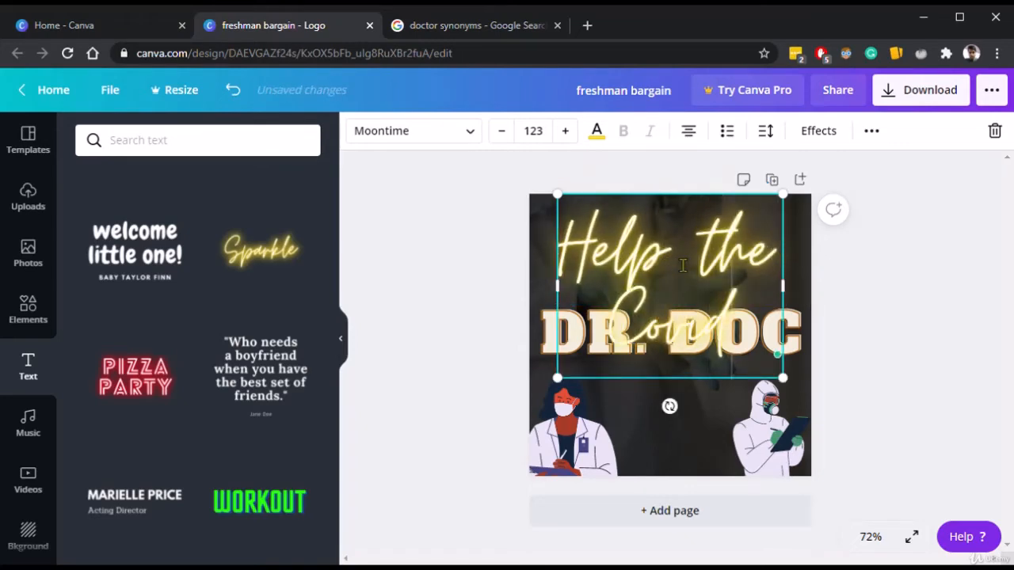
key("Return")
type("War")
key("BackSpace")
key("BackSpace")
key("BackSpace")
key("BackSpace")
key("BackSpace")
key("BackSpace")
key("BackSpace")
key("BackSpace")
key("BackSpace")
key("BackSpace")
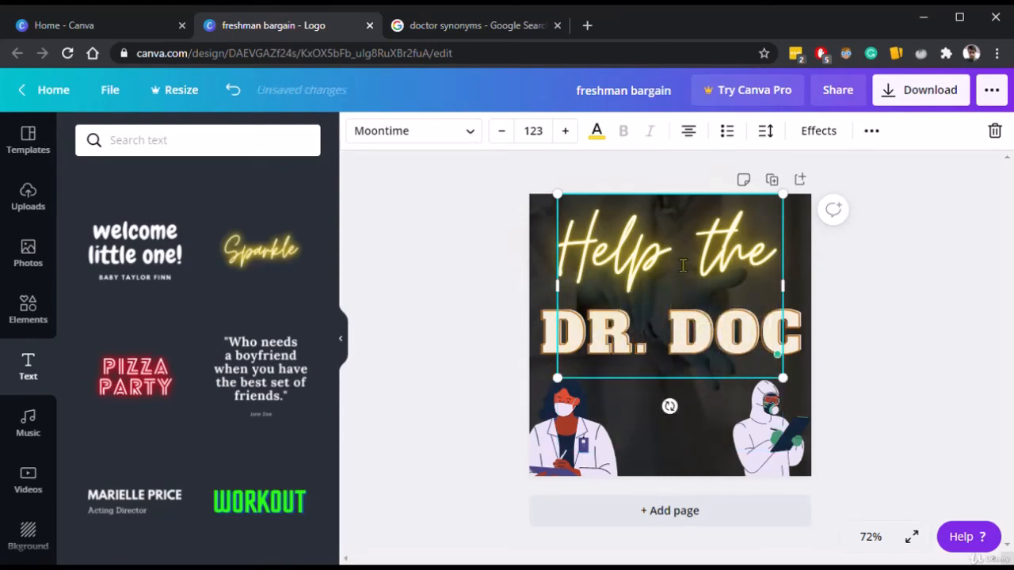
key("BackSpace")
key("BackSpace")
key("BackSpace")
key("BackSpace")
key("BackSpace")
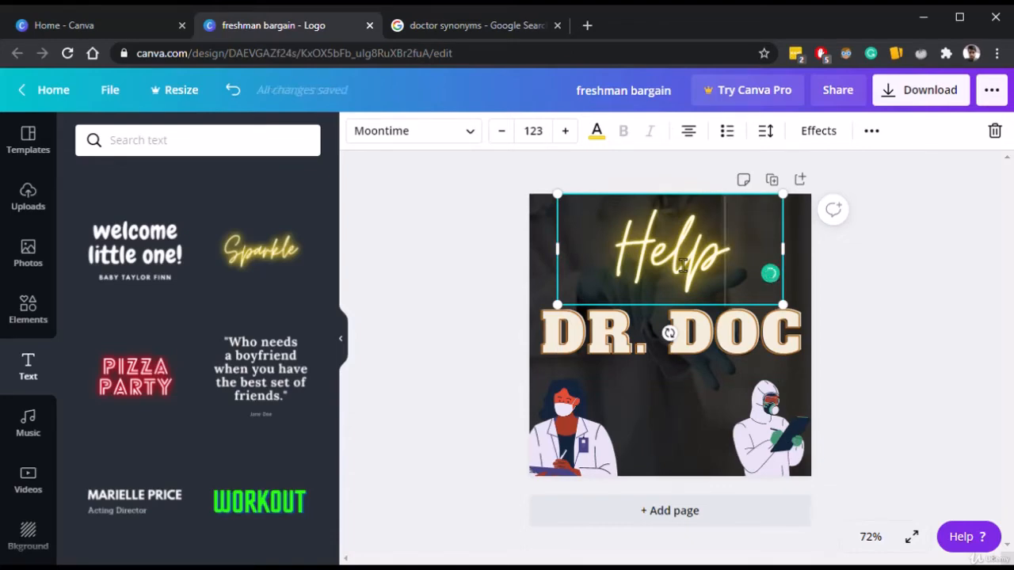
key("BackSpace")
key("BackSpace")
key("BackSpace")
key("BackSpace")
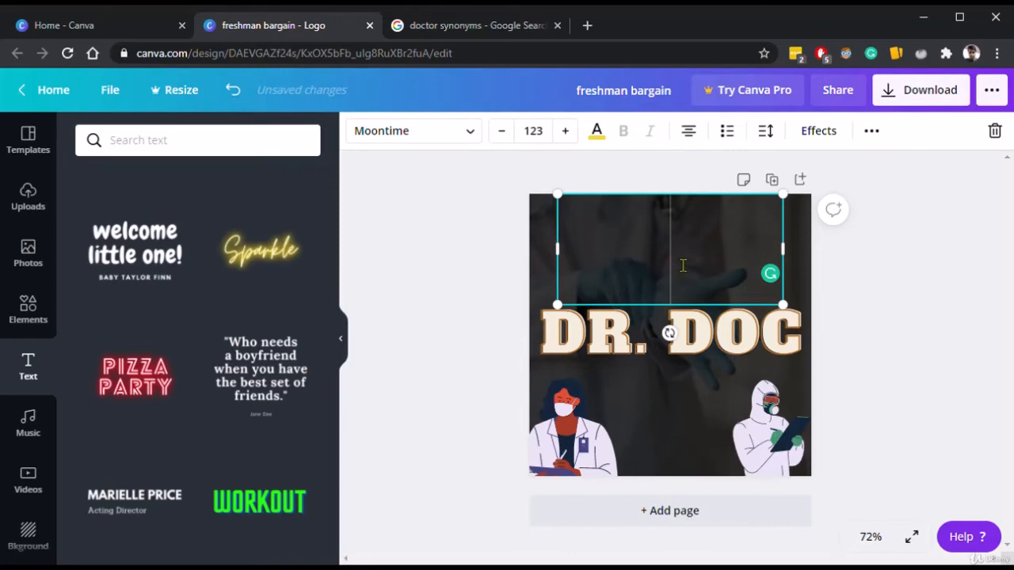
Try the wording "ServiceFi" in the neon text and delete it.
type("er")
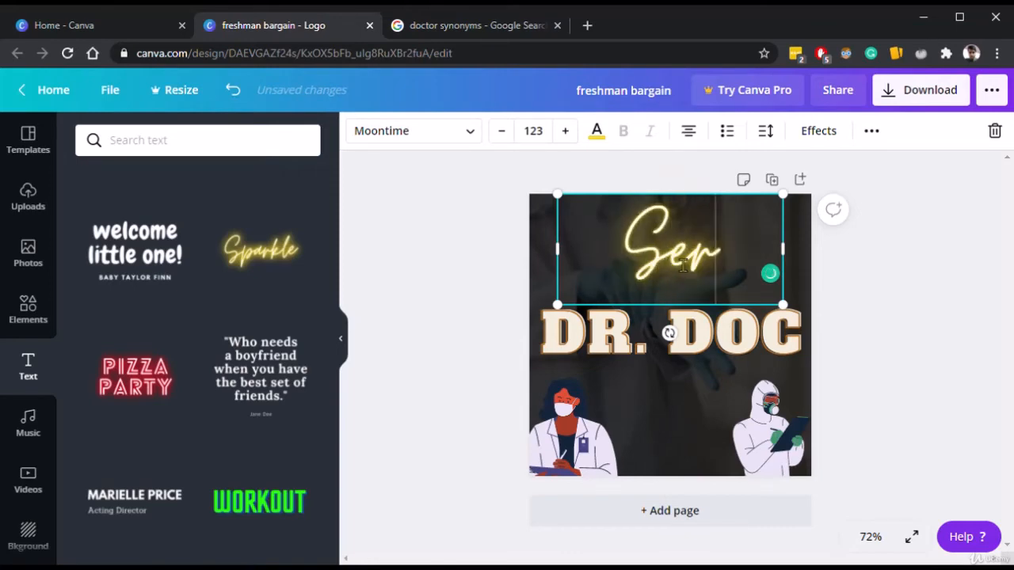
type("viceFi")
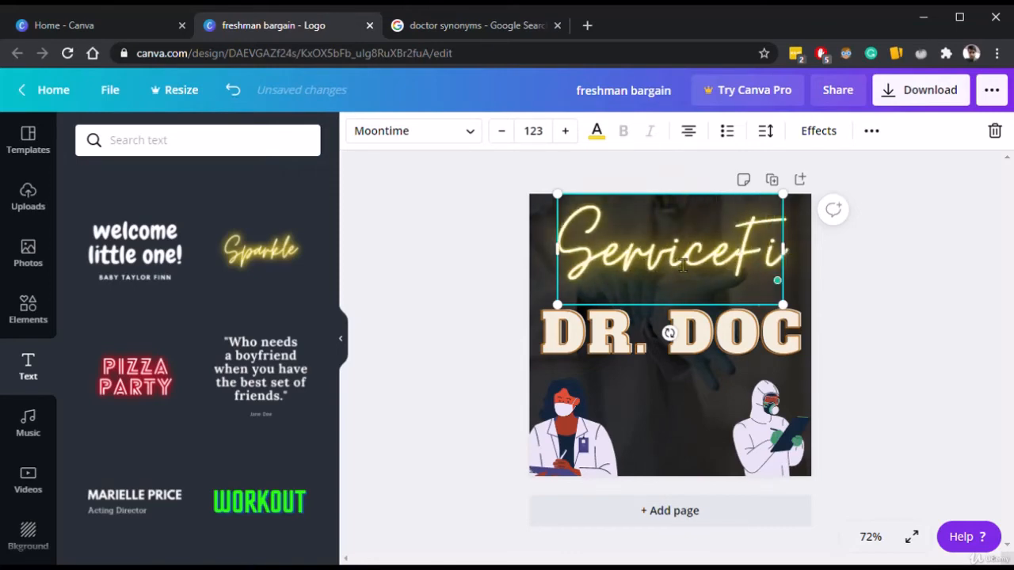
key("BackSpace")
key("BackSpace")
key("BackSpace")
key("BackSpace")
key("BackSpace")
key("BackSpace")
key("BackSpace")
key("BackSpace")
key("BackSpace")
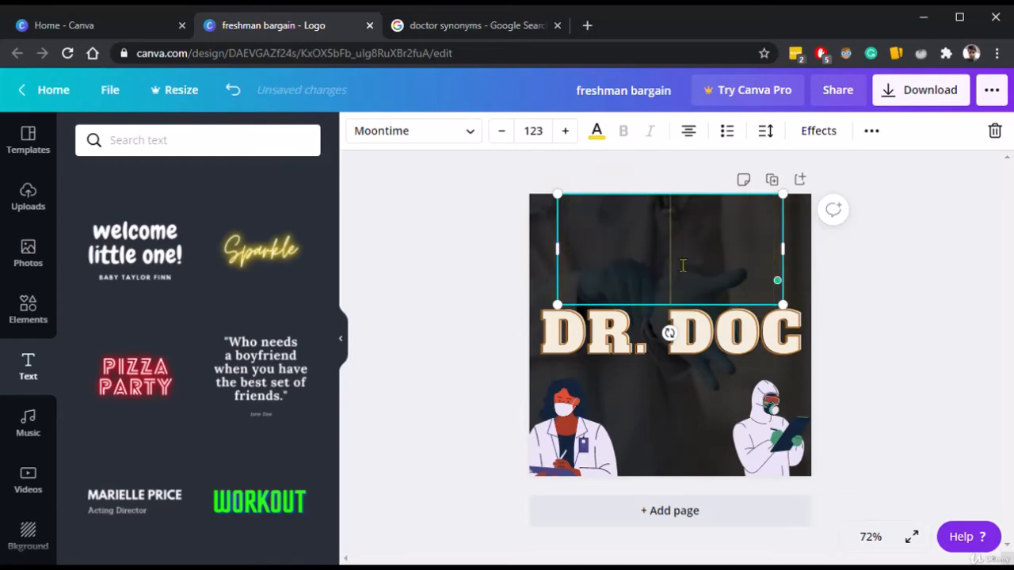
Enter "Help the" as the neon text and move it down to overlap the upper part of "DR. DOC".
type("Help the")
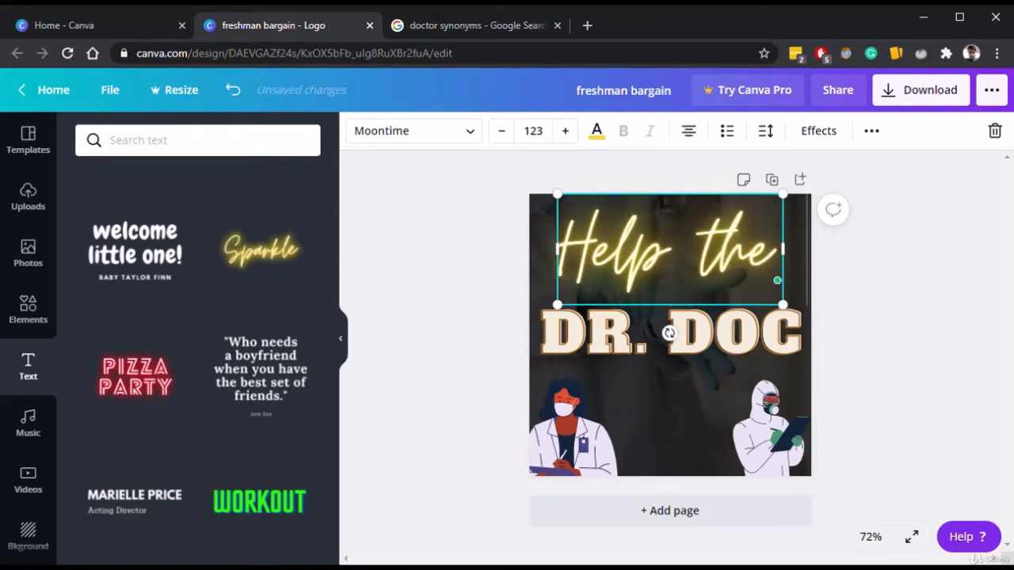
left_click(952, 306)
left_click(724, 257)
left_click_drag(724, 257, 730, 298)
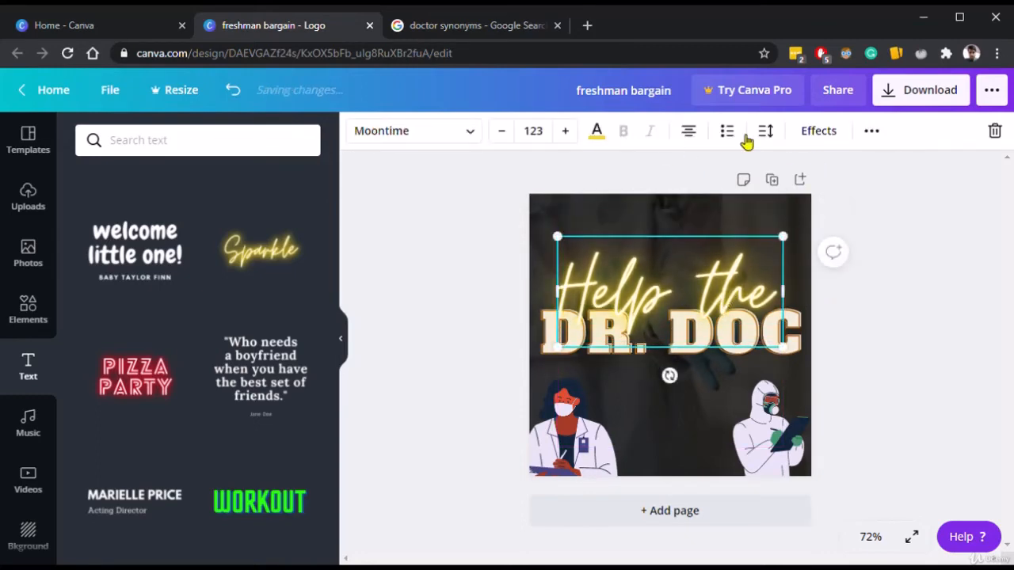
Send the neon "Help the" text backward so it sits behind the "DR. DOC" text.
left_click(871, 131)
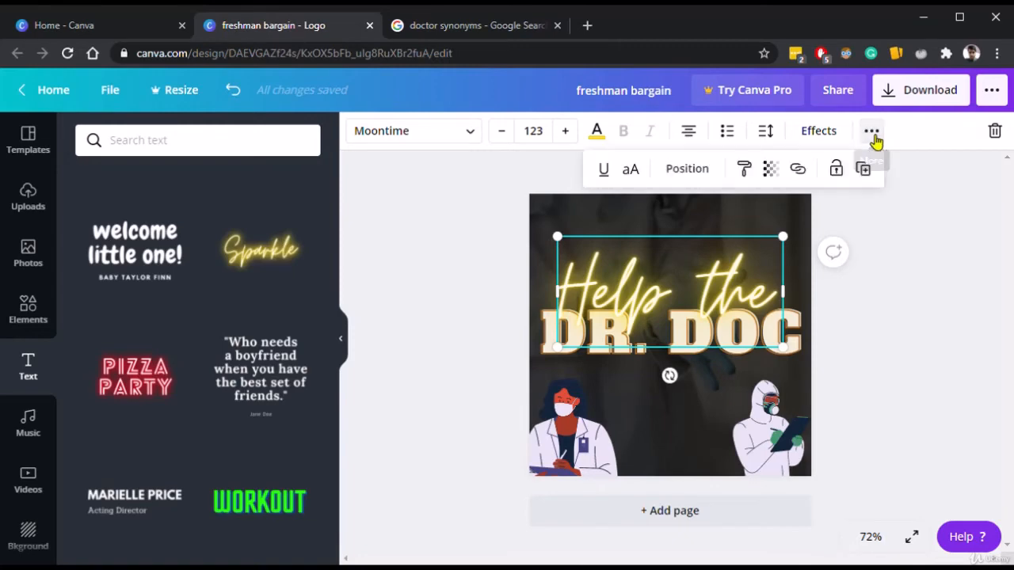
left_click(687, 170)
left_click(648, 225)
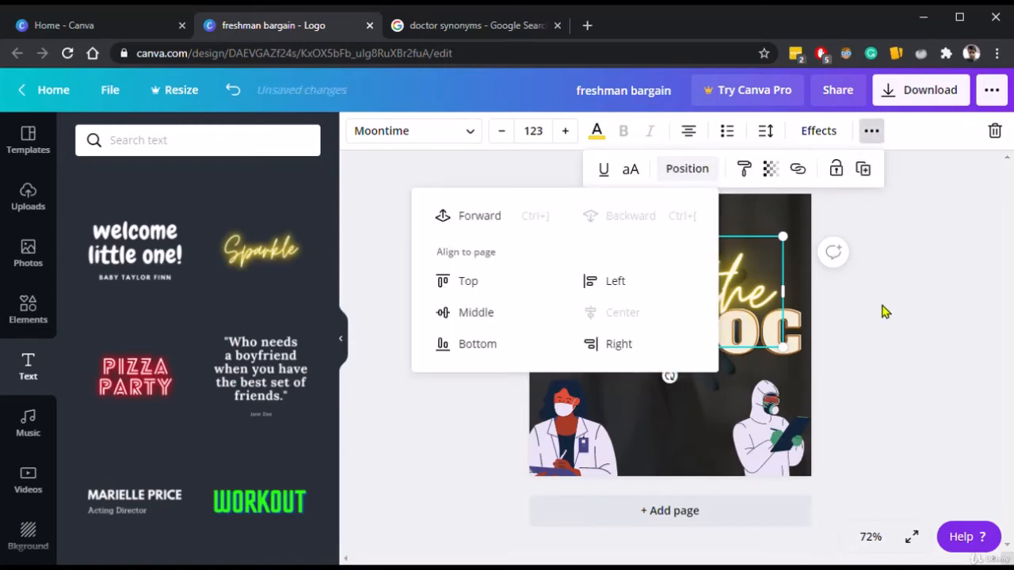
left_click(958, 313)
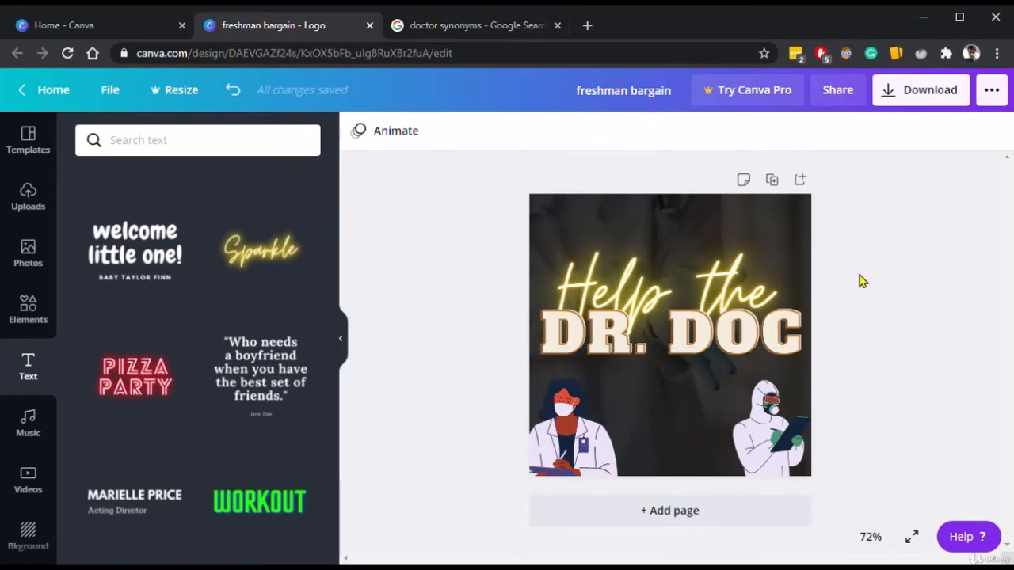
Duplicate the neon "Help the" text and place the copy centered over the lower part of "DR. DOC".
left_click(703, 293)
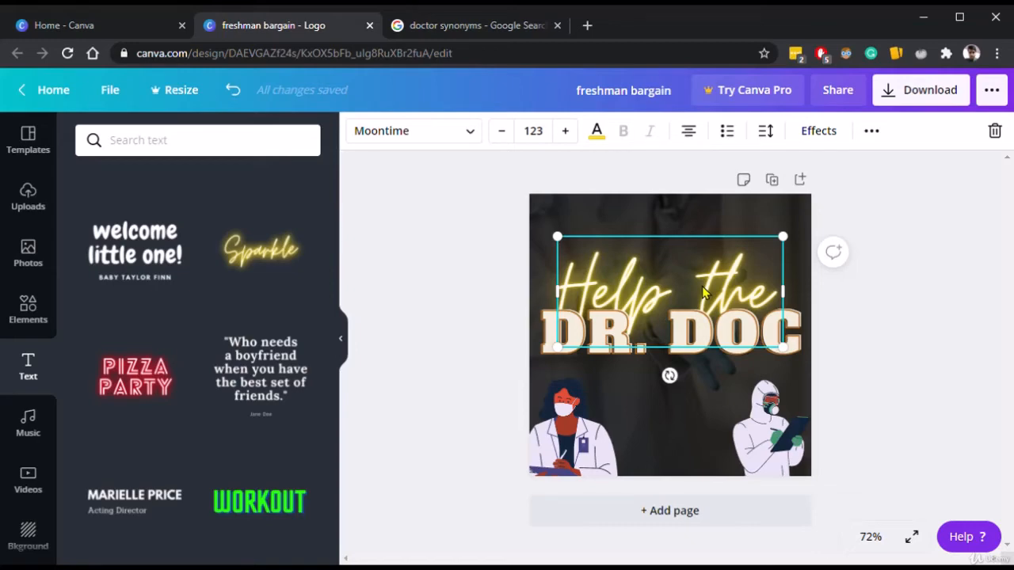
key("ctrl+d")
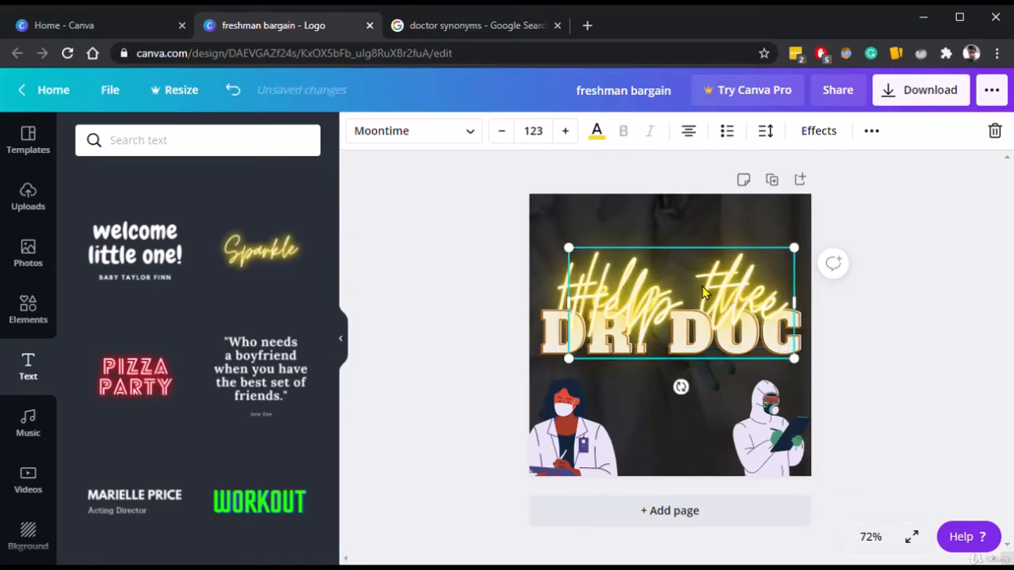
left_click_drag(703, 292, 704, 361)
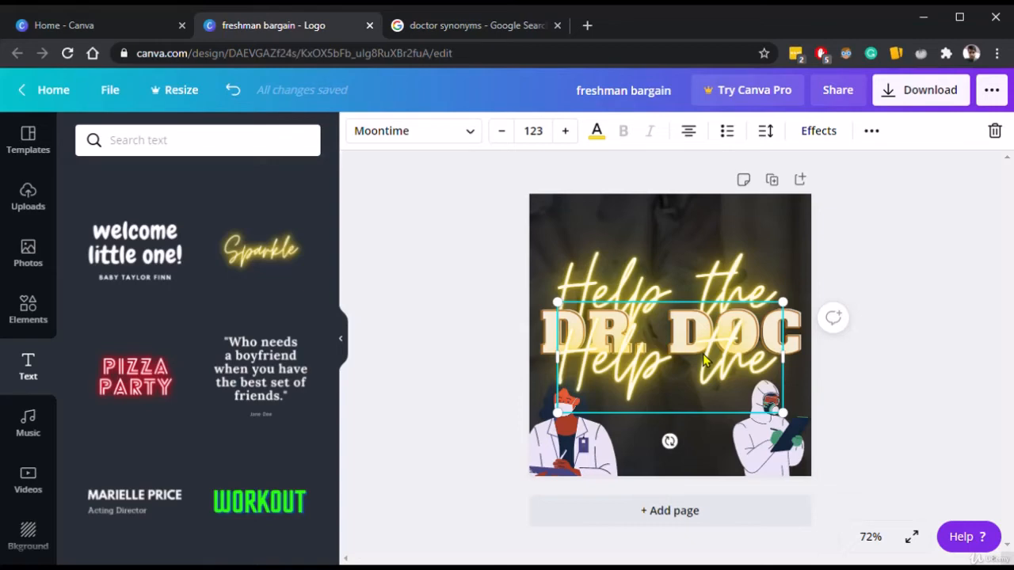
Replace the wording of the lower neon "Help the" copy with "Covid Warriors", placing each word on its own line.
double_click(705, 361)
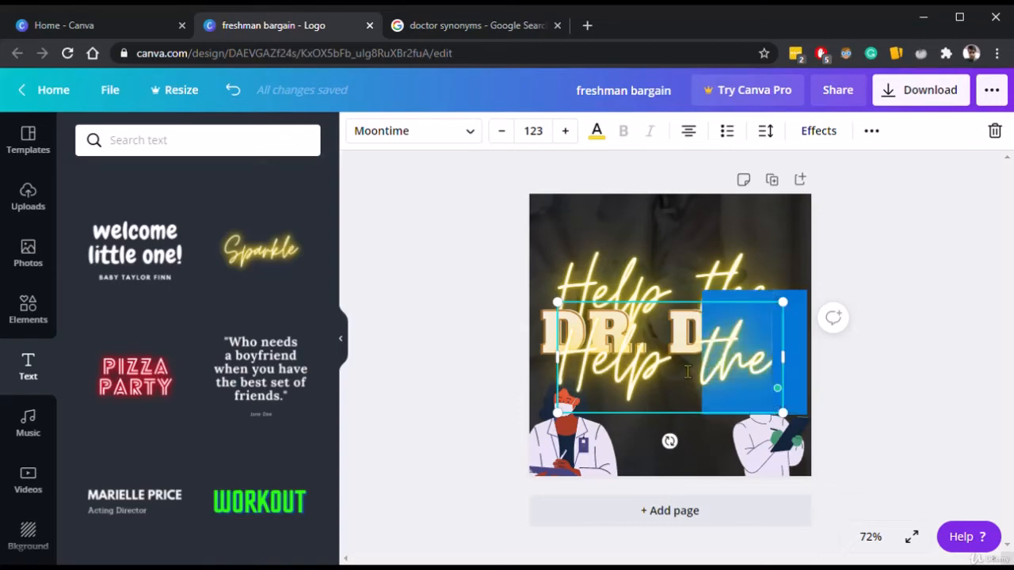
triple_click(685, 372)
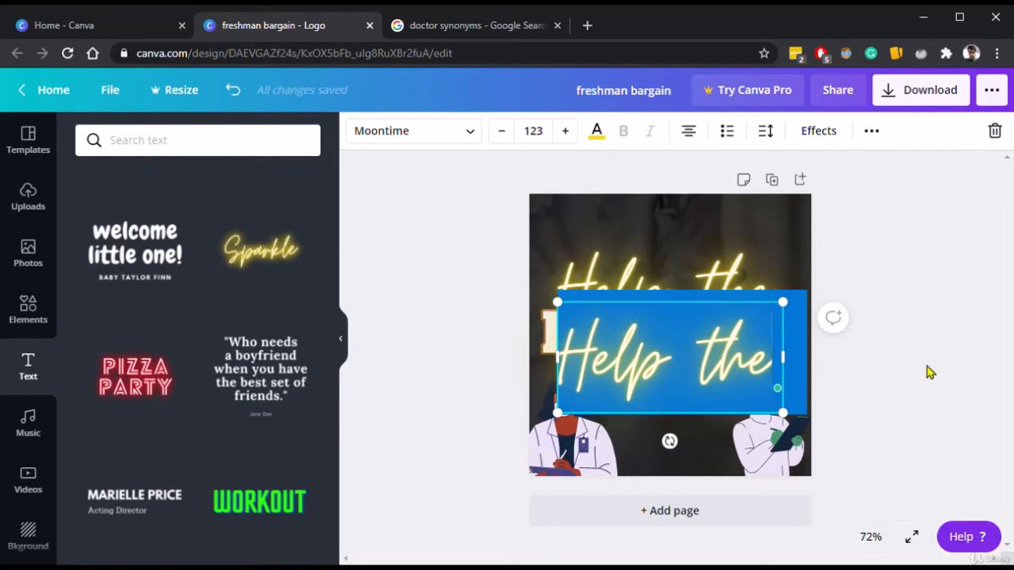
left_click(956, 371)
left_click(717, 375)
left_click(718, 376)
type("Covid")
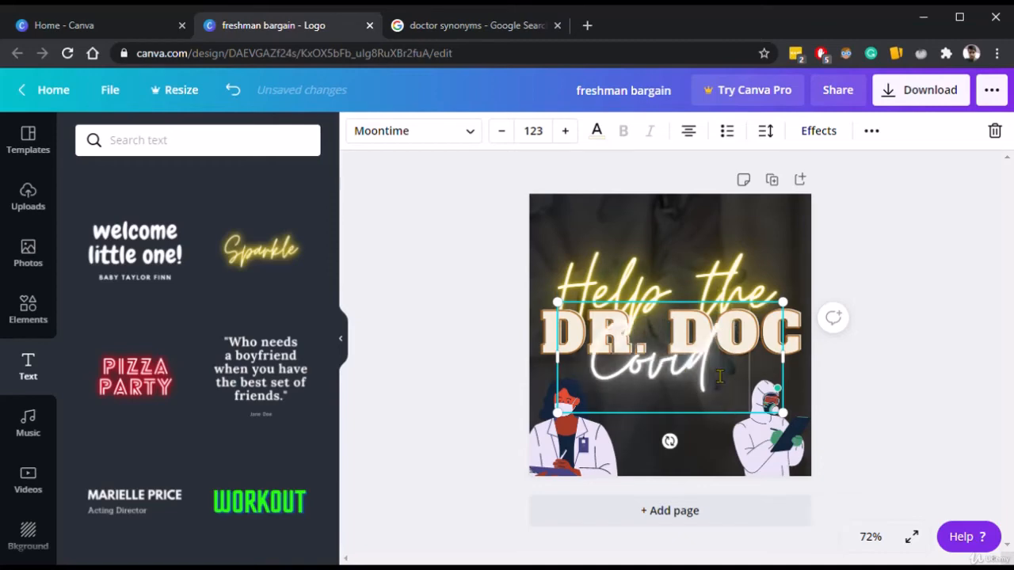
key("Return")
type("Warrio")
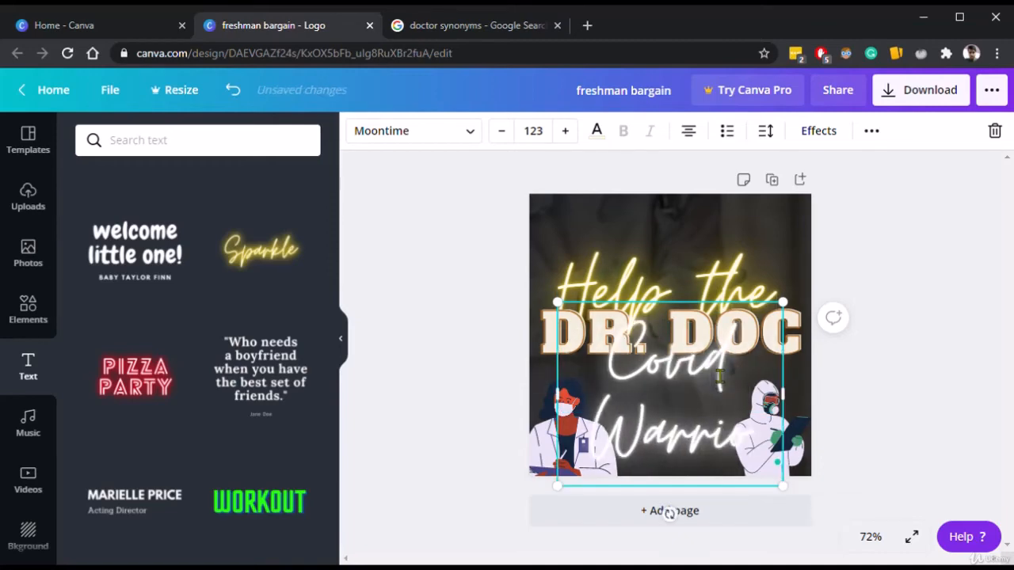
key("BackSpace")
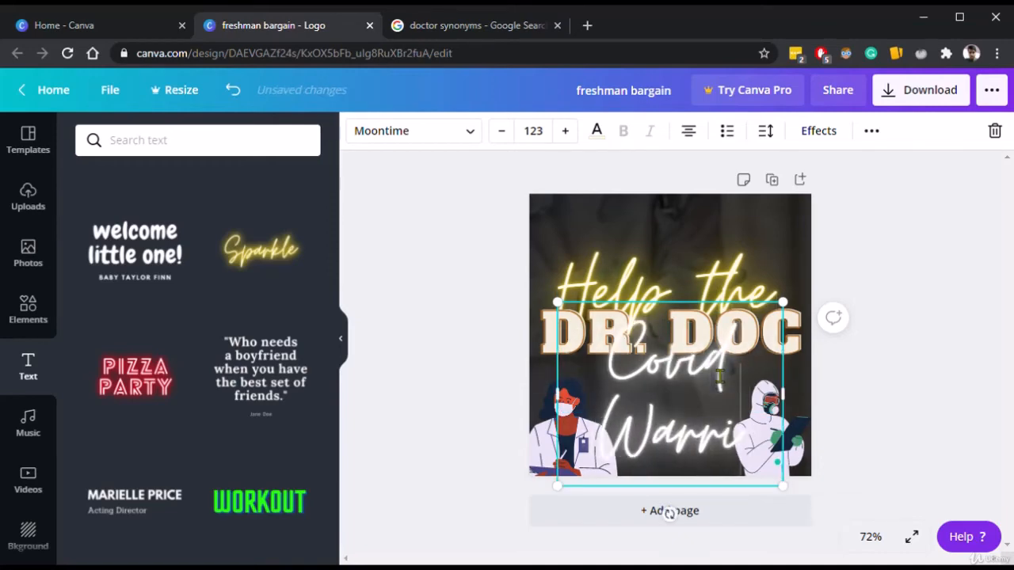
key("BackSpace")
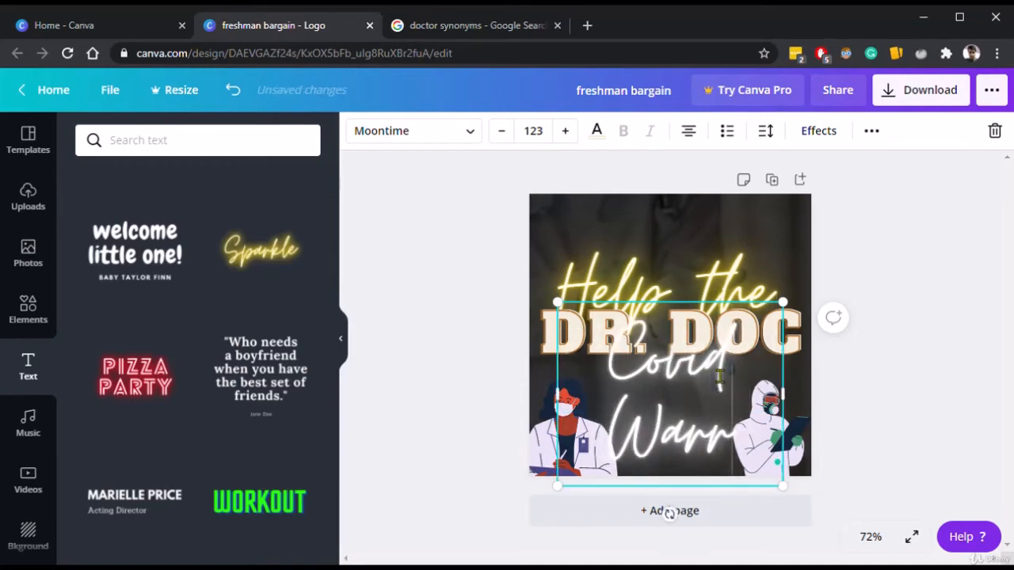
type("iors")
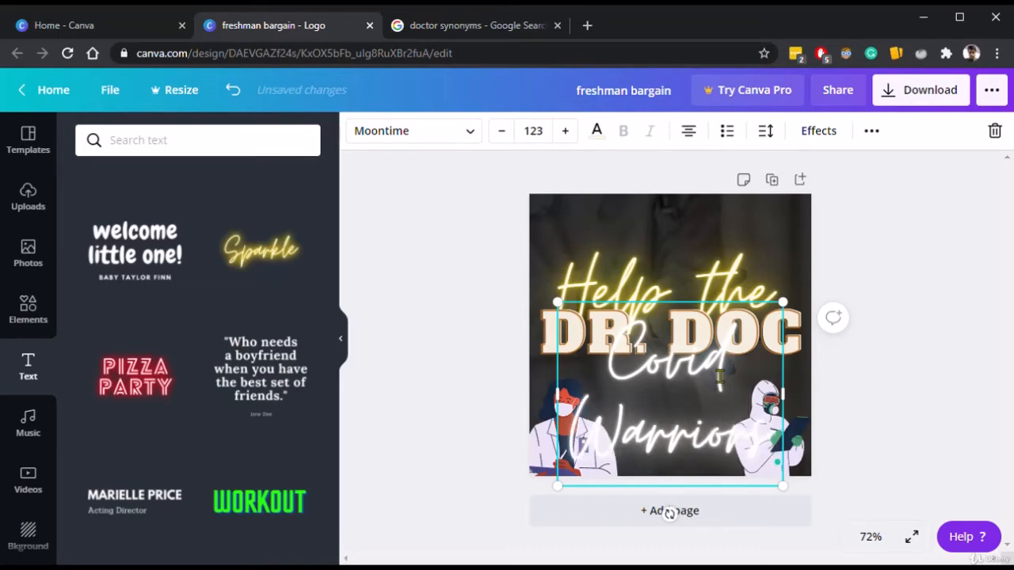
left_click(999, 362)
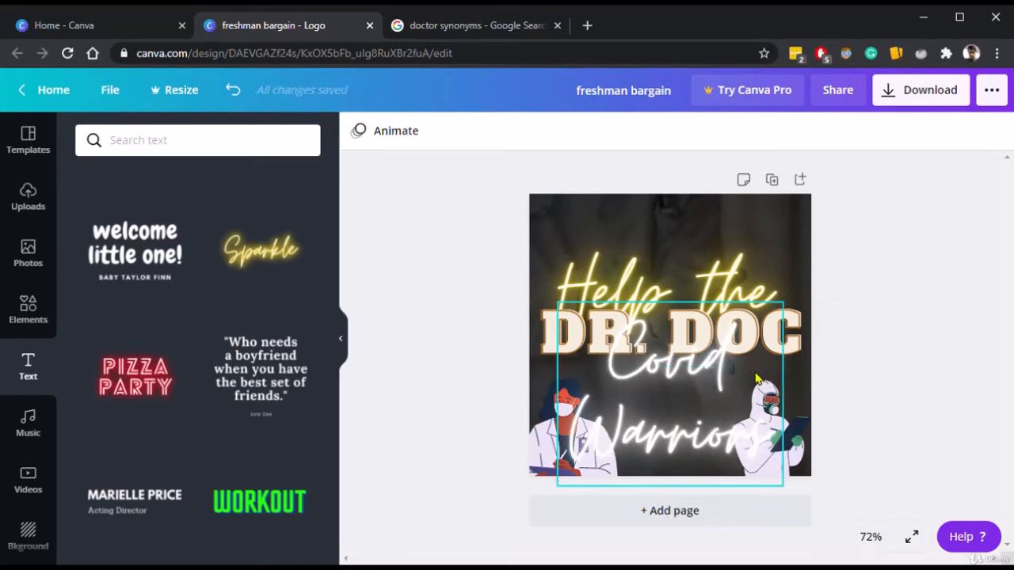
Widen and scale the "Covid Warriors" text to fit one line at size 84.3, and centre it below "DR. DOC".
left_click(714, 361)
left_click_drag(714, 365, 661, 338)
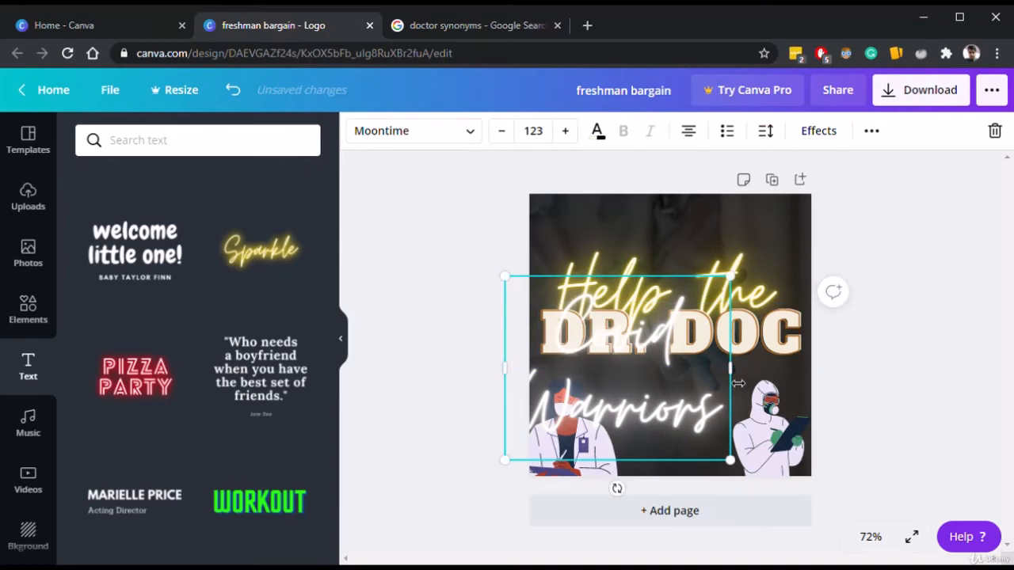
left_click_drag(831, 389, 763, 354)
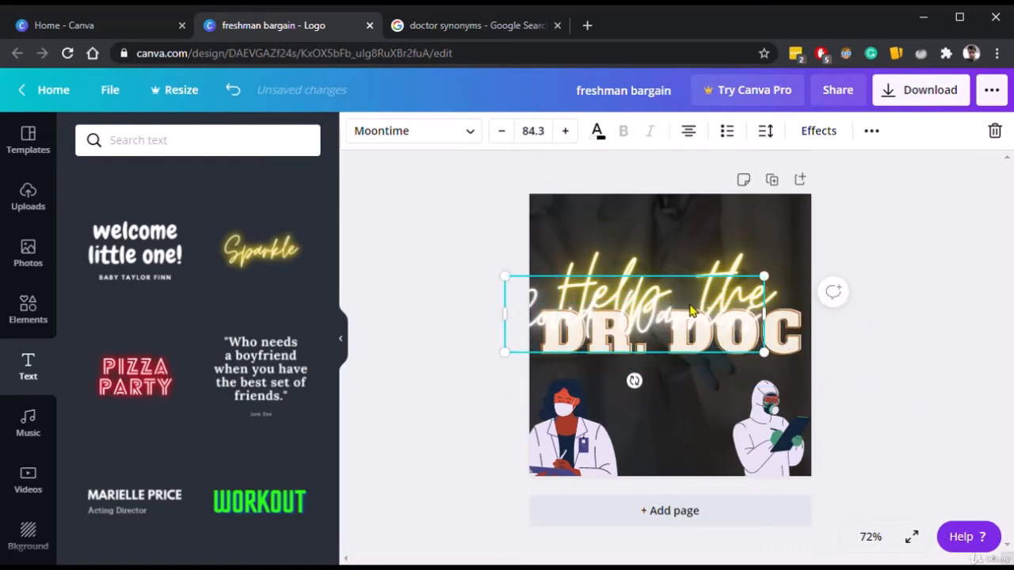
left_click_drag(702, 327, 738, 388)
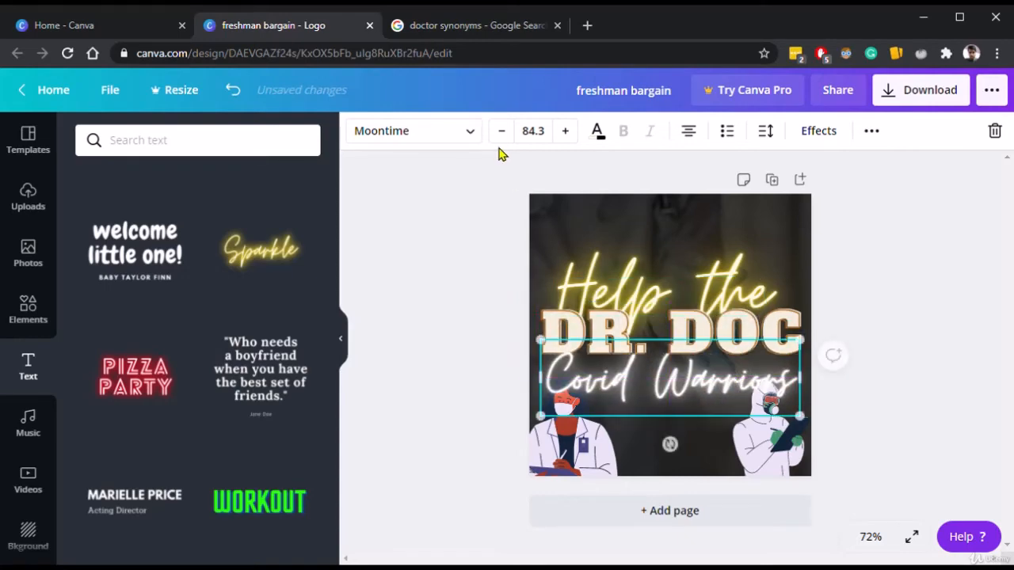
double_click(679, 383)
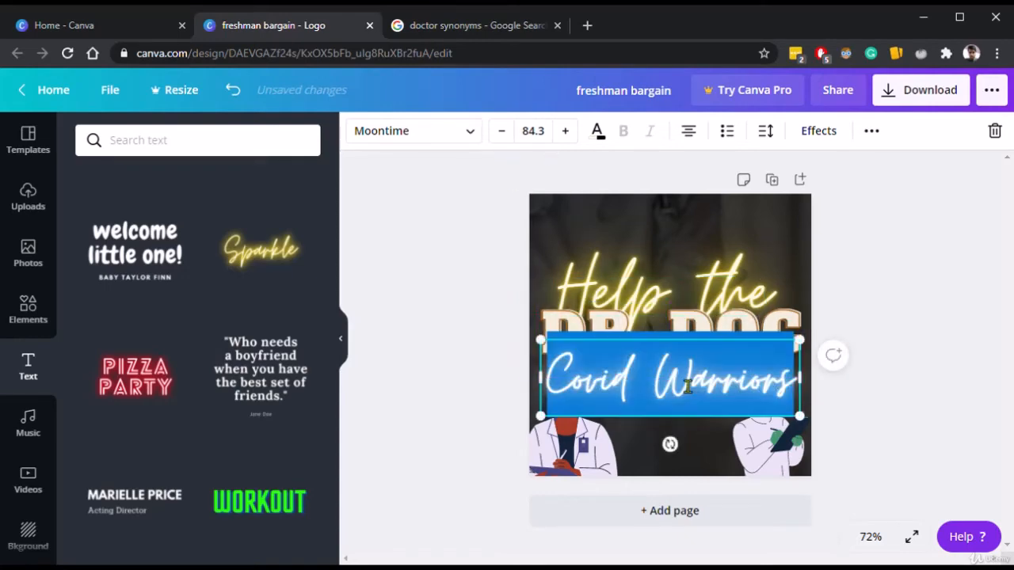
left_click(537, 140)
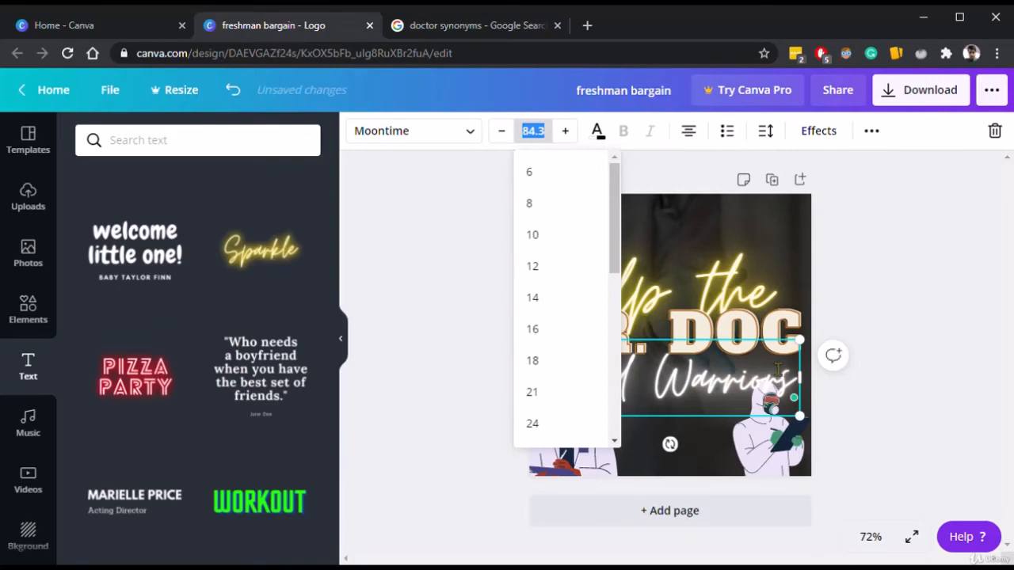
left_click(760, 386)
left_click(1004, 423)
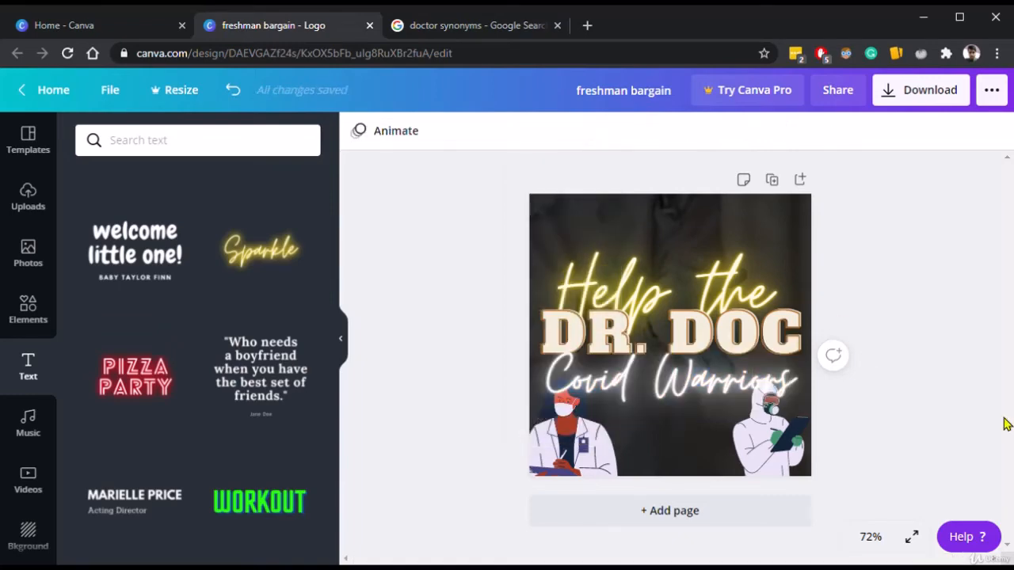
Shrink the "Covid Warriors" text to size 58.2 and centre it just beneath "DR. DOC".
left_click(730, 378)
left_click_drag(729, 372, 736, 372)
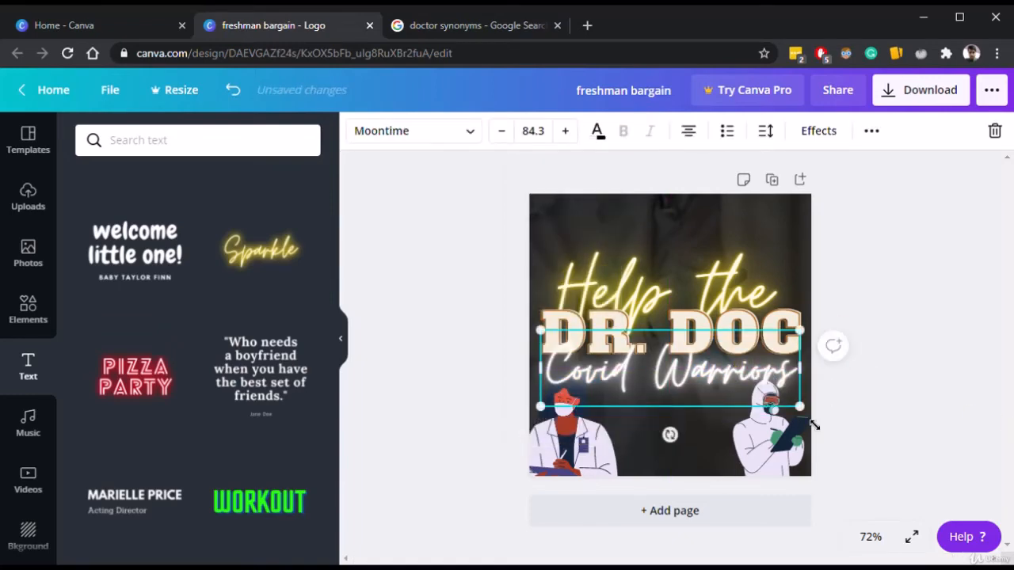
left_click_drag(800, 407, 787, 400)
left_click_drag(718, 358, 739, 381)
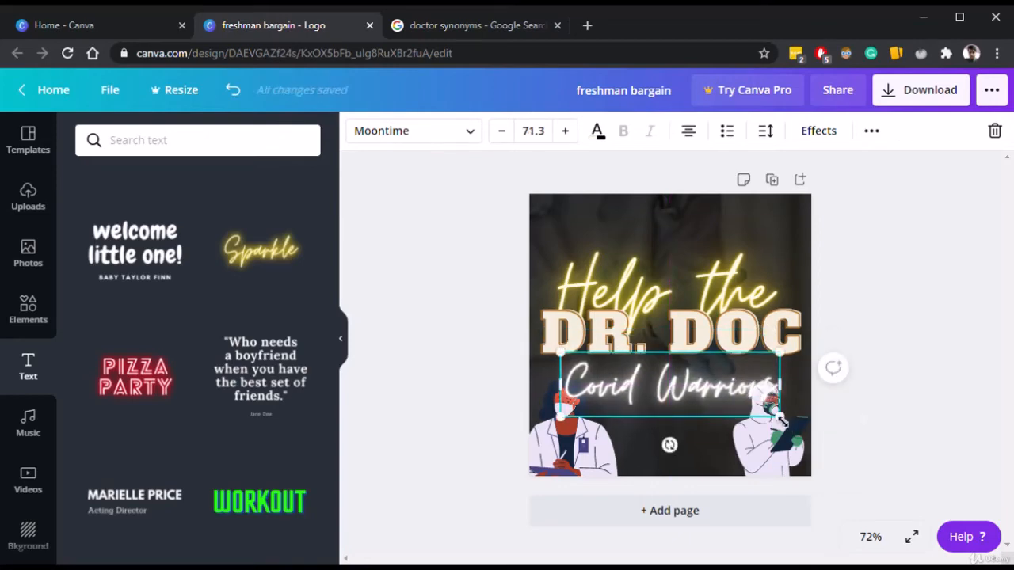
left_click_drag(779, 415, 725, 388)
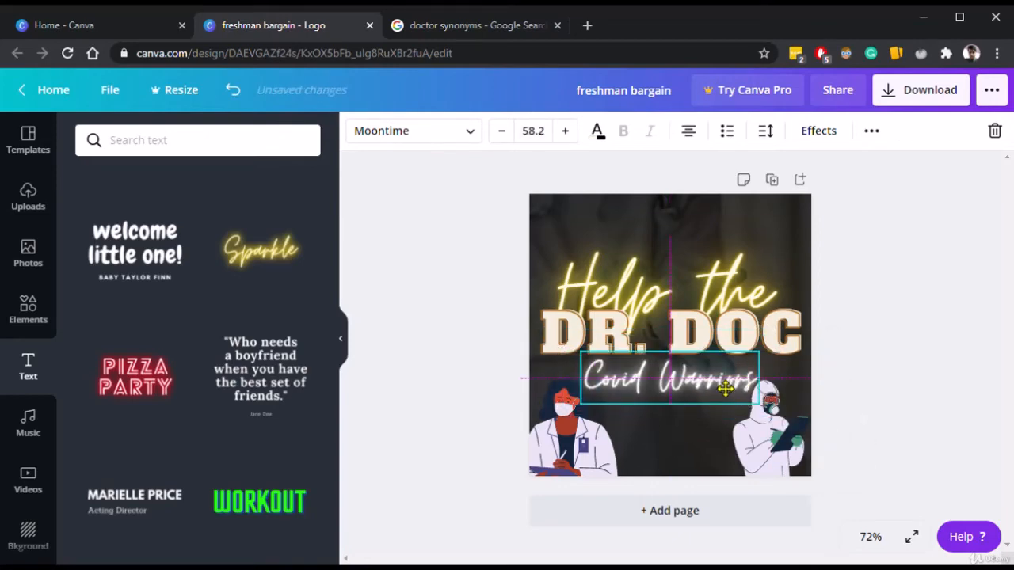
Move both doctor illustrations outward and slightly down into the lower corners of the design.
left_click_drag(587, 458, 572, 465)
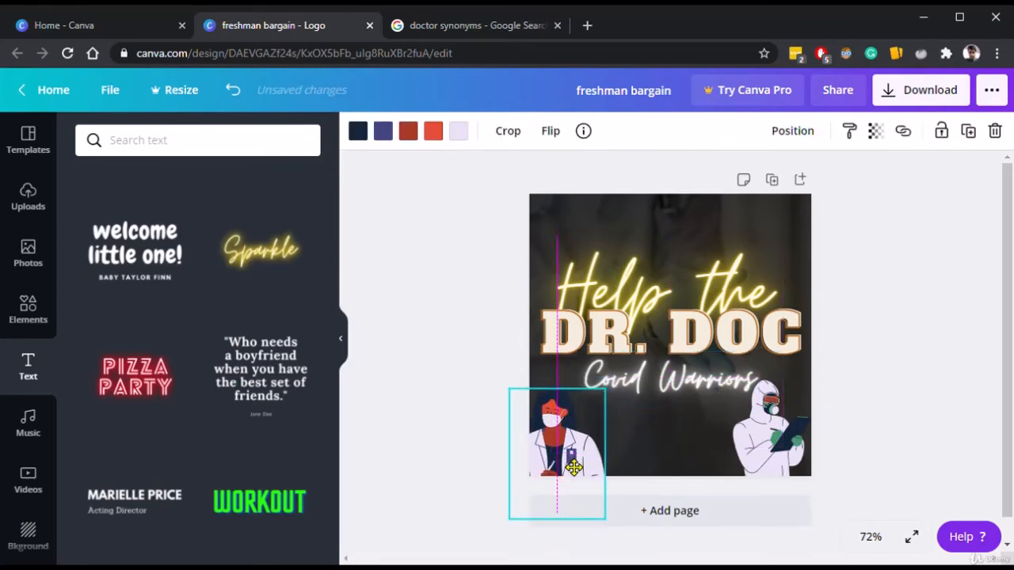
left_click(795, 445)
left_click_drag(796, 445, 806, 457)
left_click(893, 415)
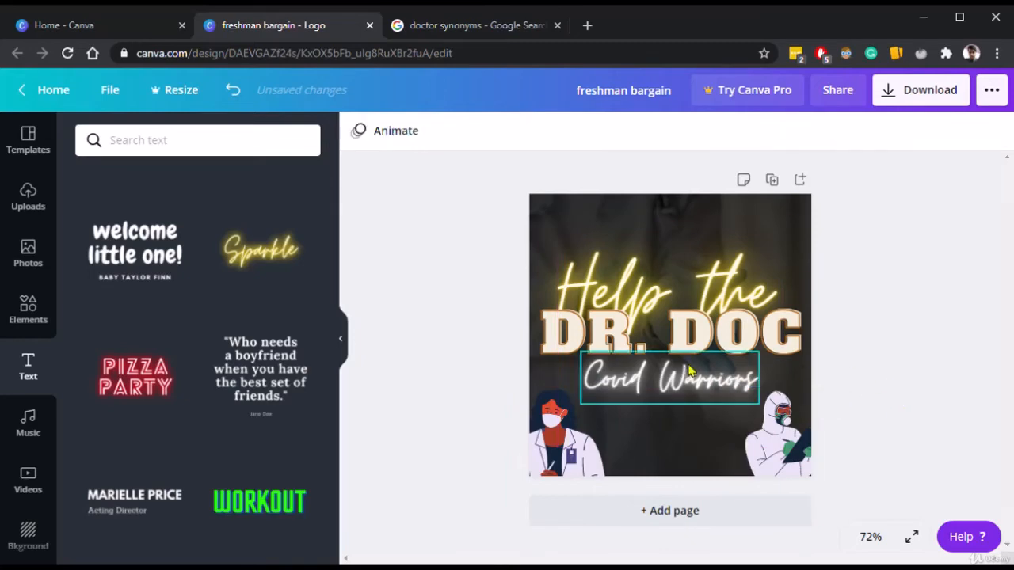
Enlarge the "Covid Warriors" text to size 82.7 and centre it so it overlaps the lower edge of "DR. DOC".
left_click(679, 398)
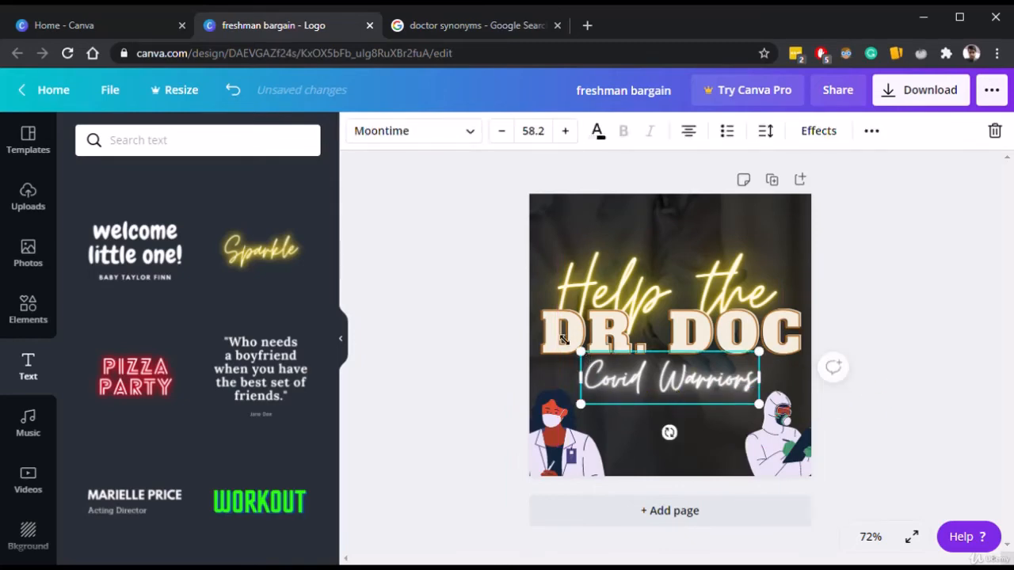
left_click_drag(581, 352, 545, 341)
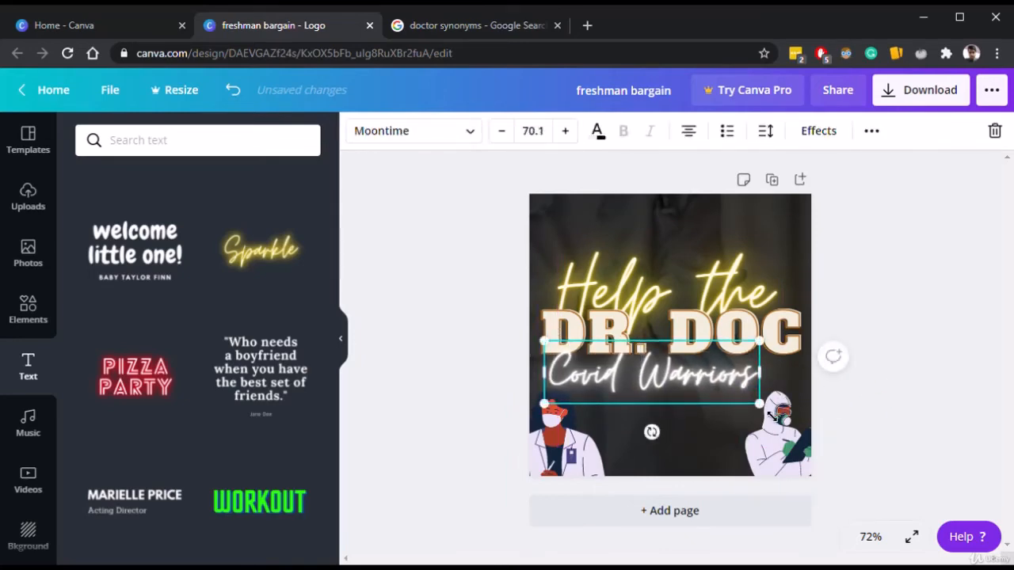
left_click_drag(762, 405, 807, 438)
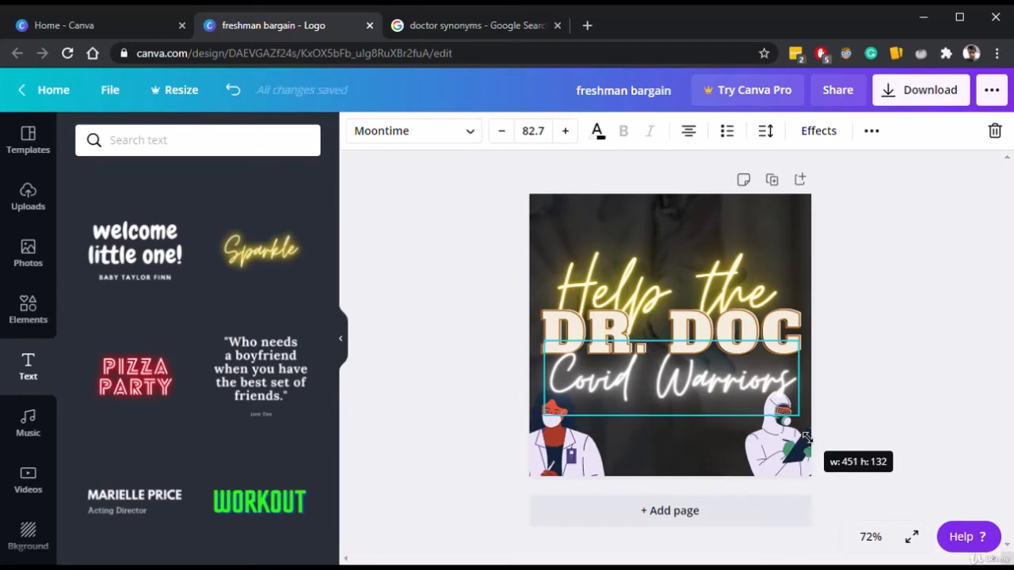
left_click_drag(716, 395, 715, 389)
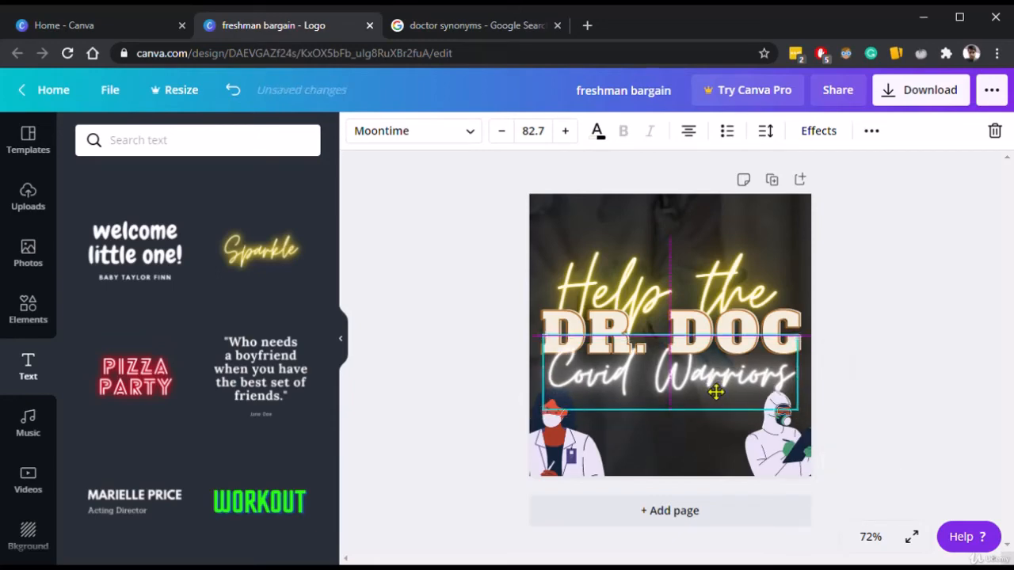
left_click(912, 387)
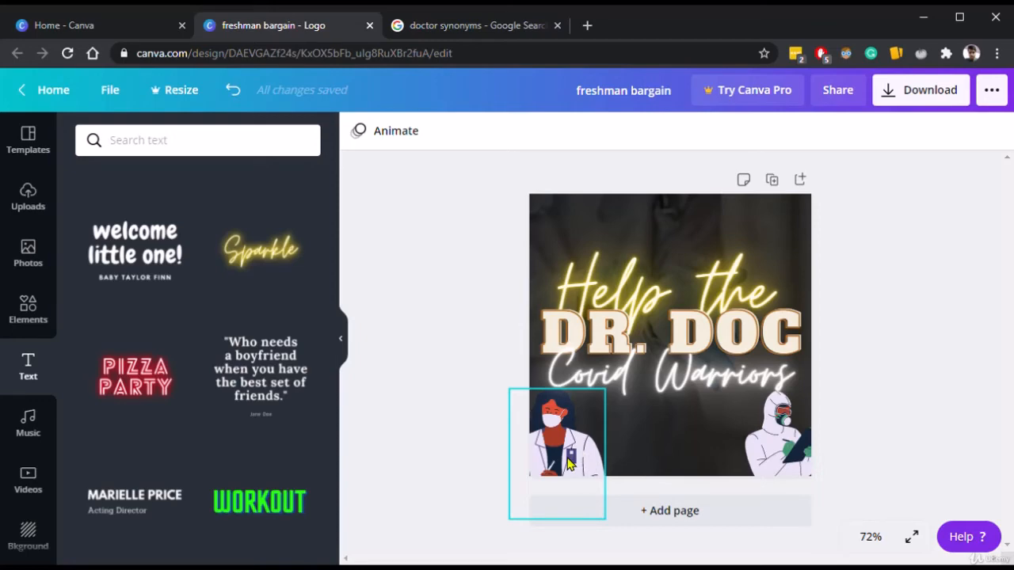
Delete the yellow neon "Help the" text above "DR. DOC".
left_click(606, 257)
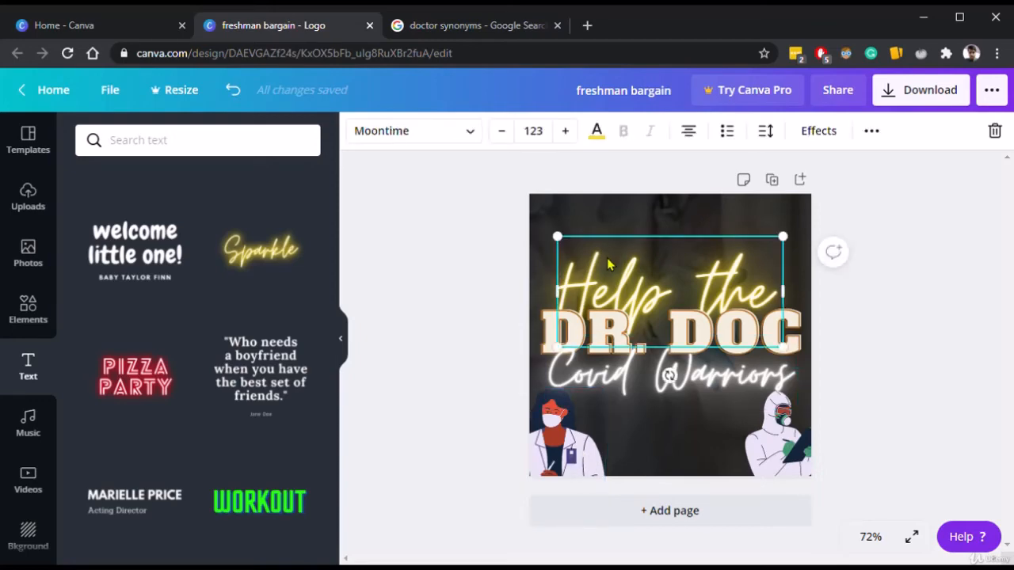
key("Delete")
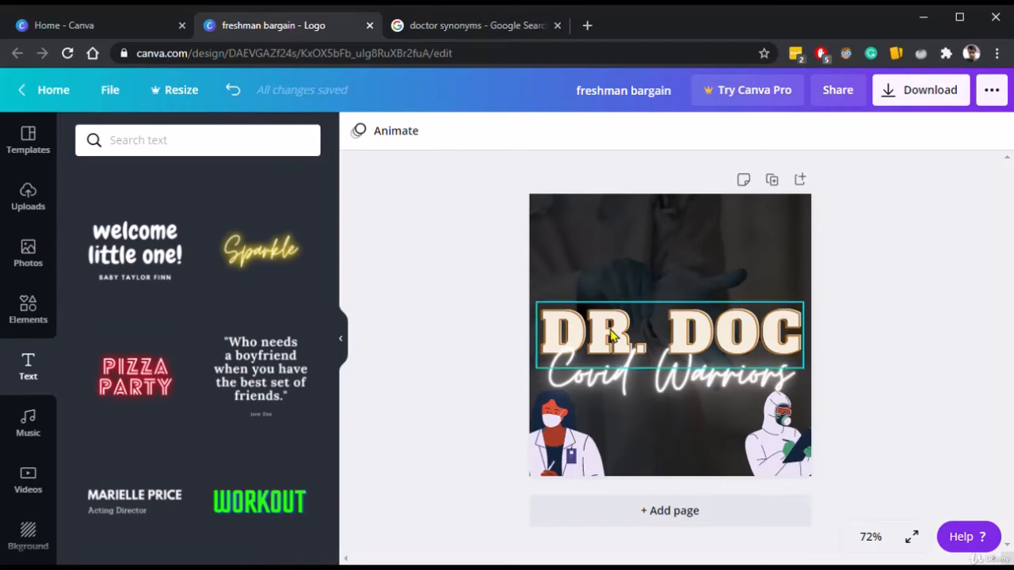
left_click(782, 317)
left_click(961, 324)
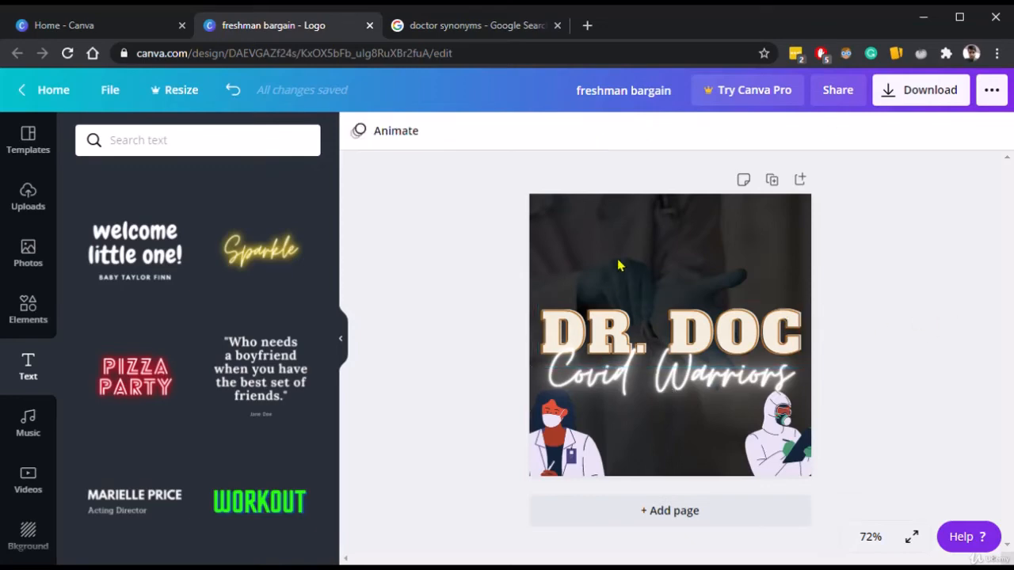
left_click(596, 311)
left_click(616, 369)
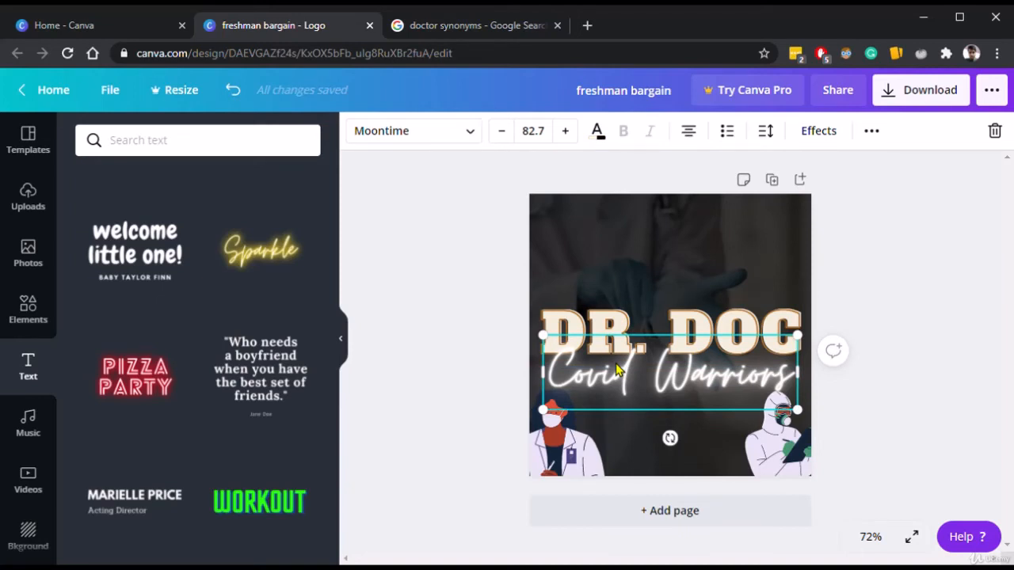
left_click(621, 368)
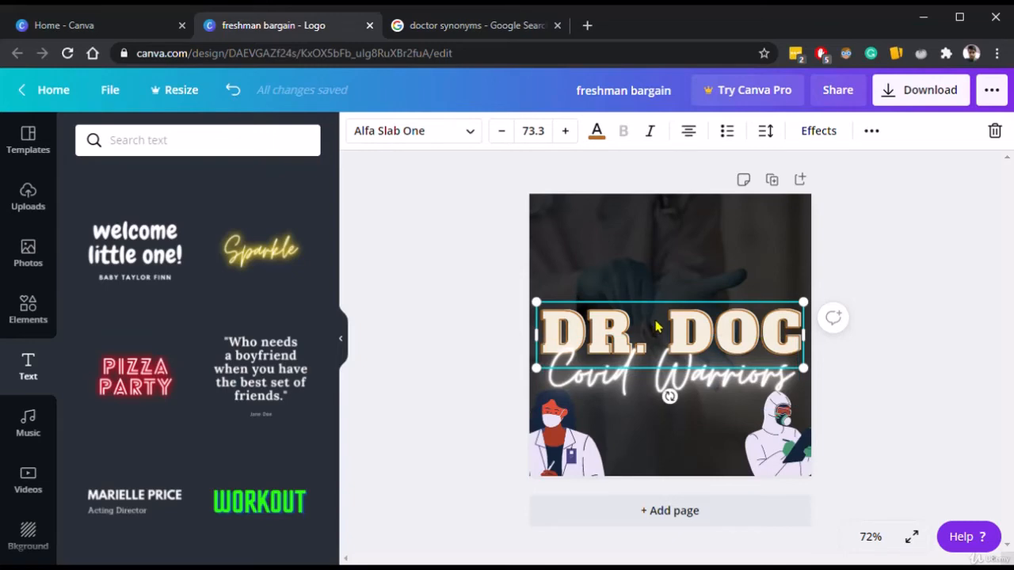
mouse_move(657, 317)
left_mouse_down()
mouse_move(667, 319)
mouse_move(663, 334)
left_mouse_up()
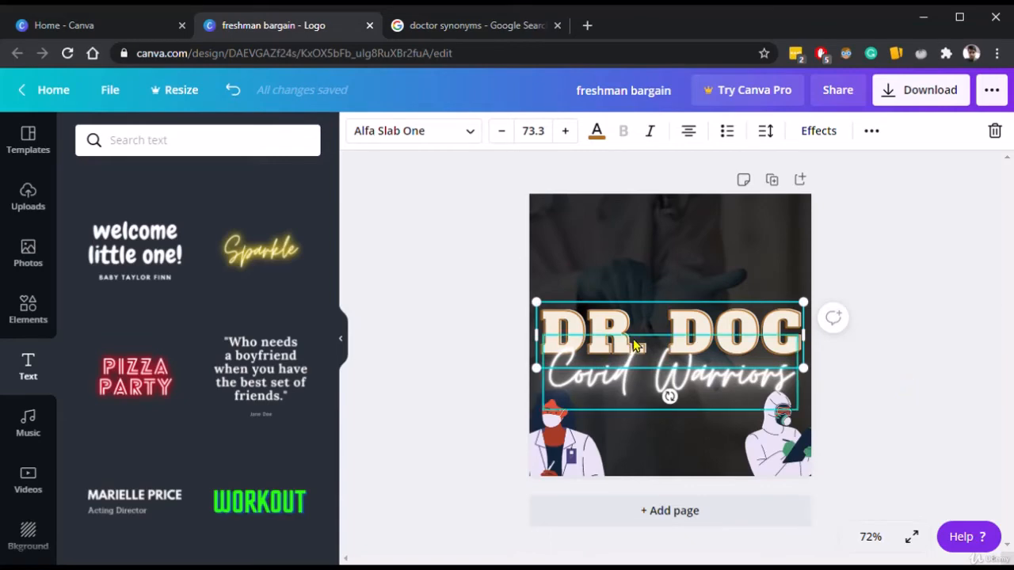
left_click(923, 325)
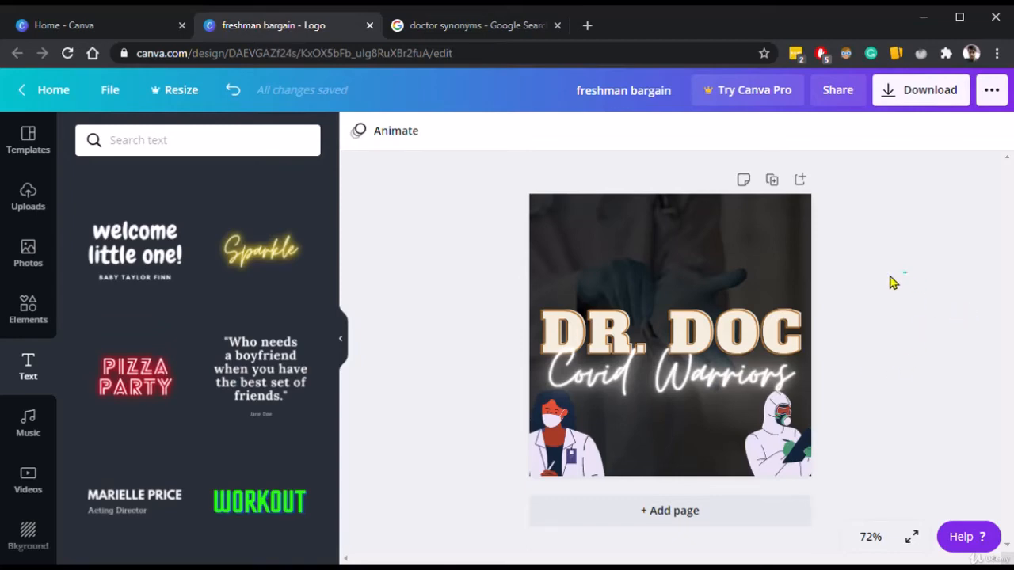
Group the "DR. DOC" and "Covid Warriors" texts into one object.
left_click_drag(890, 276, 867, 286)
left_click_drag(886, 257, 516, 391)
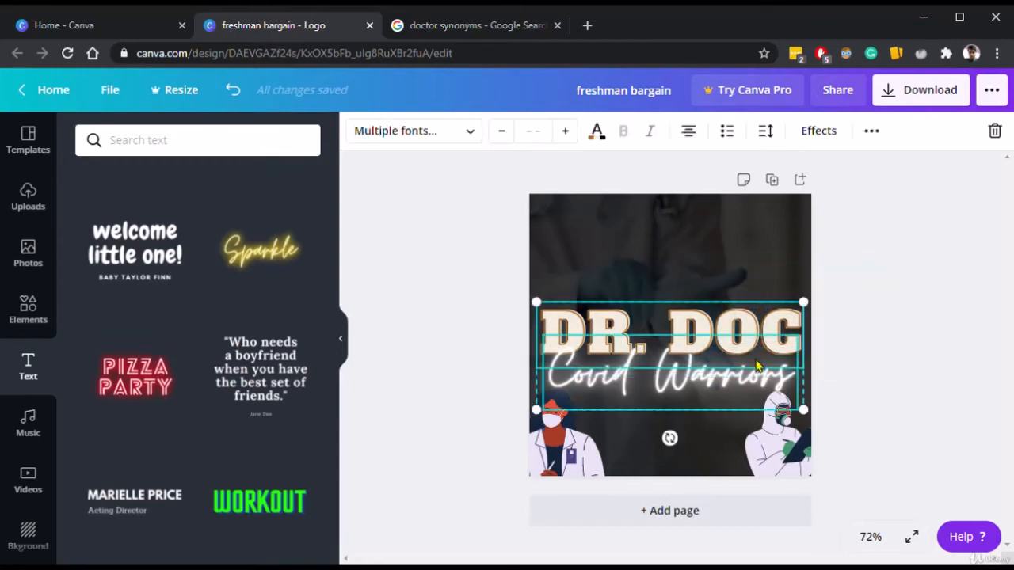
left_click(954, 349)
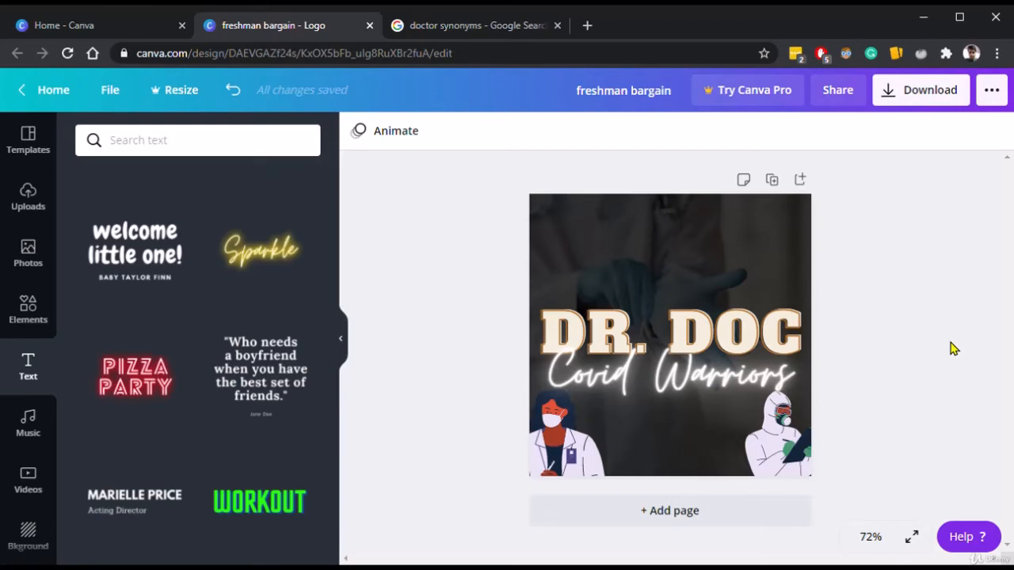
left_click(754, 329)
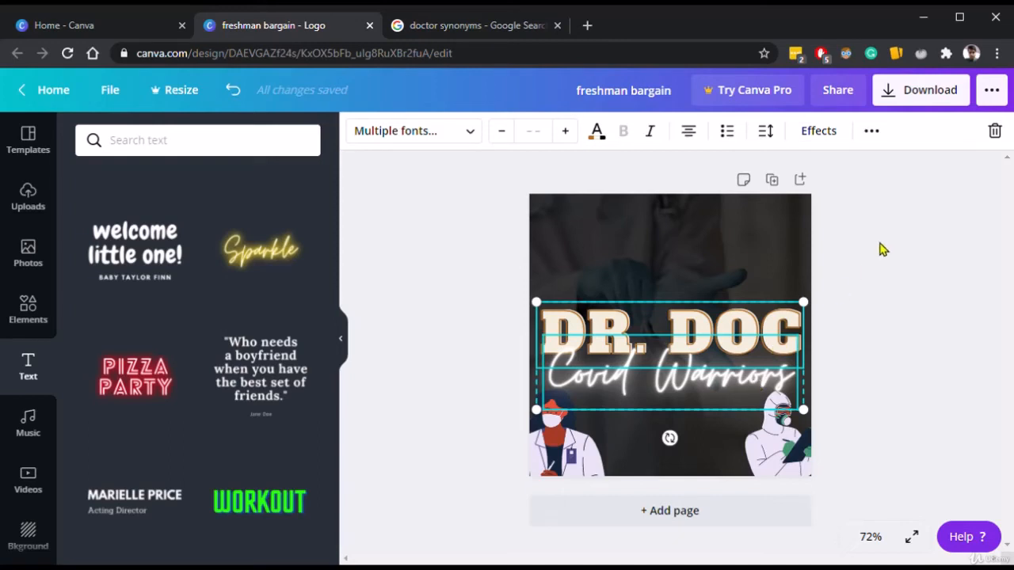
left_click(871, 130)
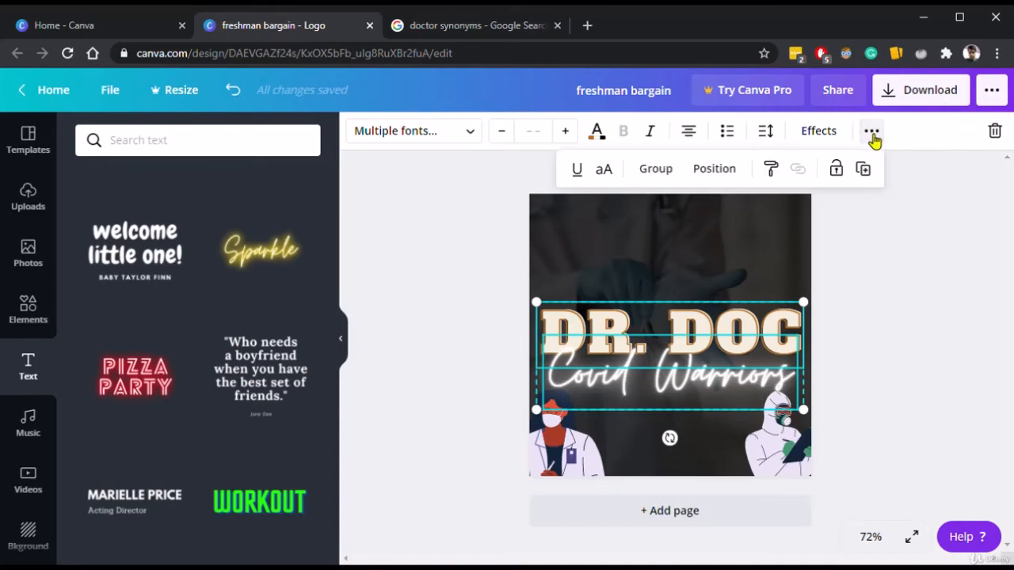
left_click(659, 169)
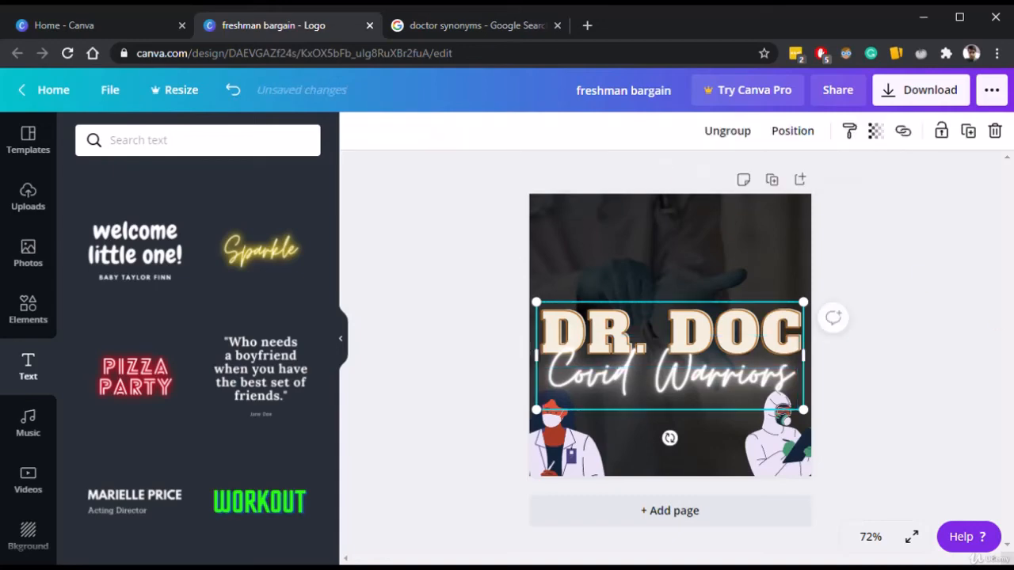
left_click(960, 329)
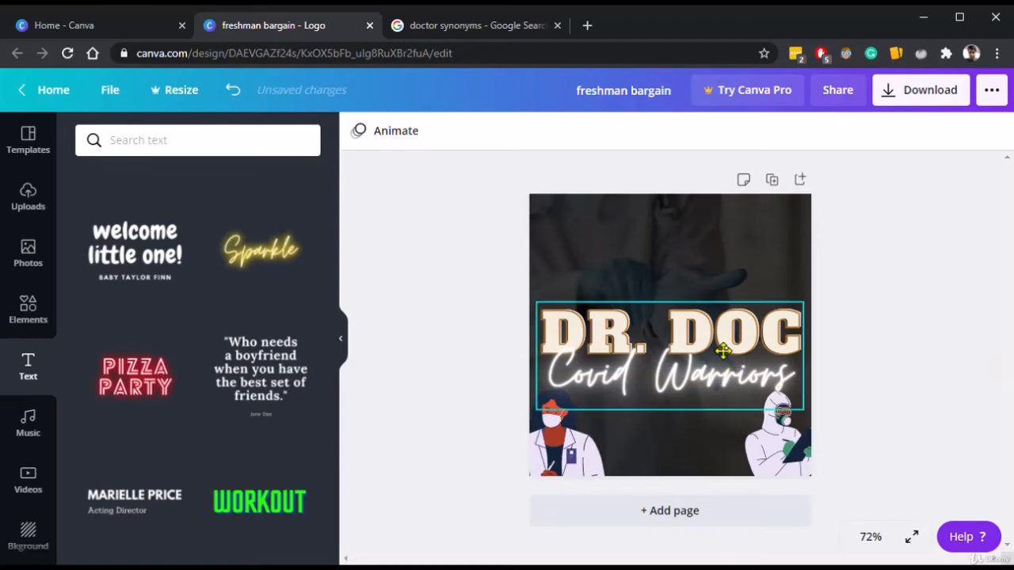
Move the grouped "DR. DOC" and "Covid Warriors" text straight up, clear of the doctor illustrations.
mouse_move(723, 351)
left_mouse_down()
mouse_move(733, 358)
mouse_move(736, 348)
left_mouse_up()
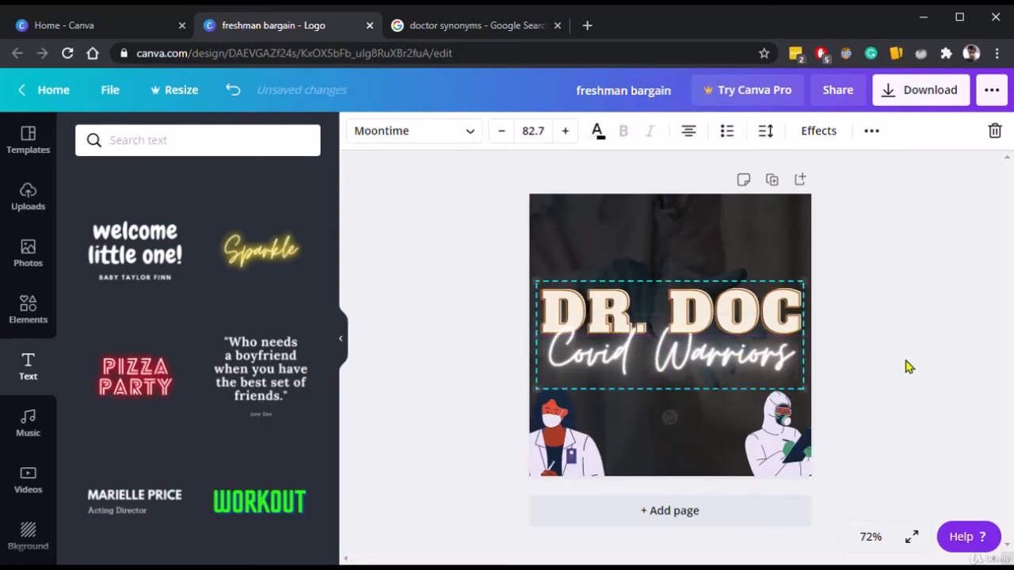
left_click(913, 309)
left_click_drag(734, 301, 724, 314)
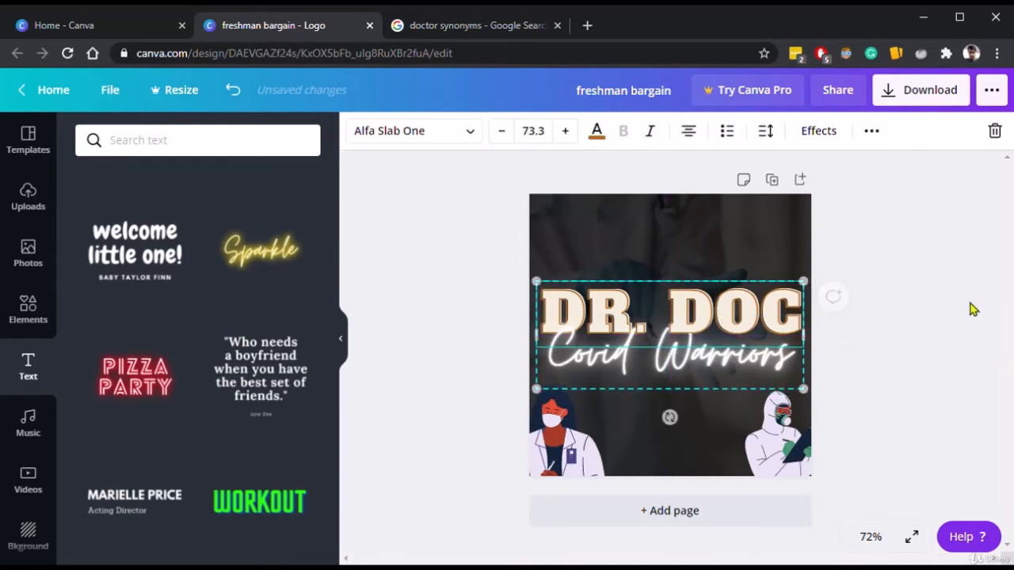
left_click(971, 309)
Shrink the grouped title text until "Covid Warriors" is at size 72.5, and centre it on the design.
left_click(790, 328)
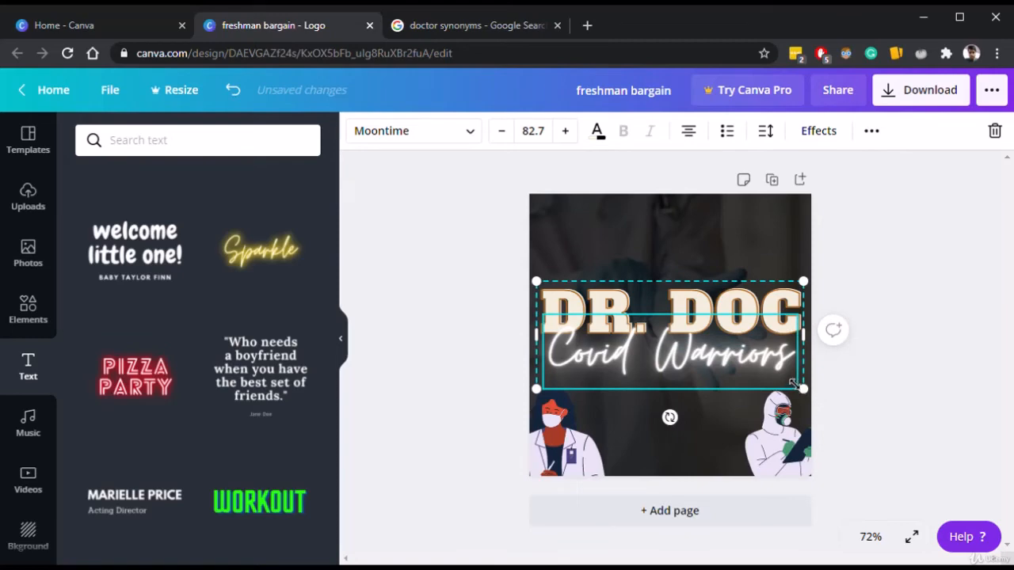
left_click_drag(803, 391, 775, 377)
left_click(927, 379)
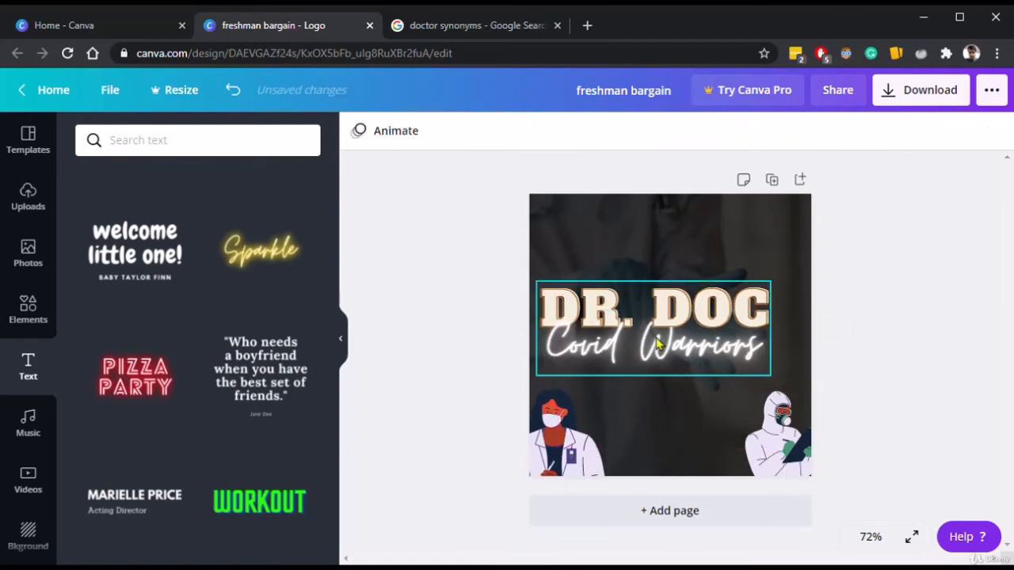
left_click_drag(661, 342, 679, 349)
left_click(943, 382)
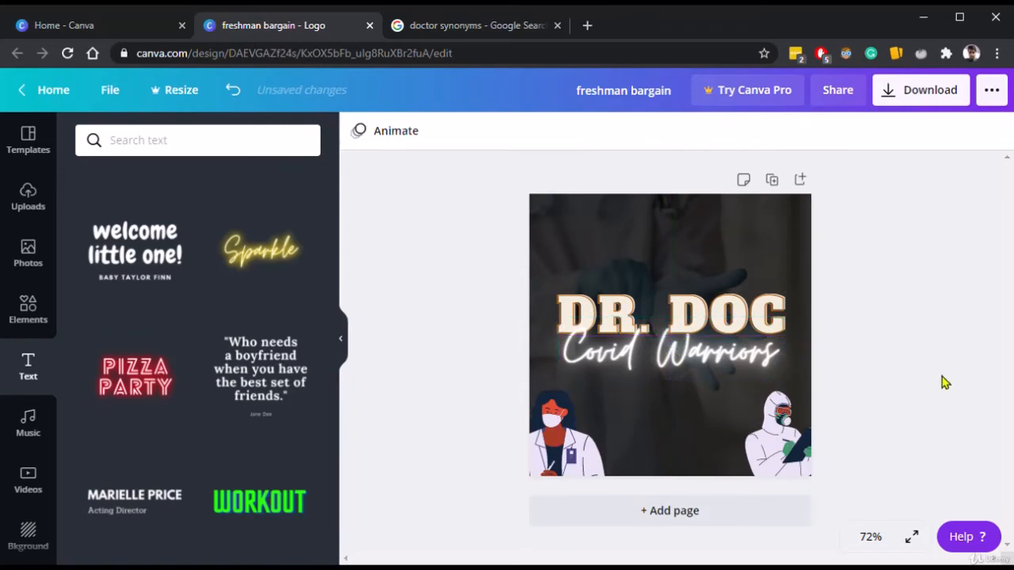
Enlarge the grouped title text until "Covid Warriors" is at size 77.5, and centre it horizontally again.
left_click(739, 371)
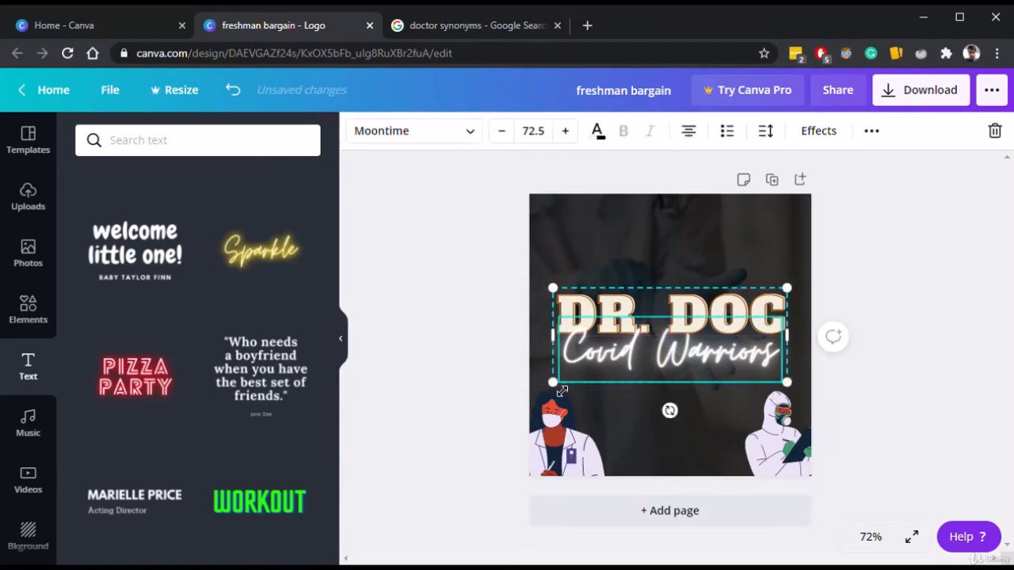
left_click_drag(553, 382, 545, 404)
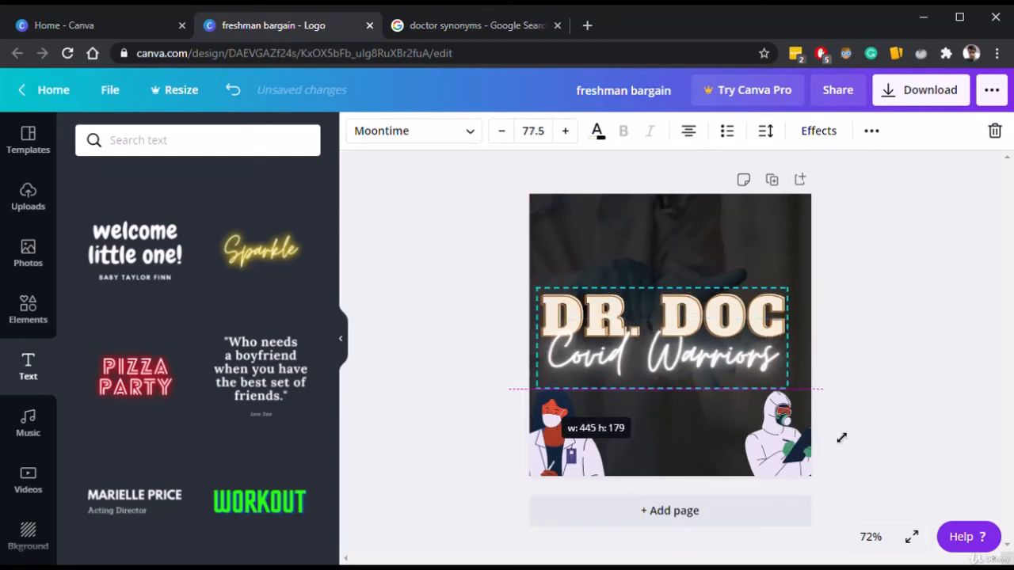
left_click_drag(687, 341, 706, 338)
left_click(878, 369)
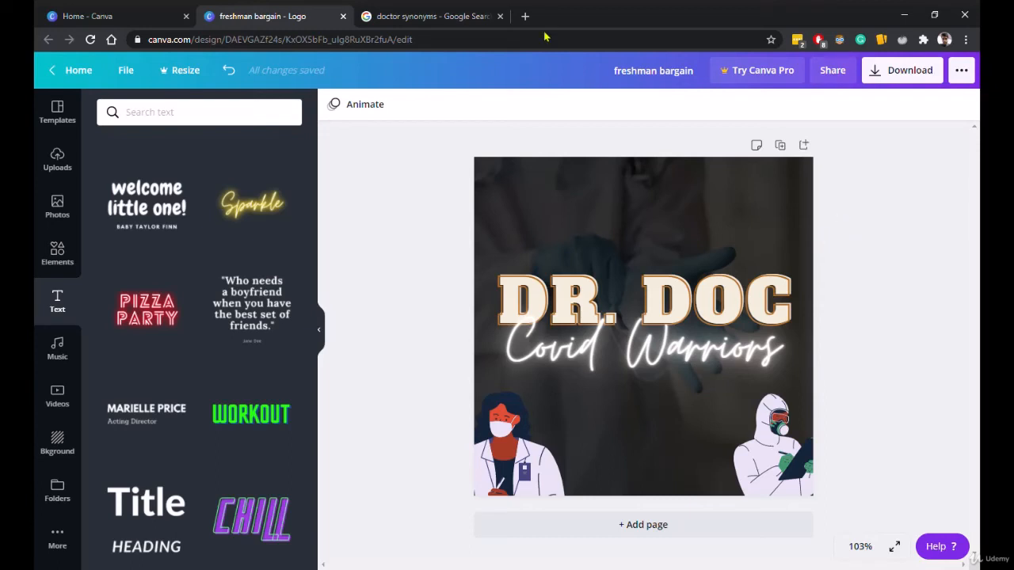
Close the doctor synonyms search page and search the elements library for "call".
left_click(500, 15)
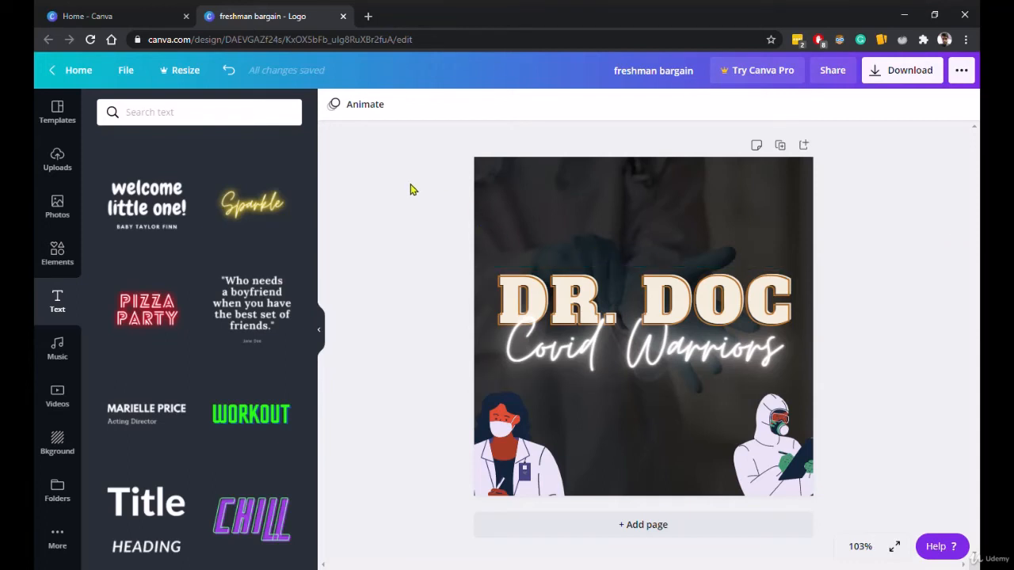
left_click(57, 253)
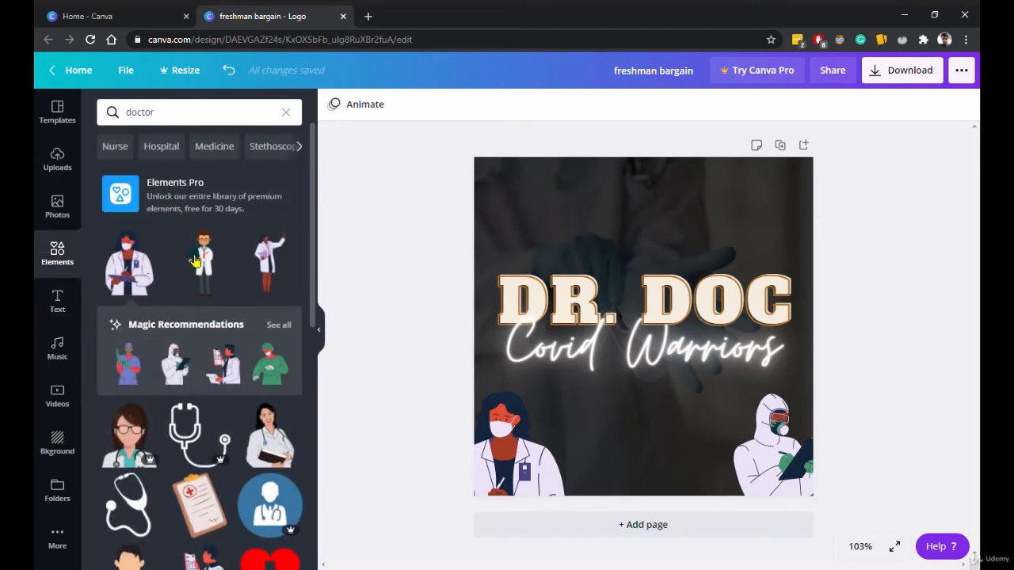
left_click(210, 120)
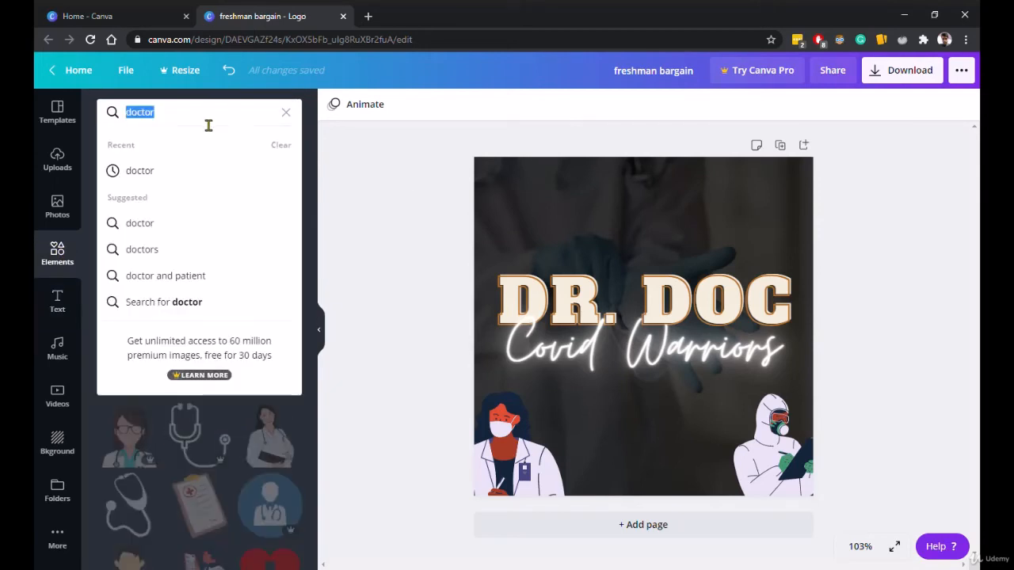
type("call")
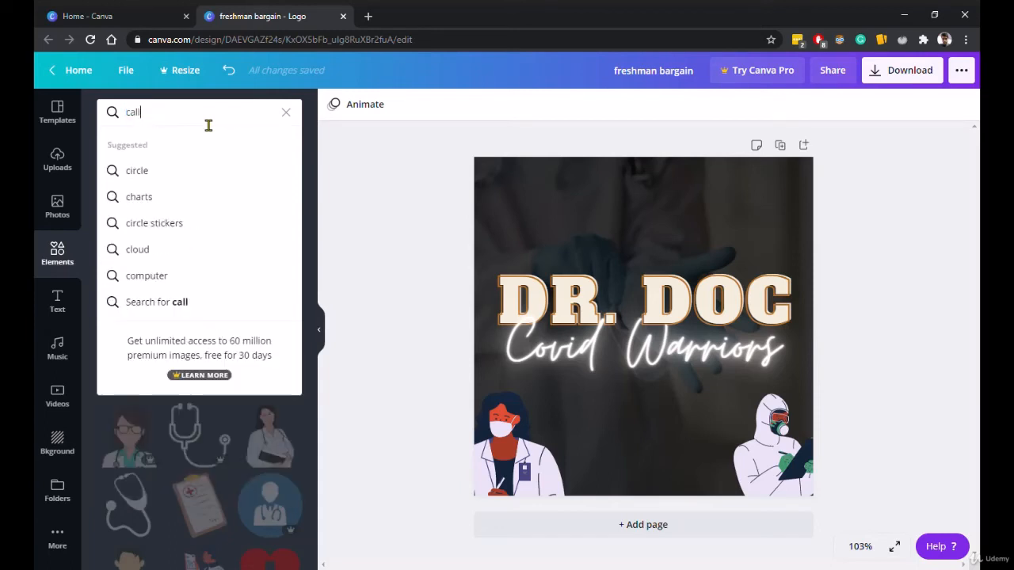
key("Return")
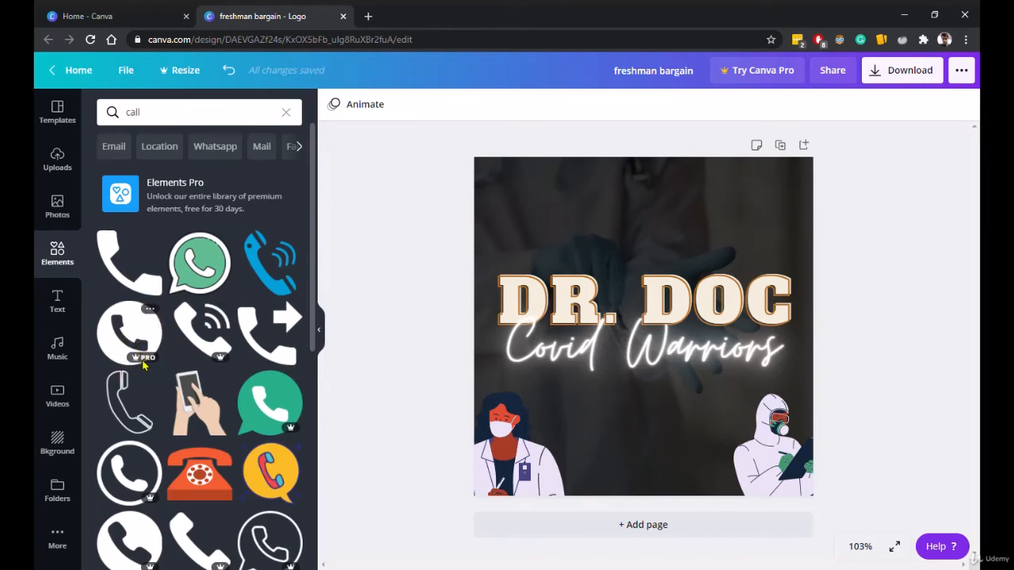
Try the free phone-with-speech-bubble icon beneath the slogan in cream, and delete it from the design.
mouse_move(145, 361)
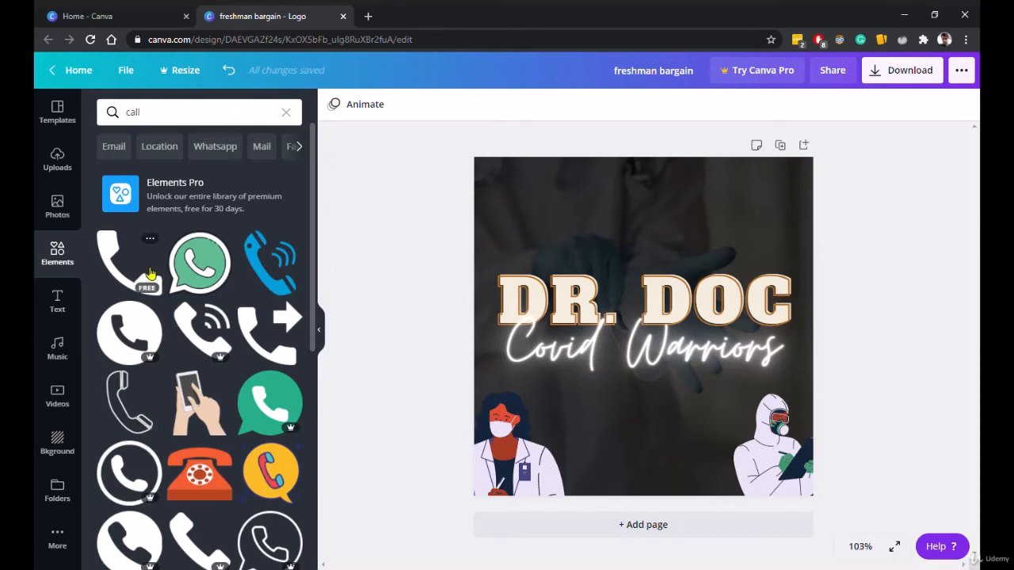
scroll(151, 273, "down", 3)
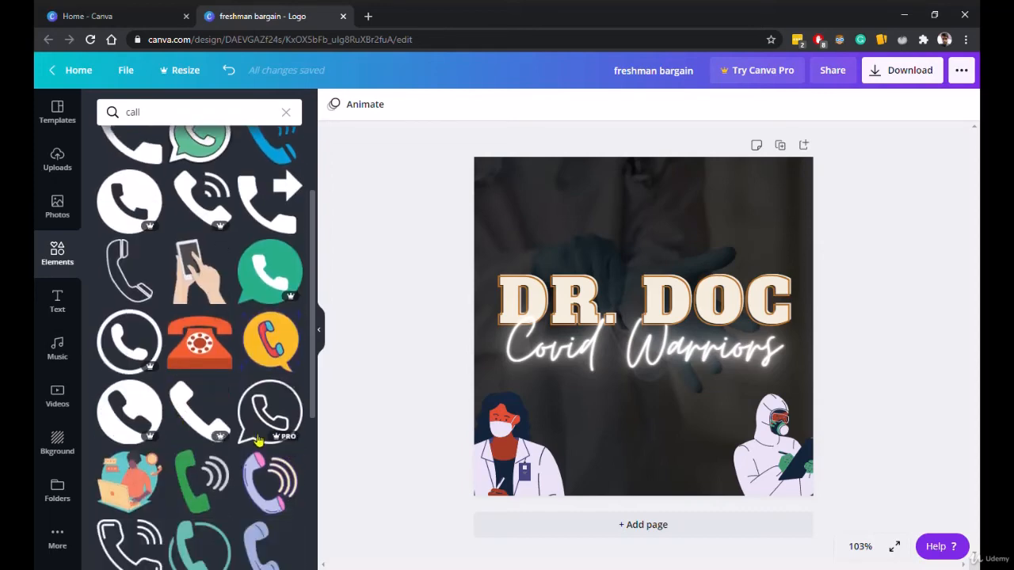
scroll(261, 438, "down", 1)
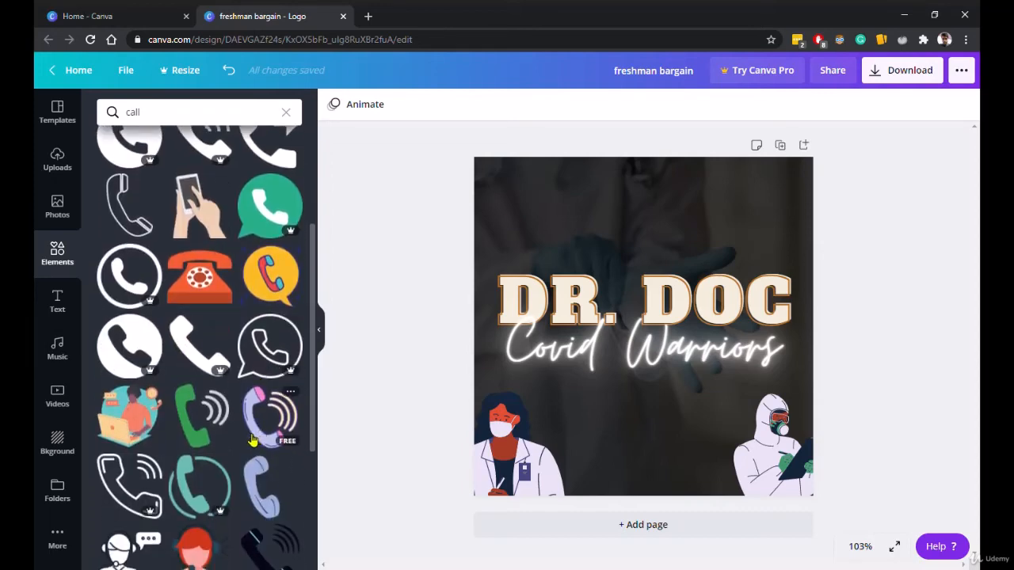
scroll(250, 442, "down", 3)
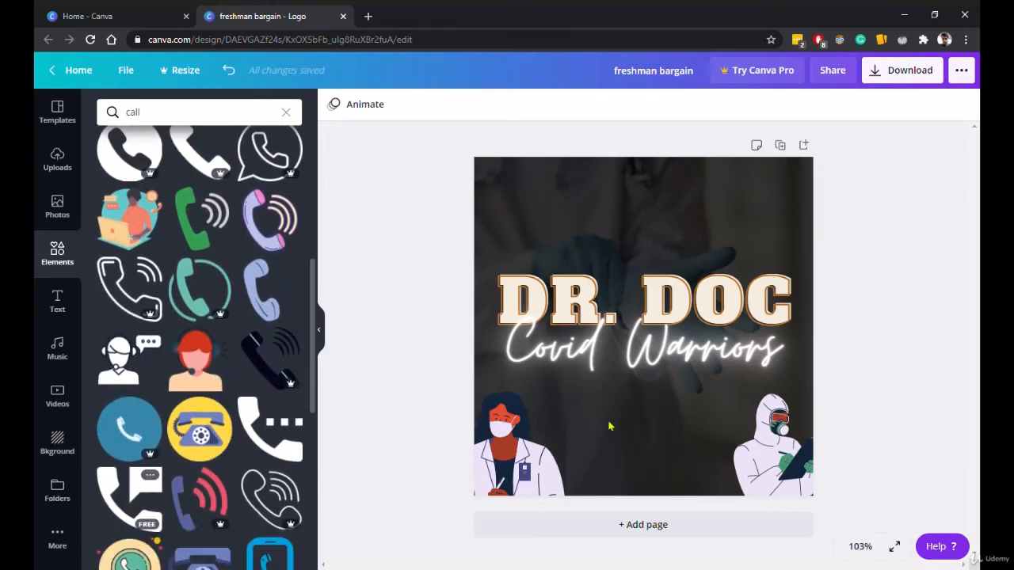
left_click_drag(638, 365, 631, 507)
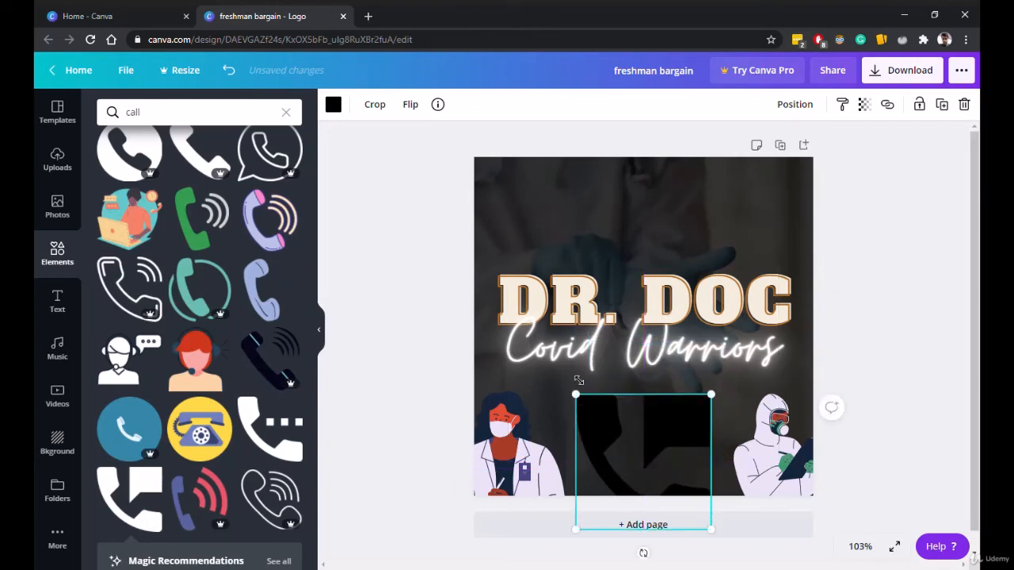
left_click(334, 105)
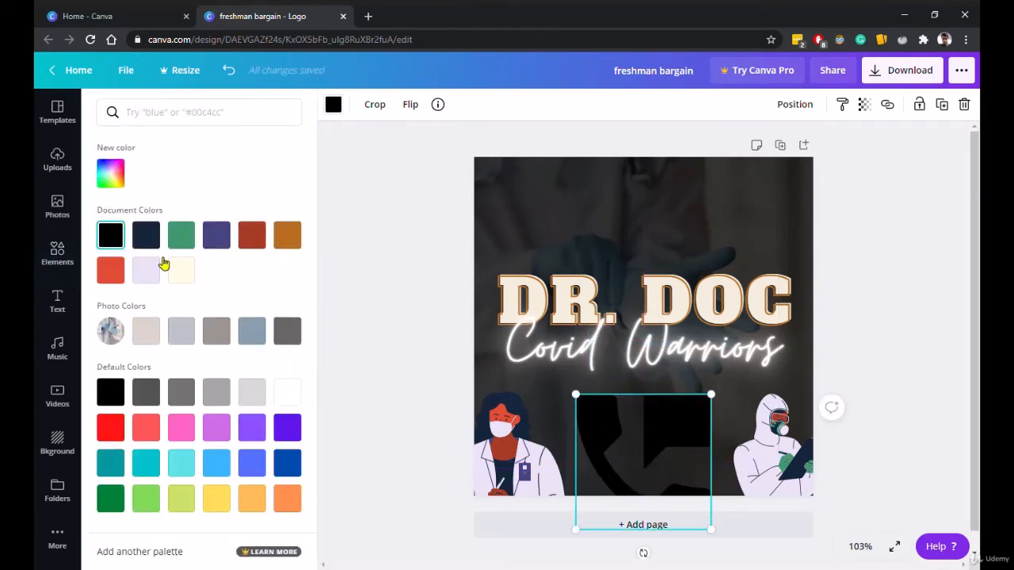
left_click(176, 272)
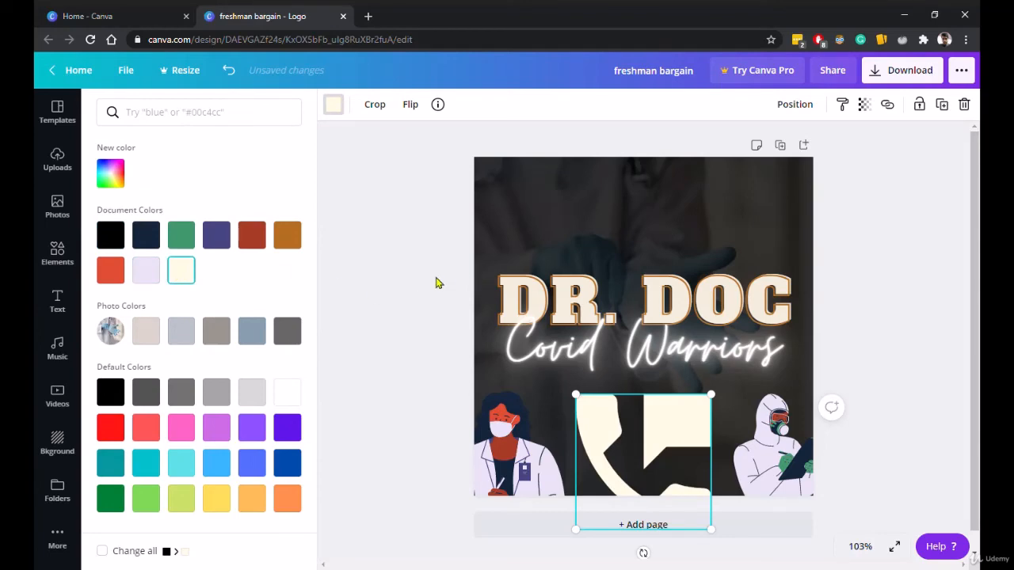
key("Delete")
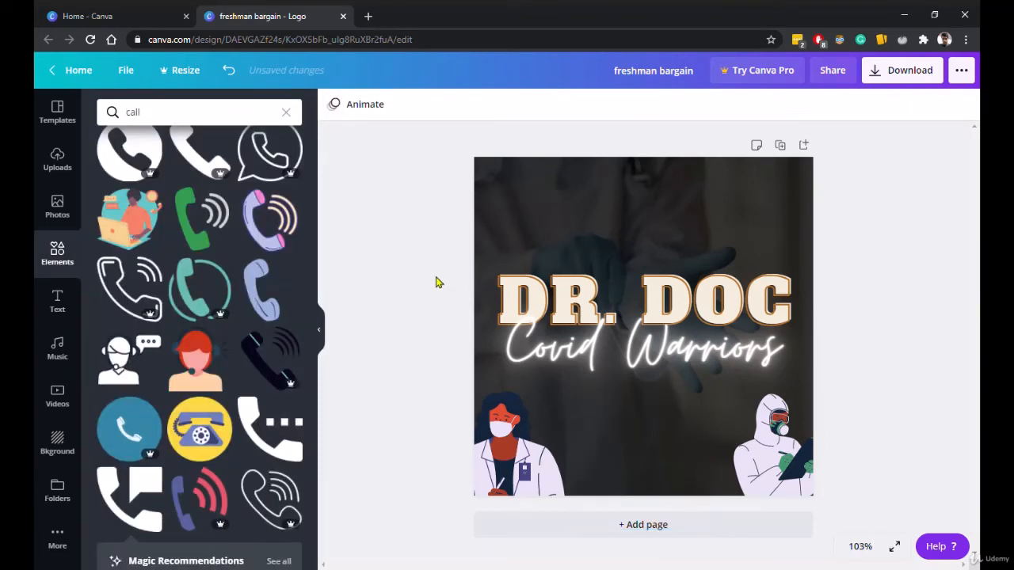
Try the free plain phone handset icon beneath the slogan, and delete it from the design.
scroll(157, 327, "down", 1)
scroll(158, 327, "up", 2)
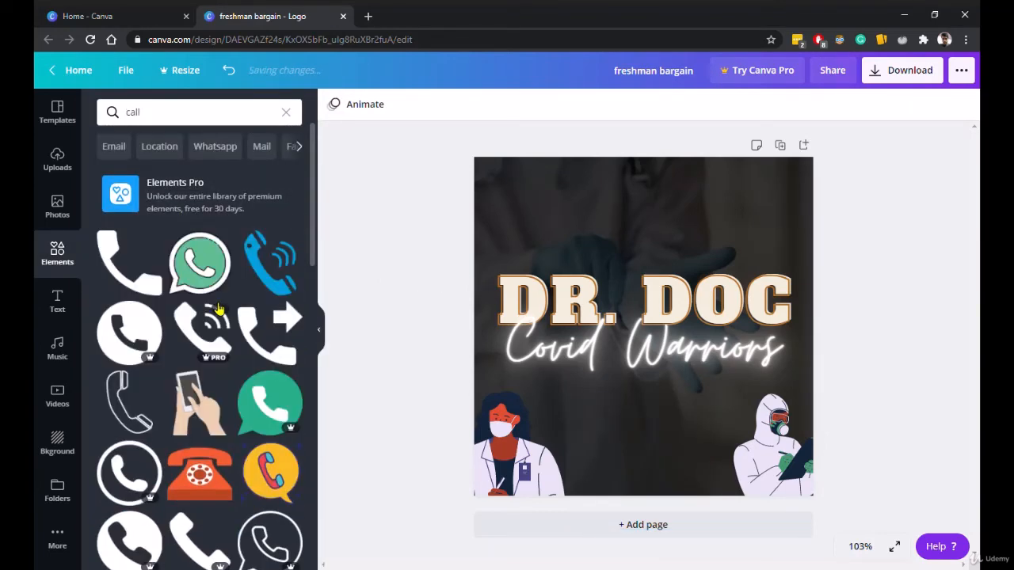
left_click(149, 275)
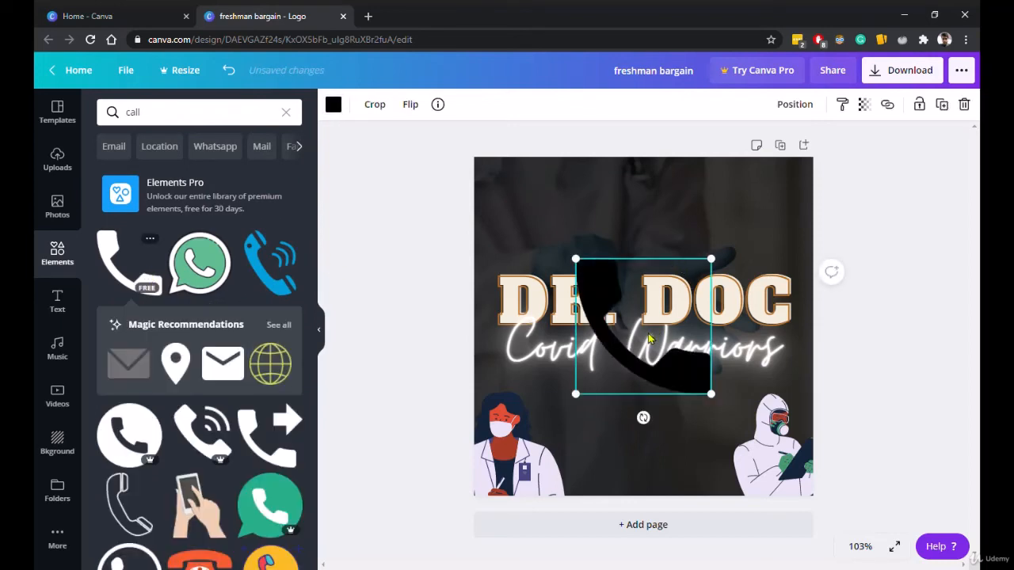
left_click_drag(651, 338, 651, 455)
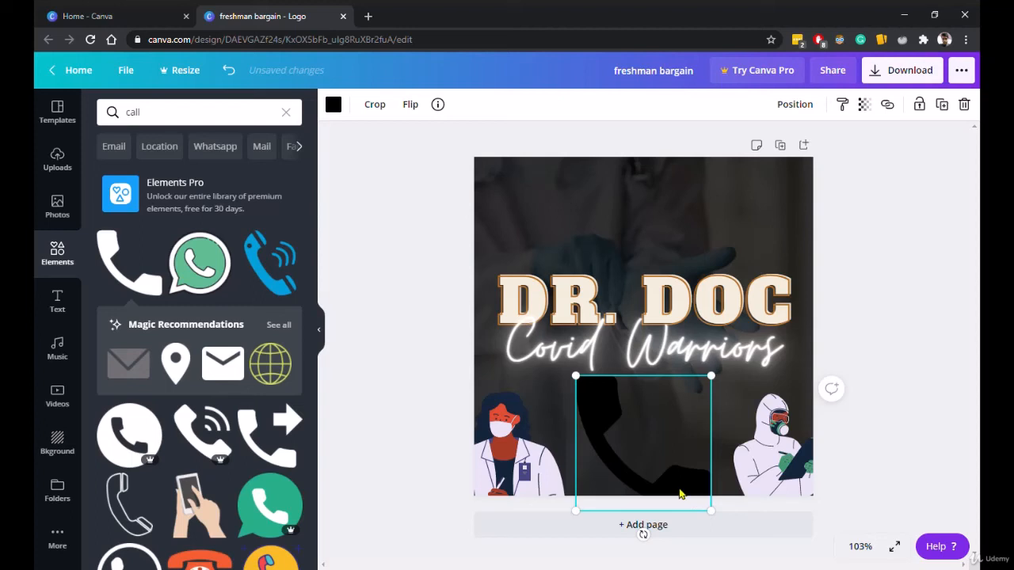
key("Delete")
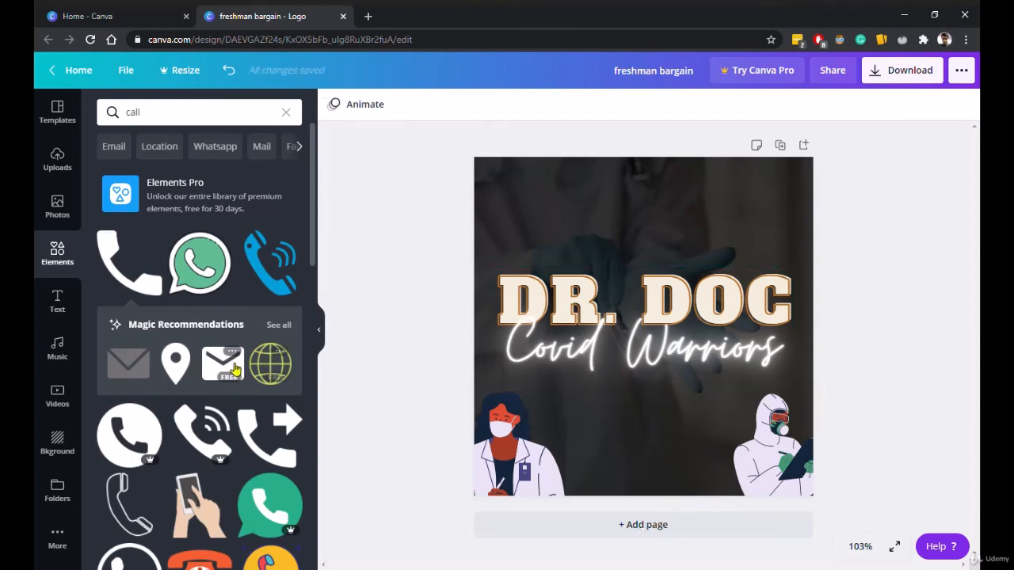
Add the free envelope icon from the recommendations, shrink it and centre it between the two doctors beneath the slogan.
left_click(235, 369)
left_click_drag(660, 347, 648, 468)
left_click_drag(618, 436, 654, 434)
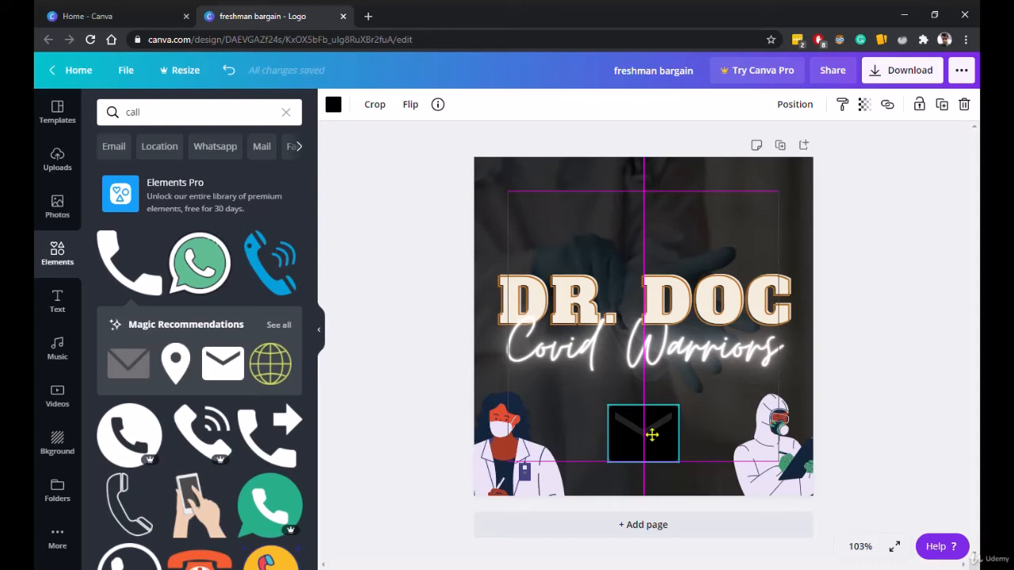
left_click_drag(651, 434, 651, 435)
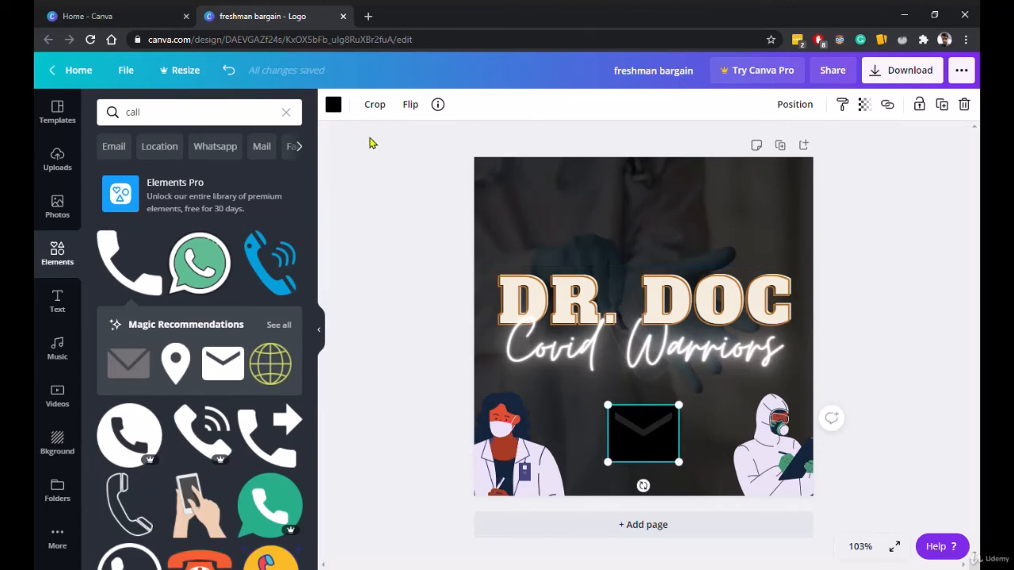
Recolour the envelope icon to the pale lavender from the document colors.
left_click(333, 107)
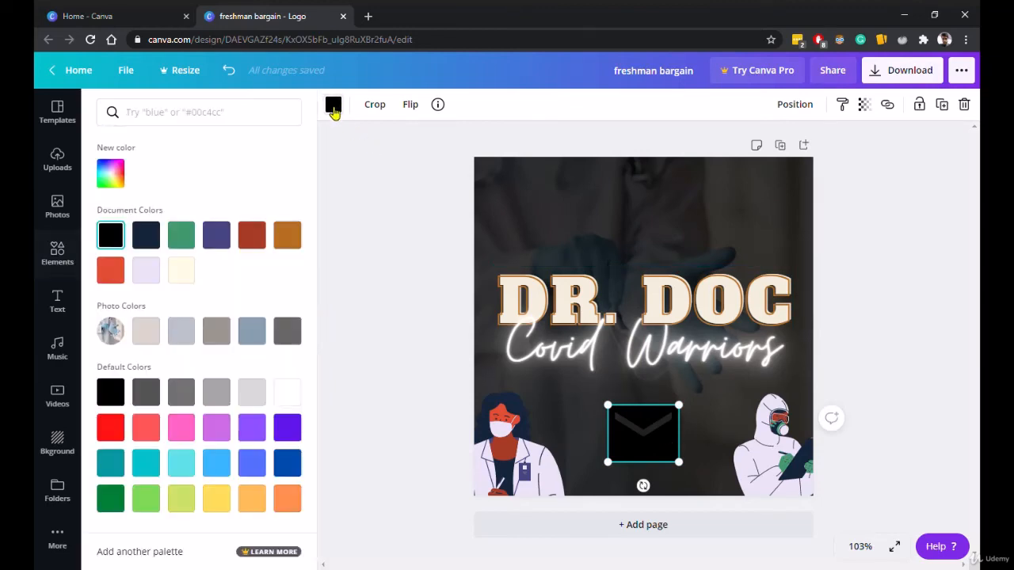
left_click(147, 270)
left_click(404, 367)
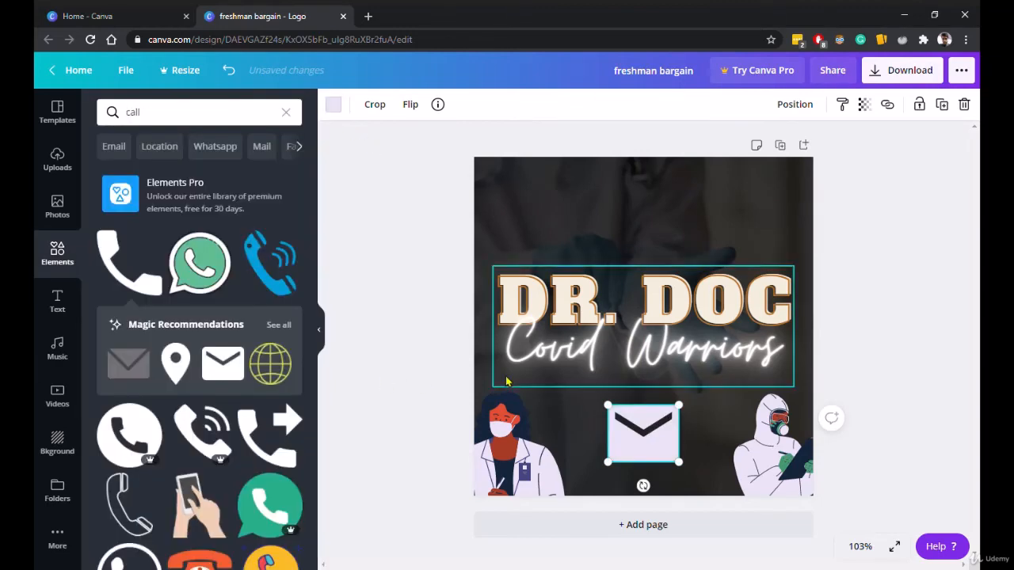
Delete the lavender envelope icon between the two doctors.
left_click(911, 452)
left_click(661, 454)
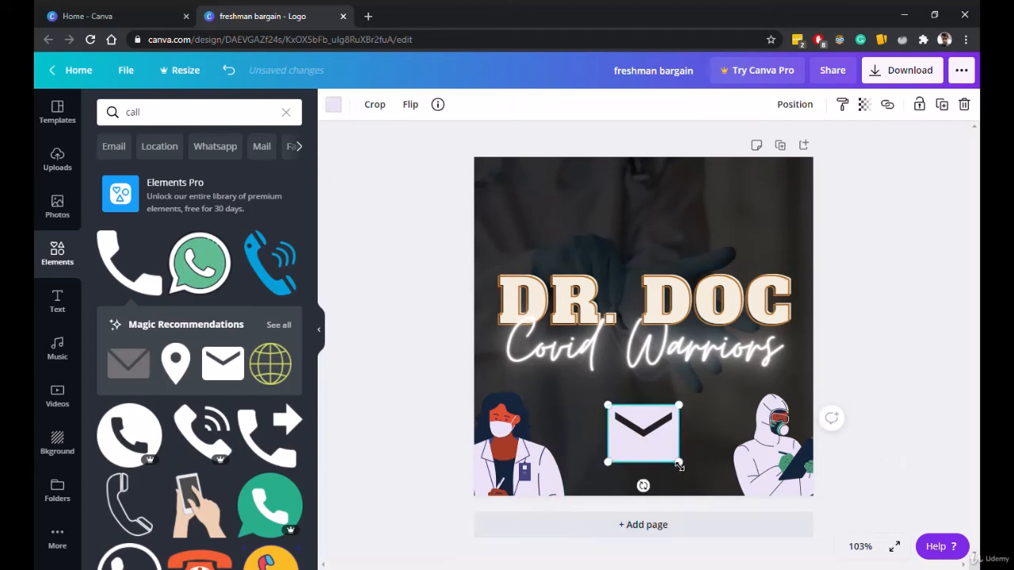
key("Delete")
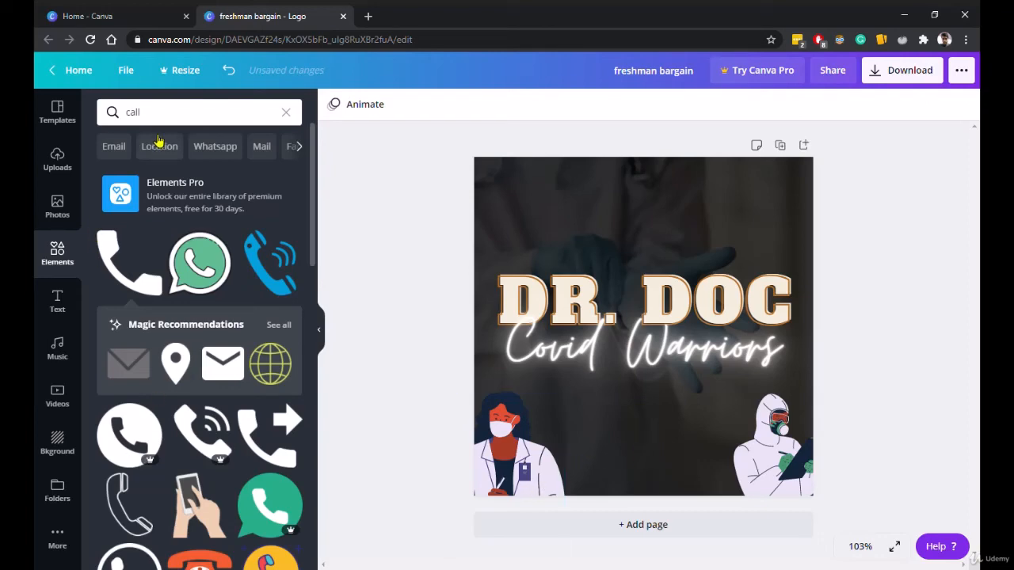
Search the elements library for "doctors".
left_click(182, 120)
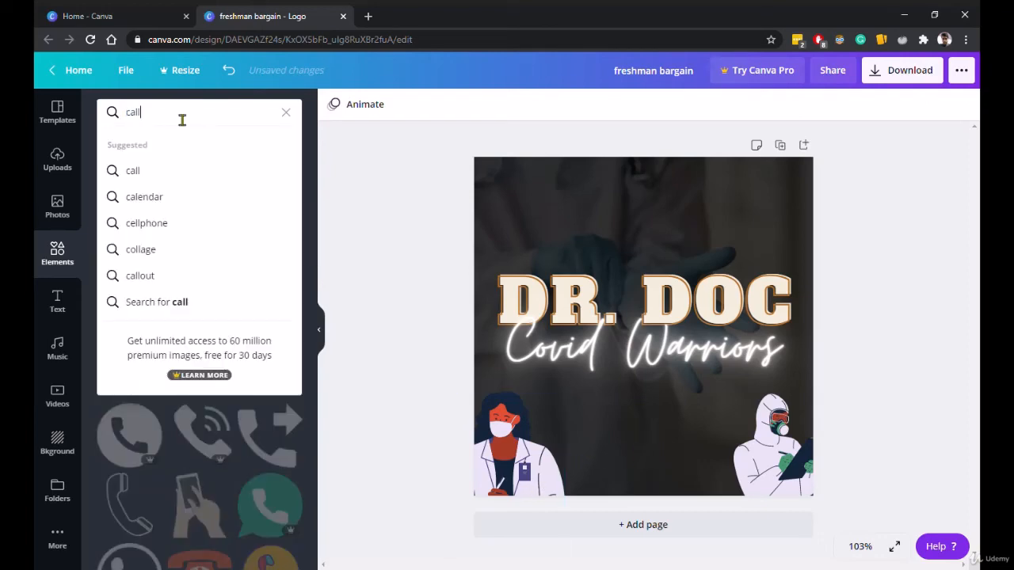
type("docotor")
key("Return")
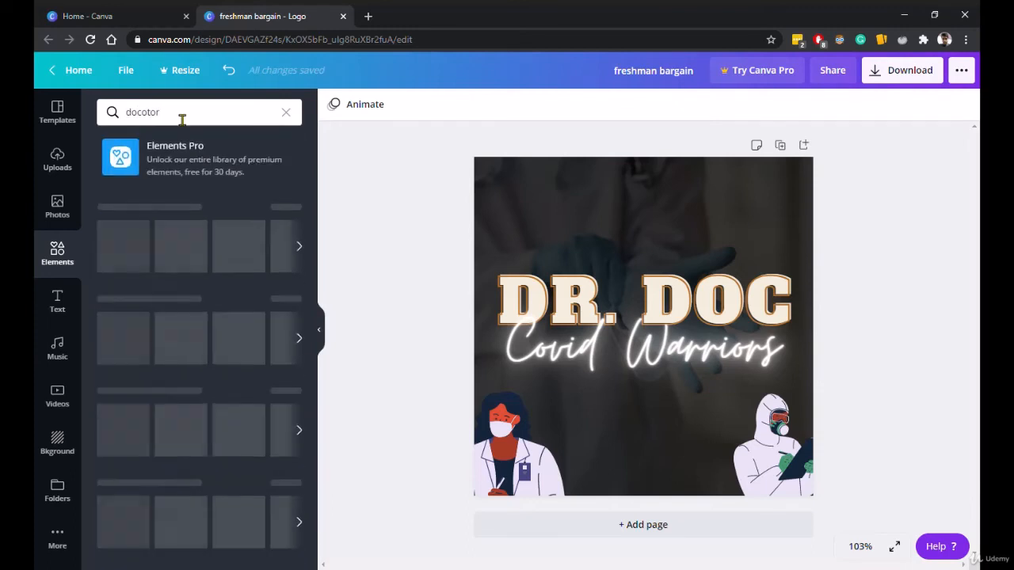
left_click(183, 120)
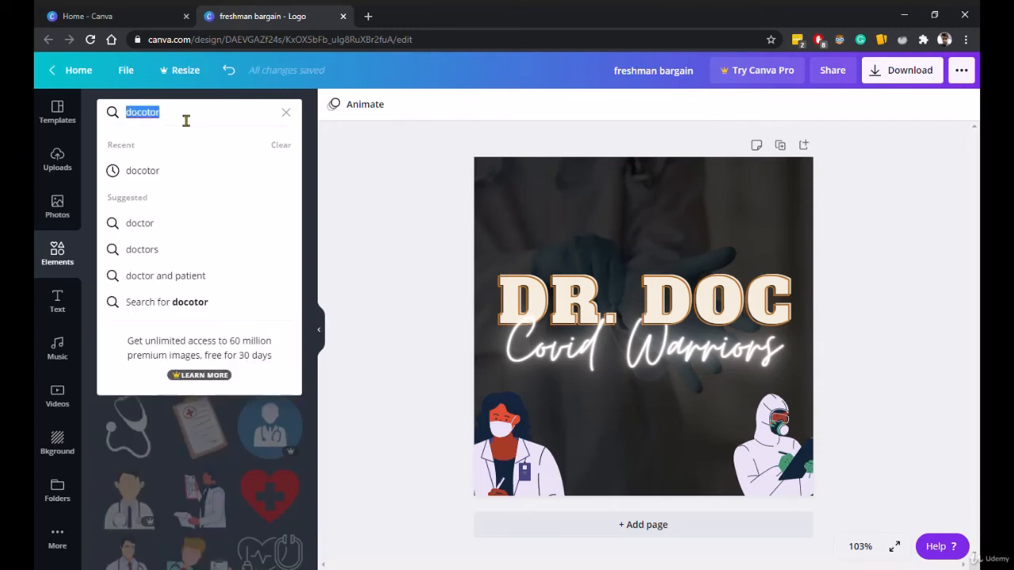
type("doctors")
key("Return")
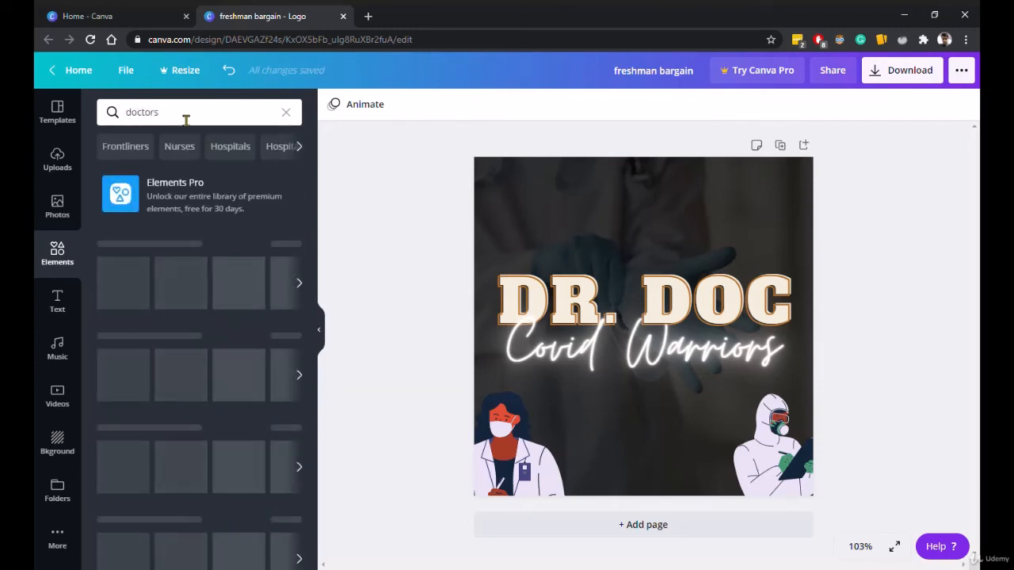
left_click(178, 118)
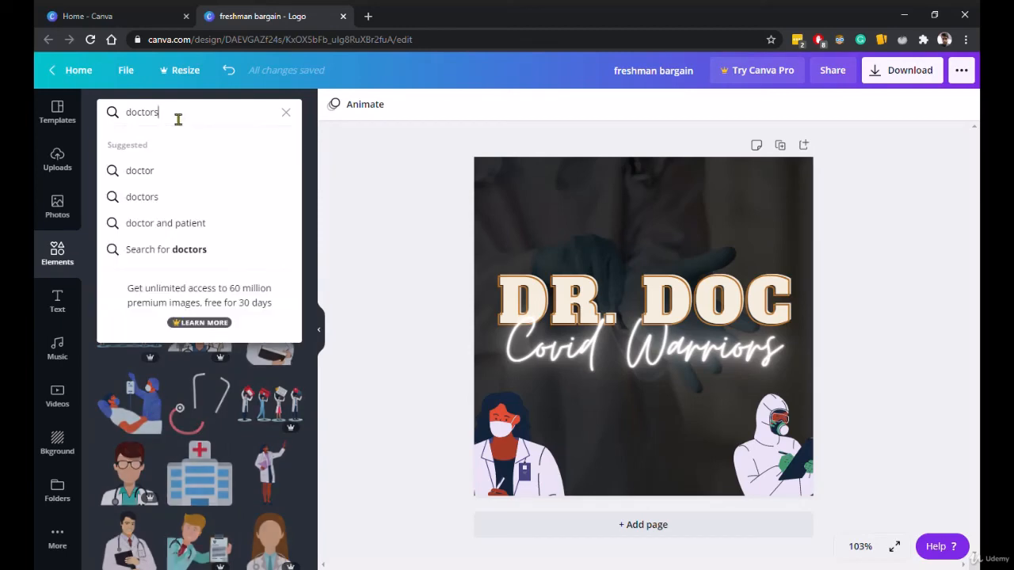
left_click(366, 154)
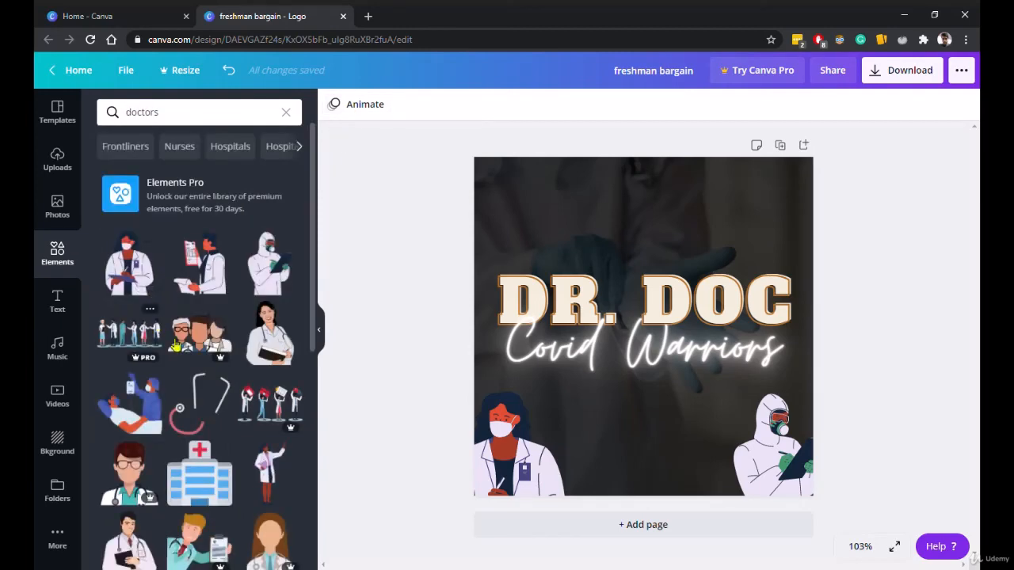
Add the free dark-haired male doctor with a stethoscope and place him bottom centre beneath the slogan.
scroll(151, 341, "down", 3)
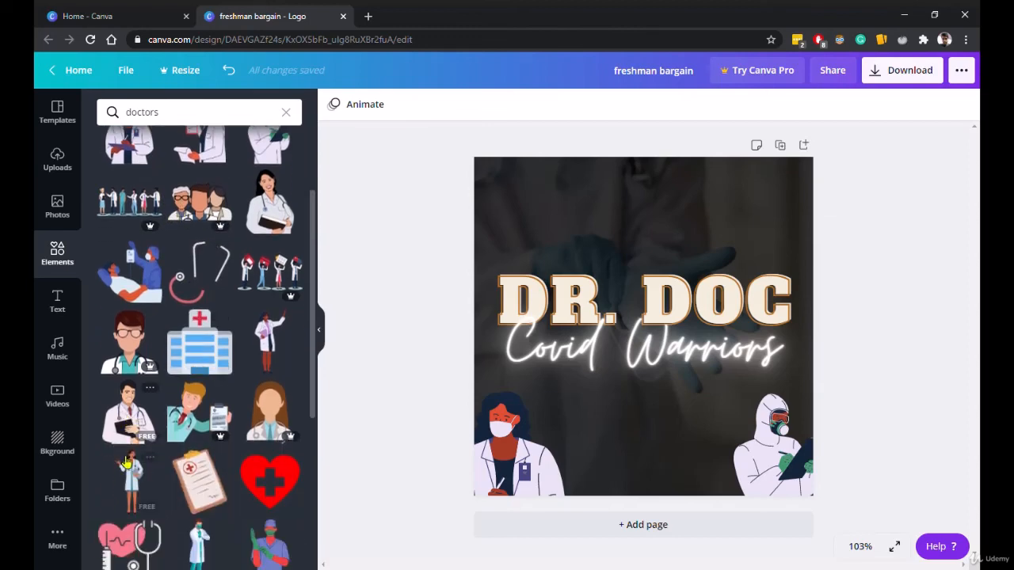
left_click(129, 420)
left_click_drag(656, 380, 663, 498)
Move the masked woman doctor and the doctor in the protective suit inward to stand beside the male doctor.
left_click_drag(539, 478, 581, 478)
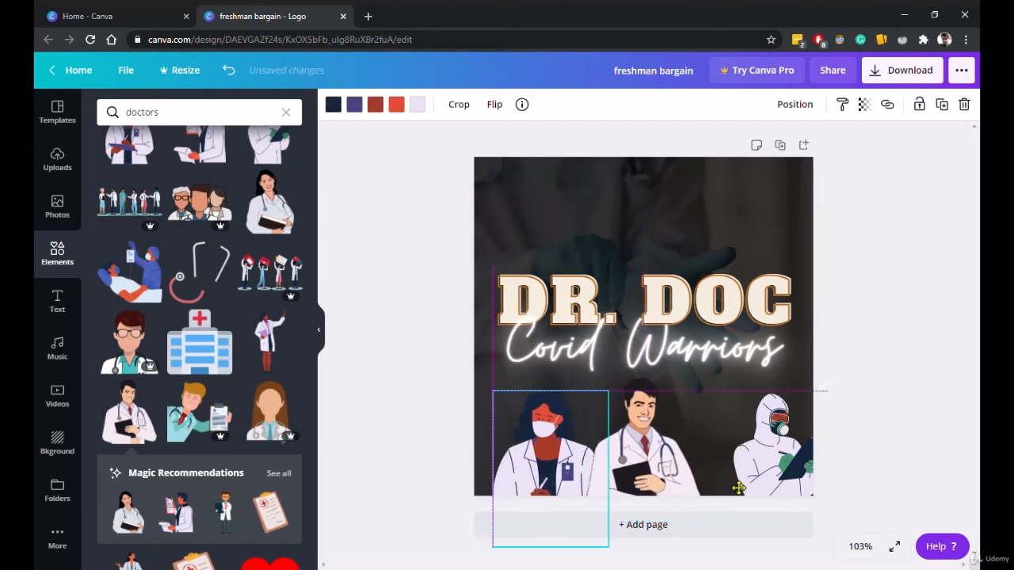
left_click(736, 484)
left_click_drag(762, 481, 735, 488)
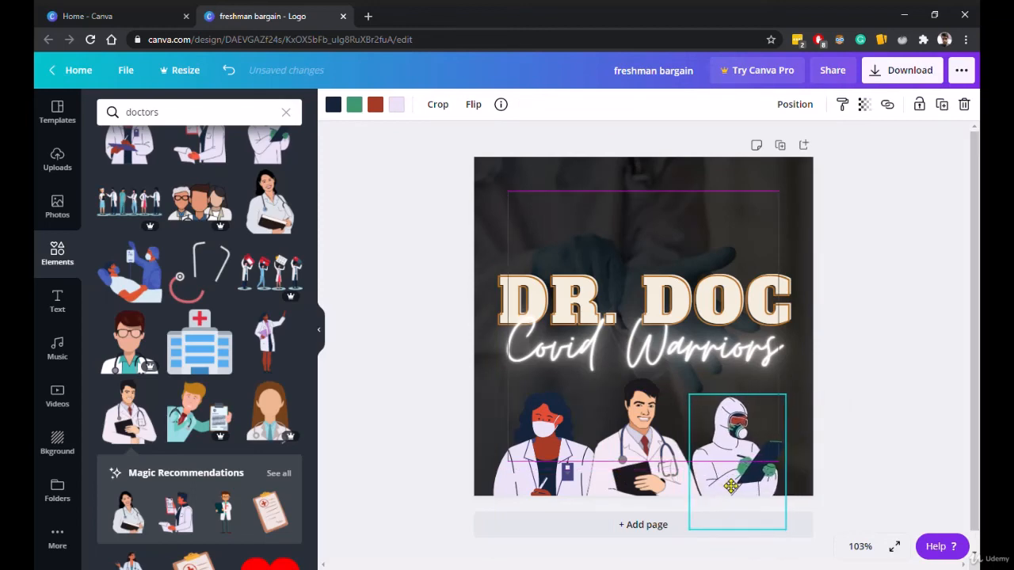
Enlarge the male doctor in the middle and recentre him horizontally on the page.
left_click(610, 404)
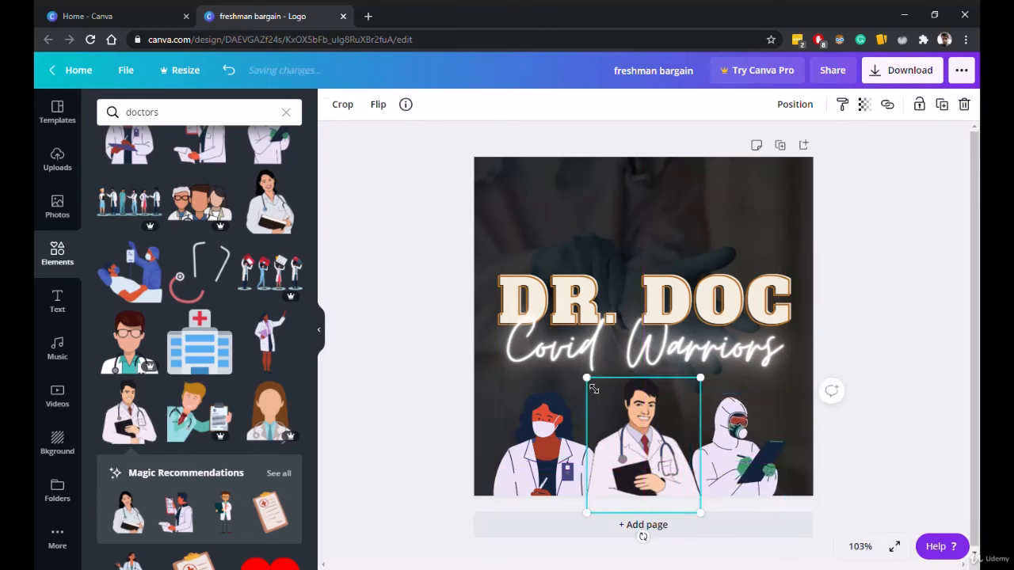
left_click_drag(586, 377, 572, 362)
left_click_drag(650, 413, 659, 425)
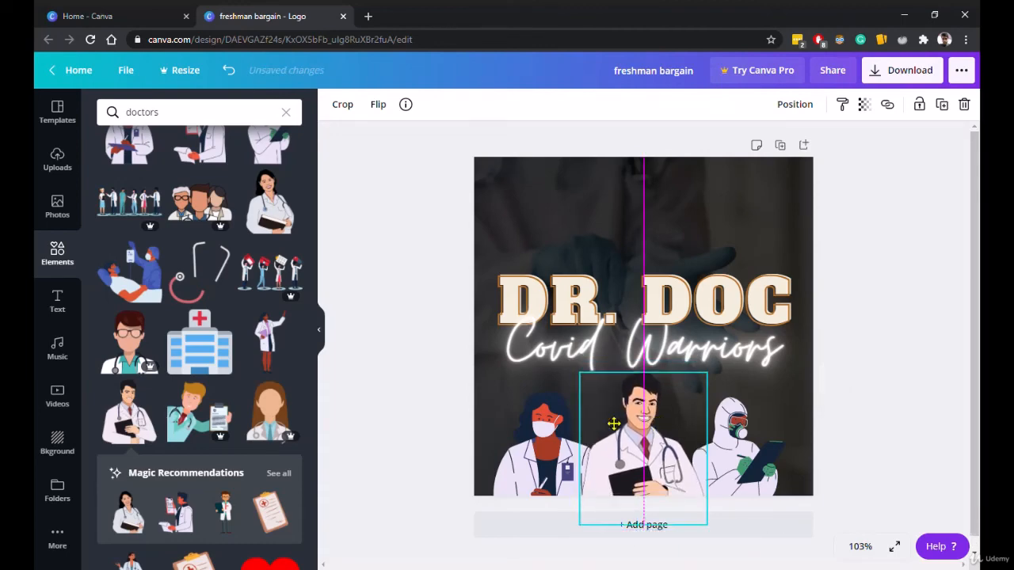
Move the two outer doctors closer to the middle one so that the three overlap as a group.
left_click_drag(553, 445, 568, 448)
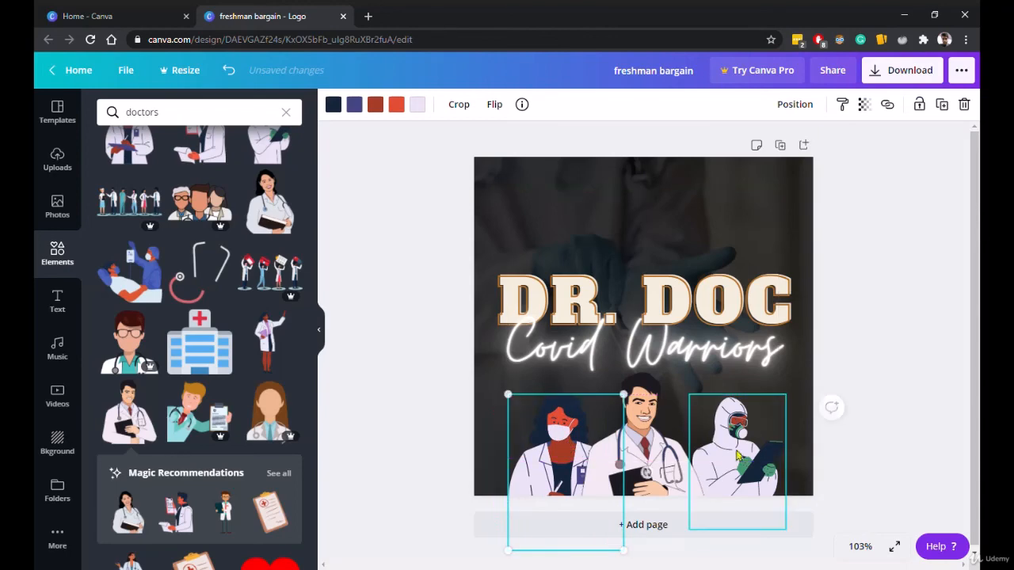
left_click_drag(743, 464, 731, 468)
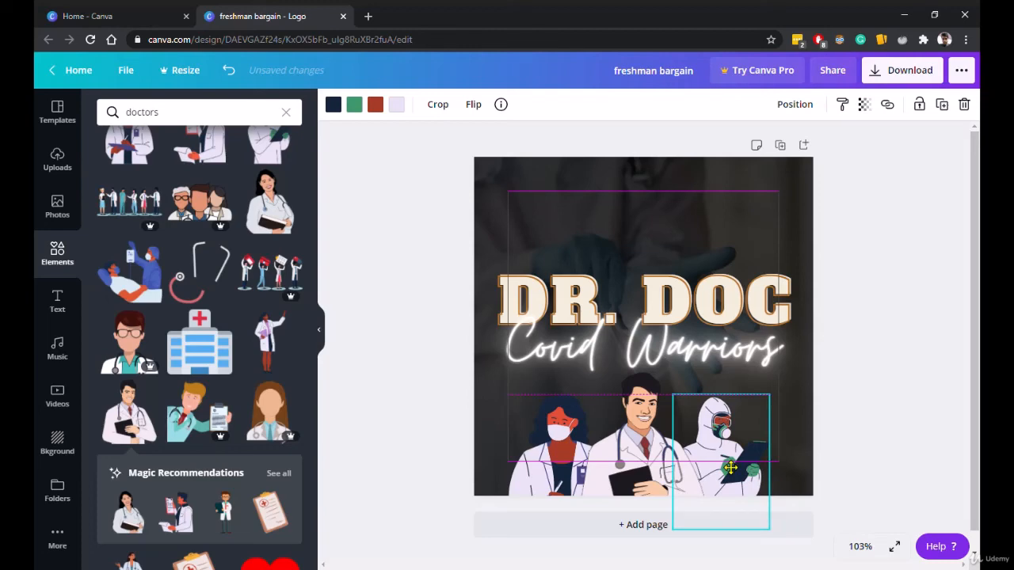
left_click_drag(731, 469, 730, 468)
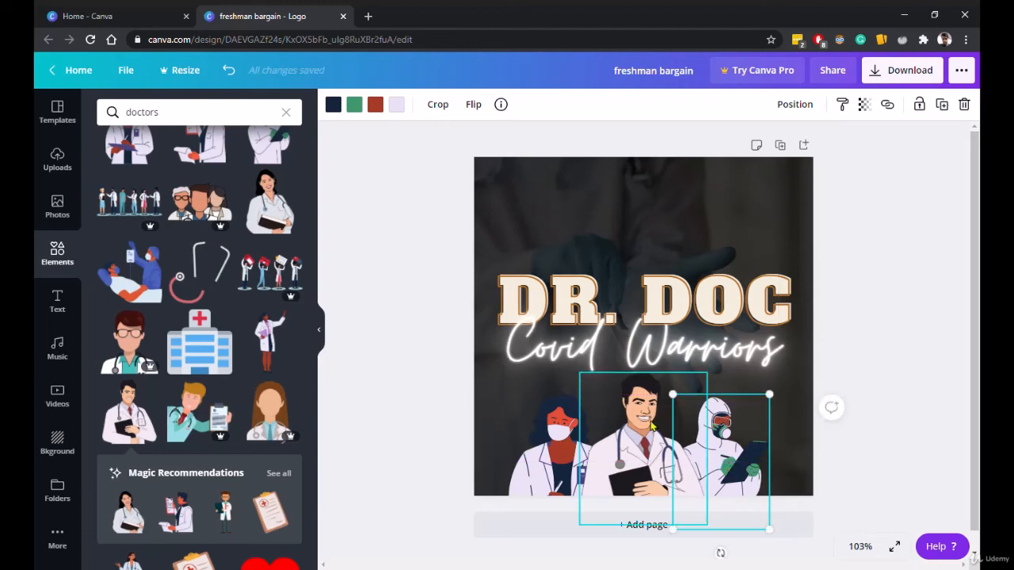
left_click(862, 450)
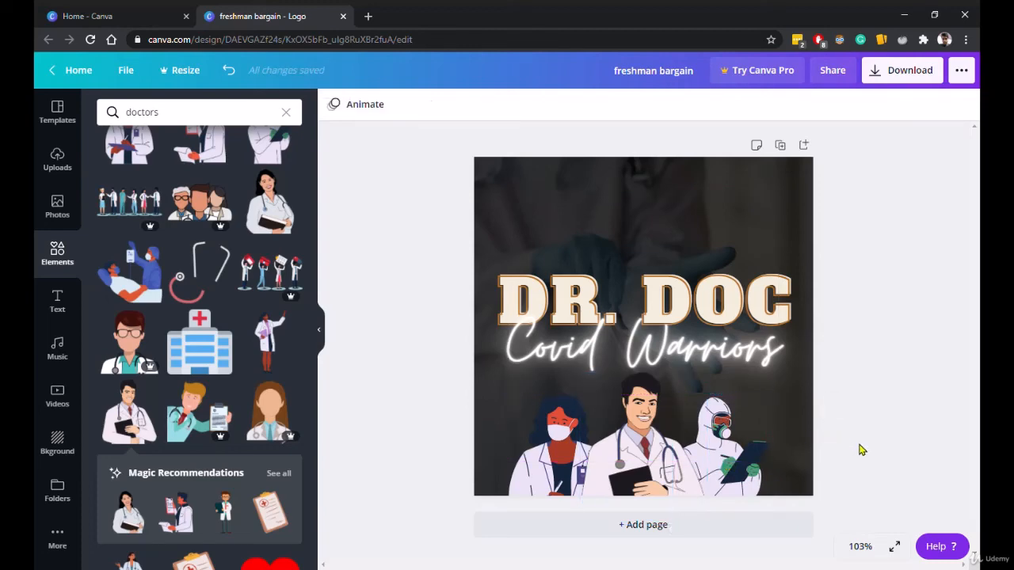
Enlarge the middle doctor slightly further, to about 193 × 231.
left_click(640, 427)
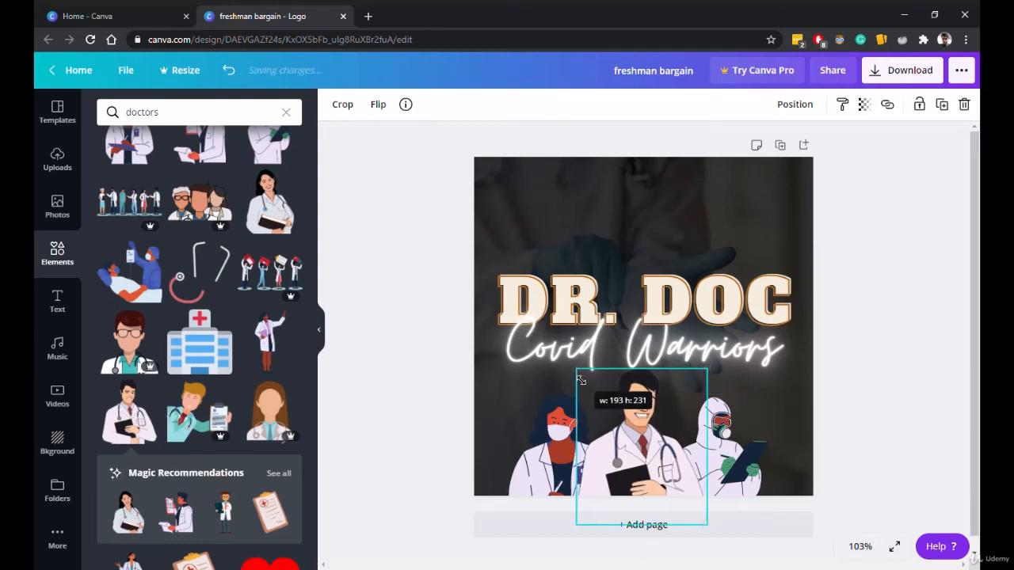
left_click(907, 427)
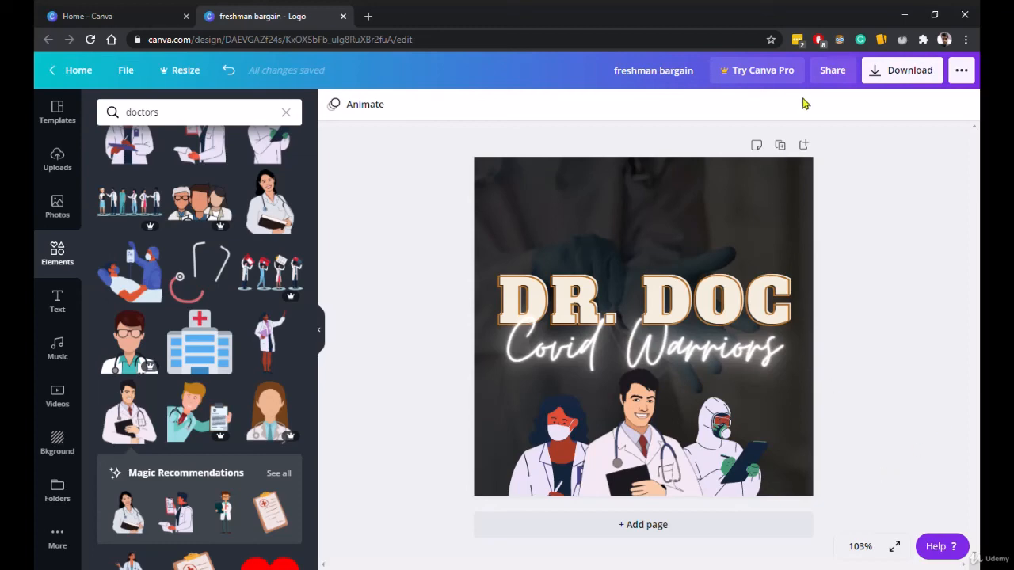
double_click(680, 77)
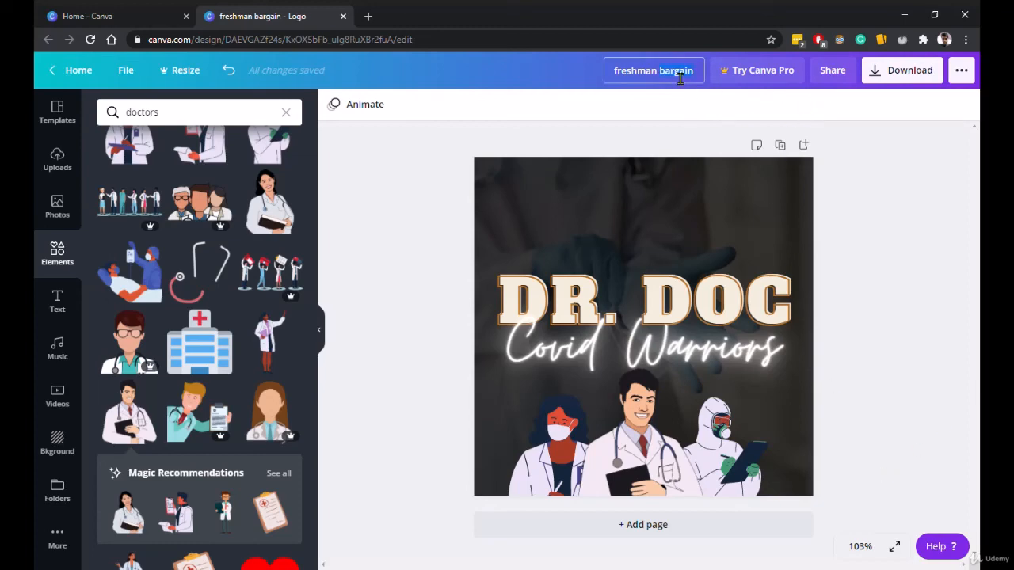
left_click(536, 145)
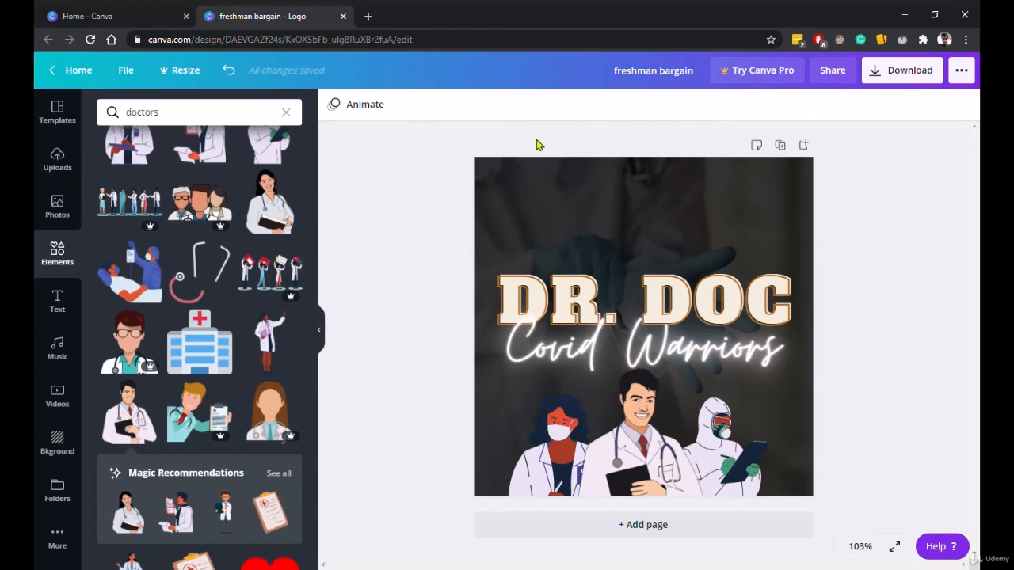
left_click(127, 72)
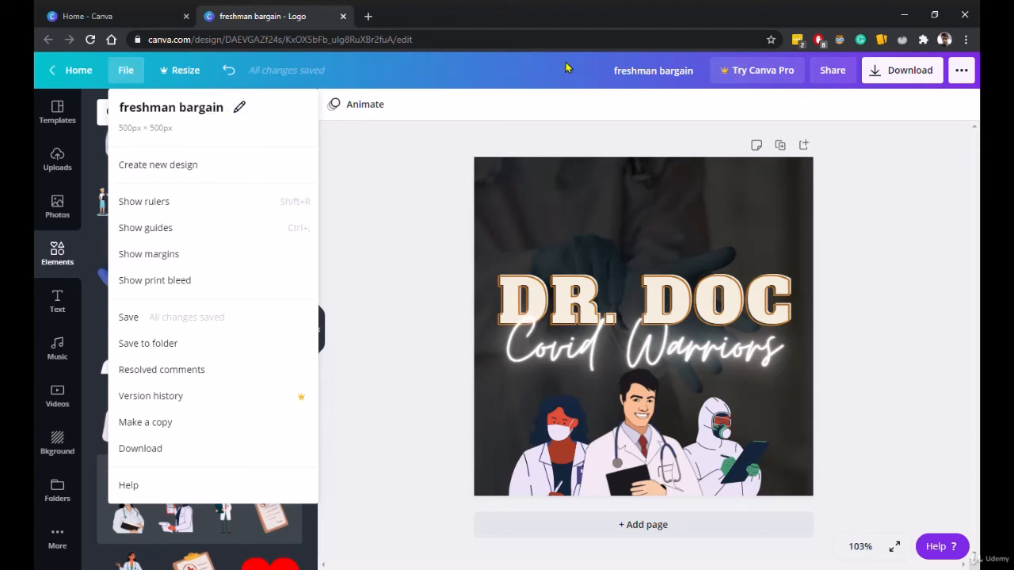
Rename the design as "drdoc".
left_click(640, 76)
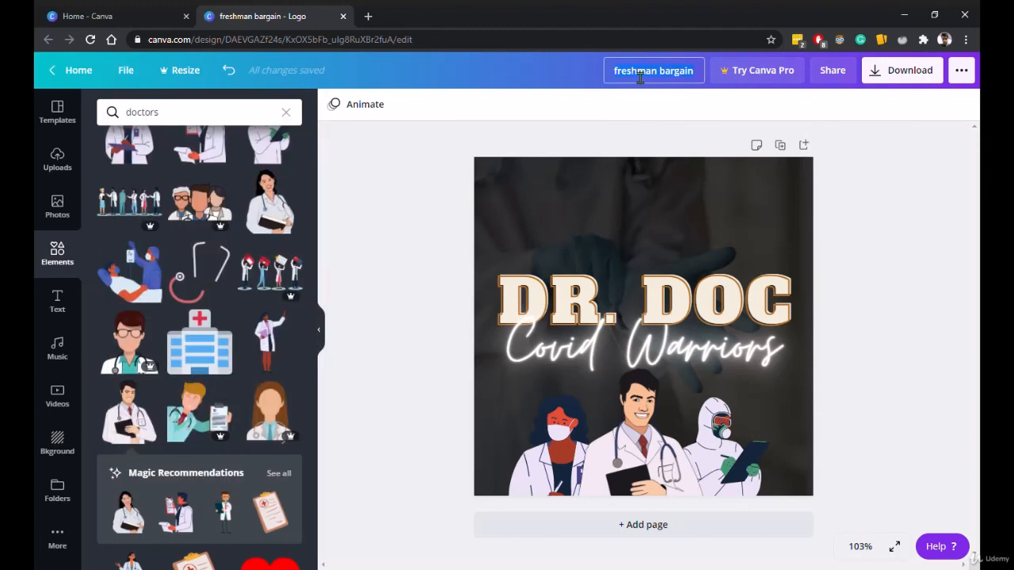
key("BackSpace")
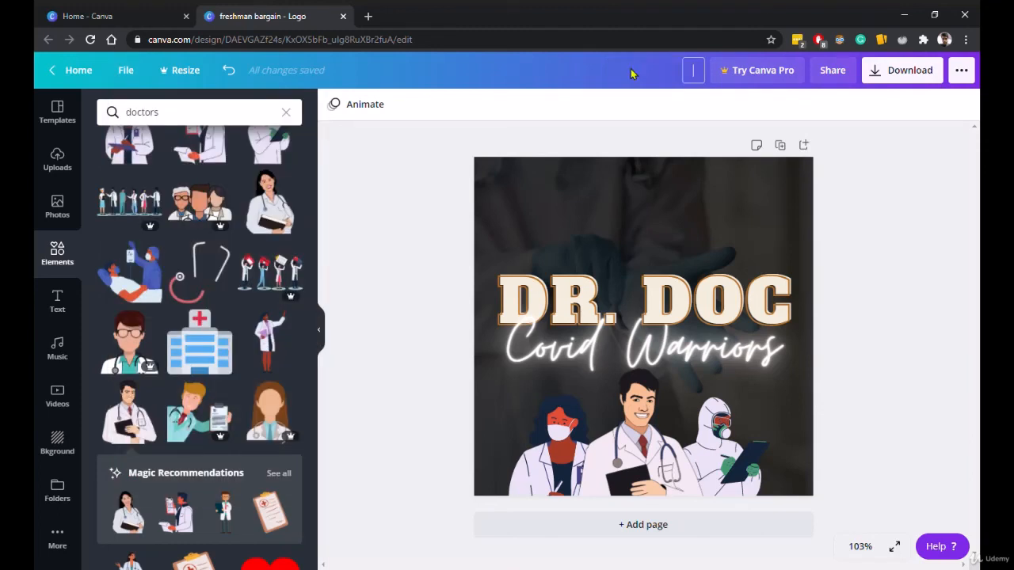
type("drdoc")
key("Return")
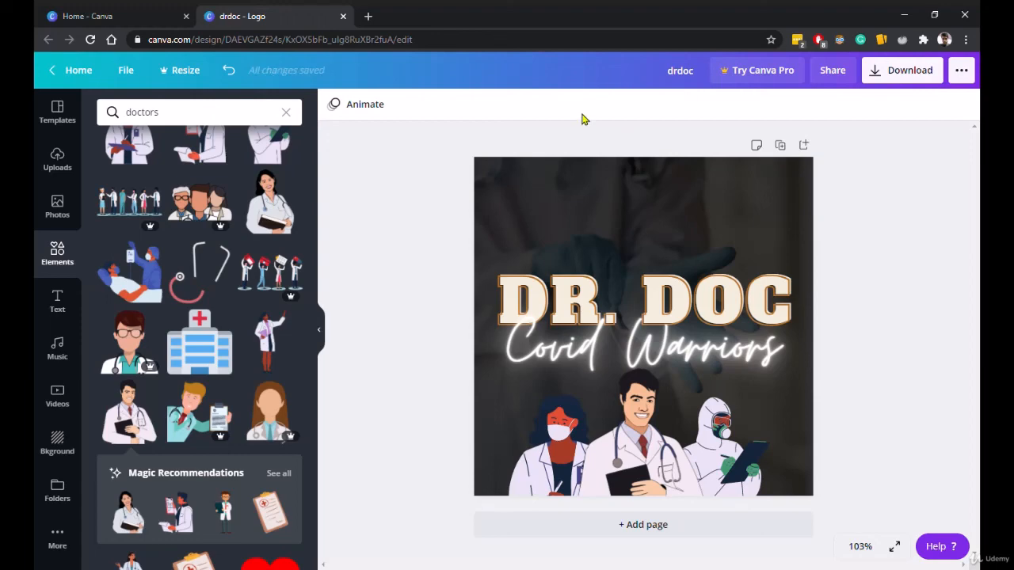
Download the logo as a PNG and dismiss the business card printing offer.
left_click(907, 70)
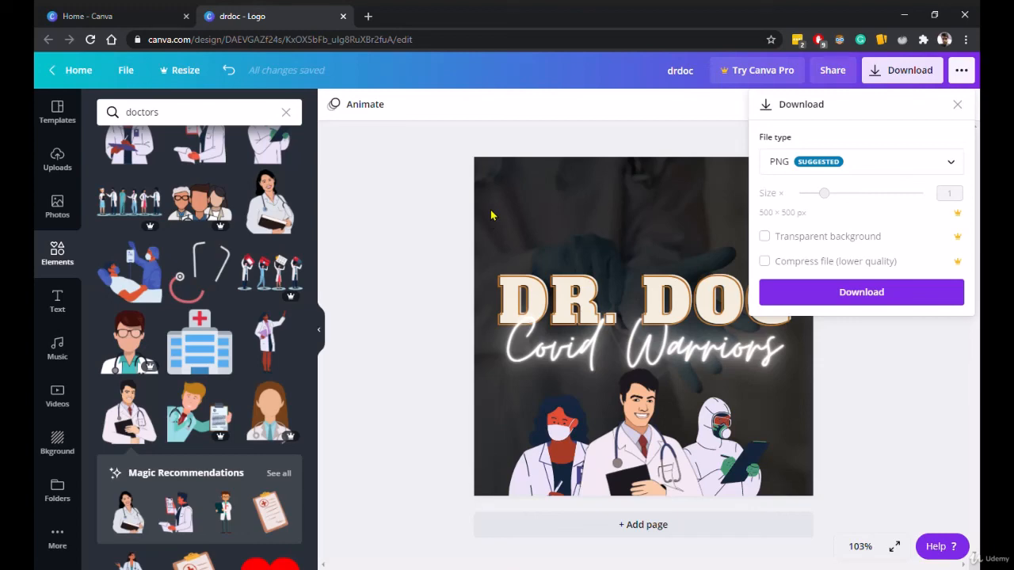
left_click(833, 159)
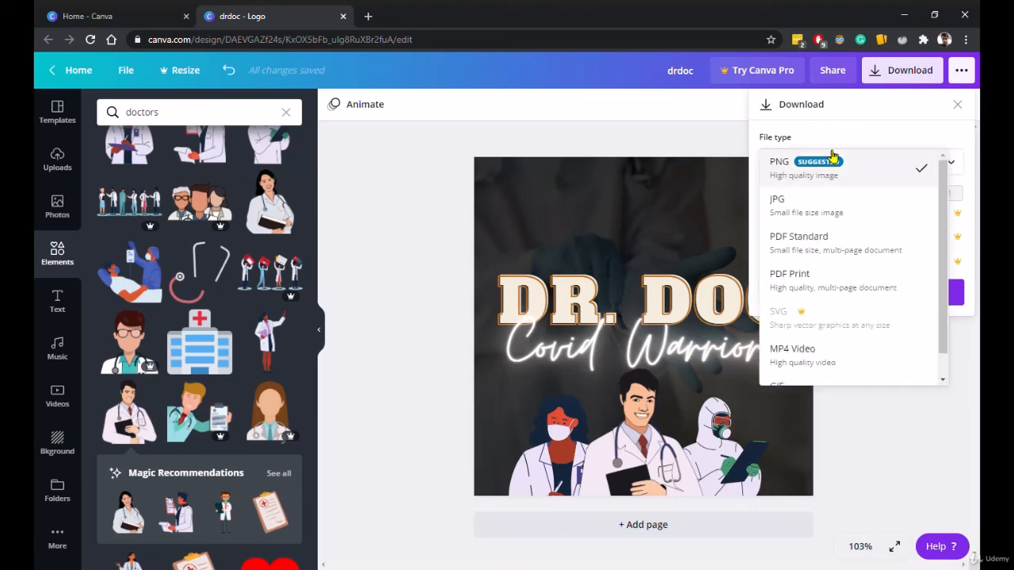
left_click(838, 162)
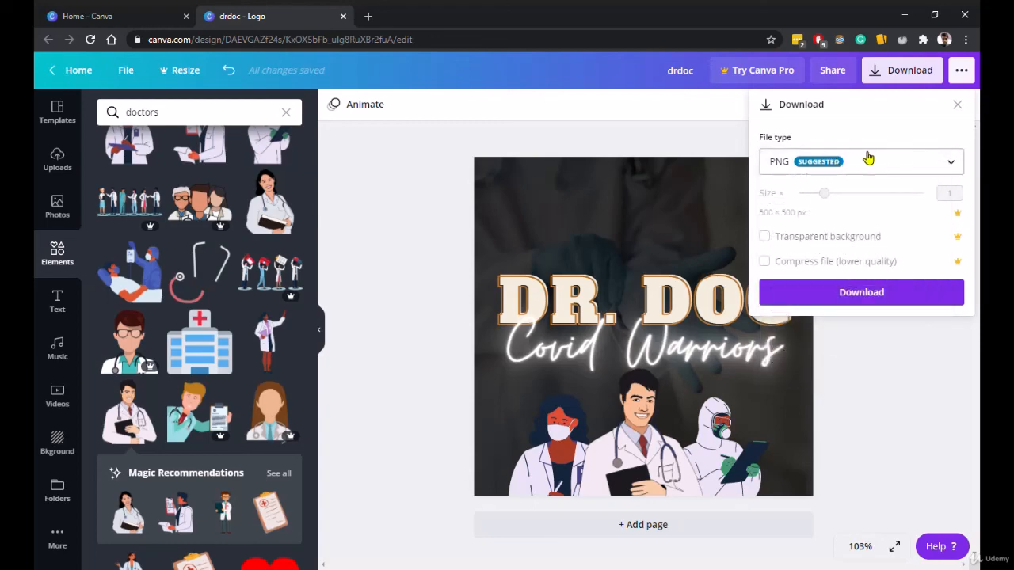
left_click(868, 158)
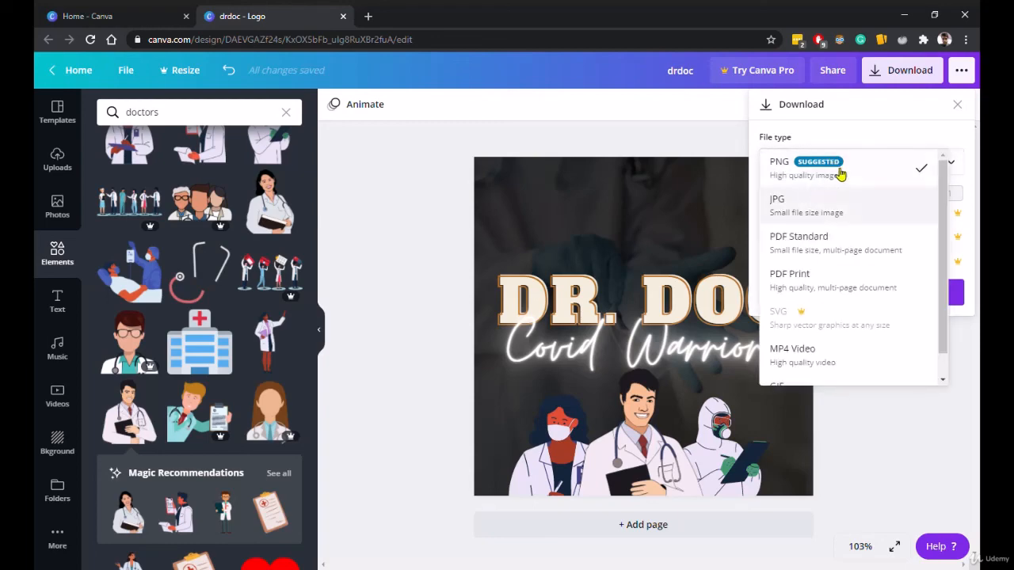
left_click(803, 176)
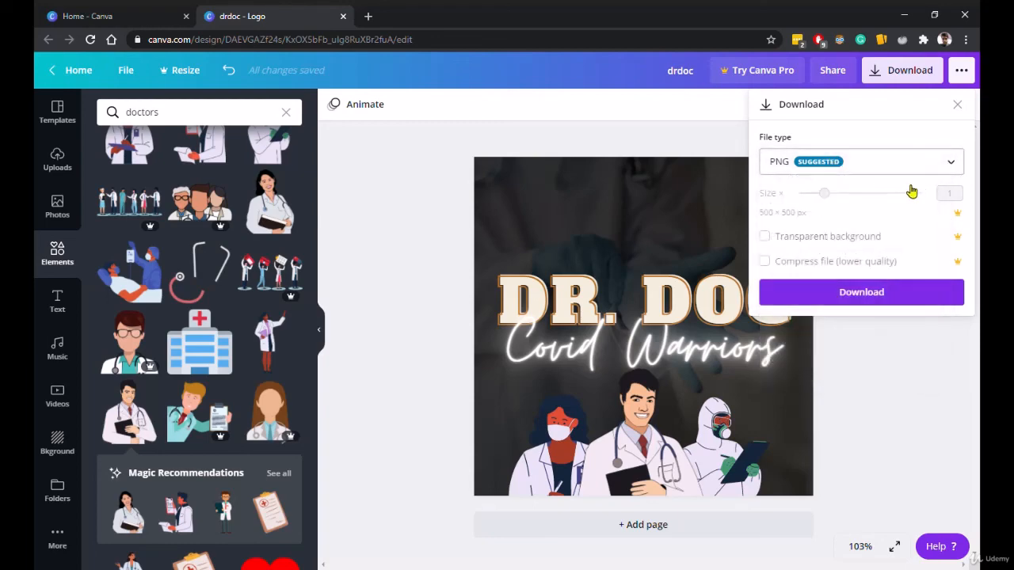
left_click(845, 295)
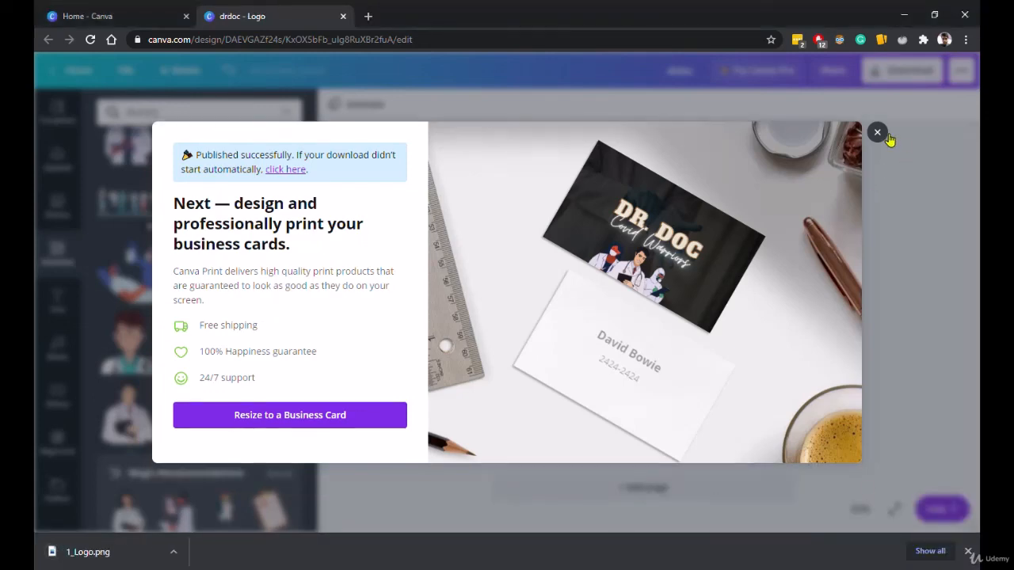
left_click(881, 134)
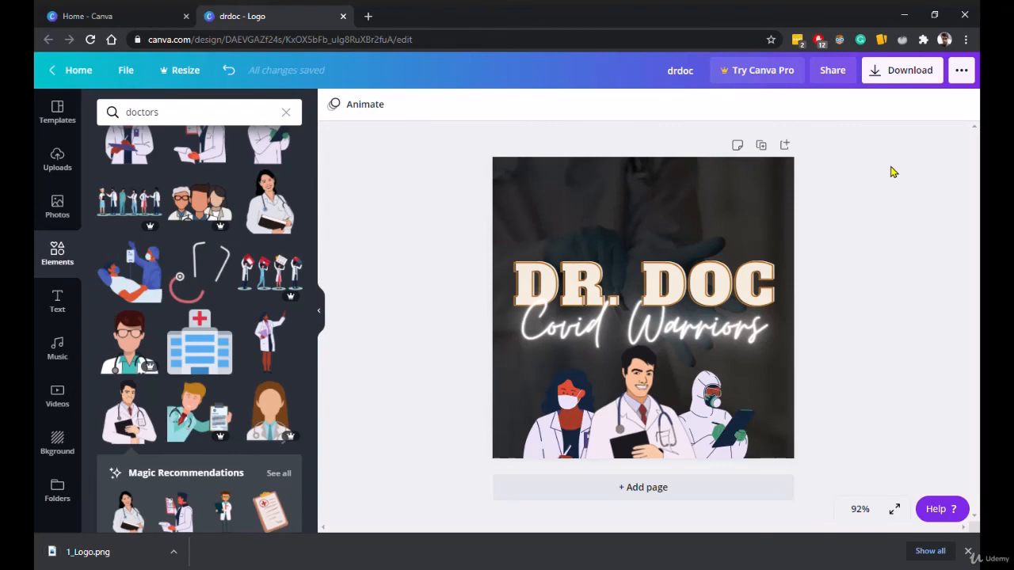